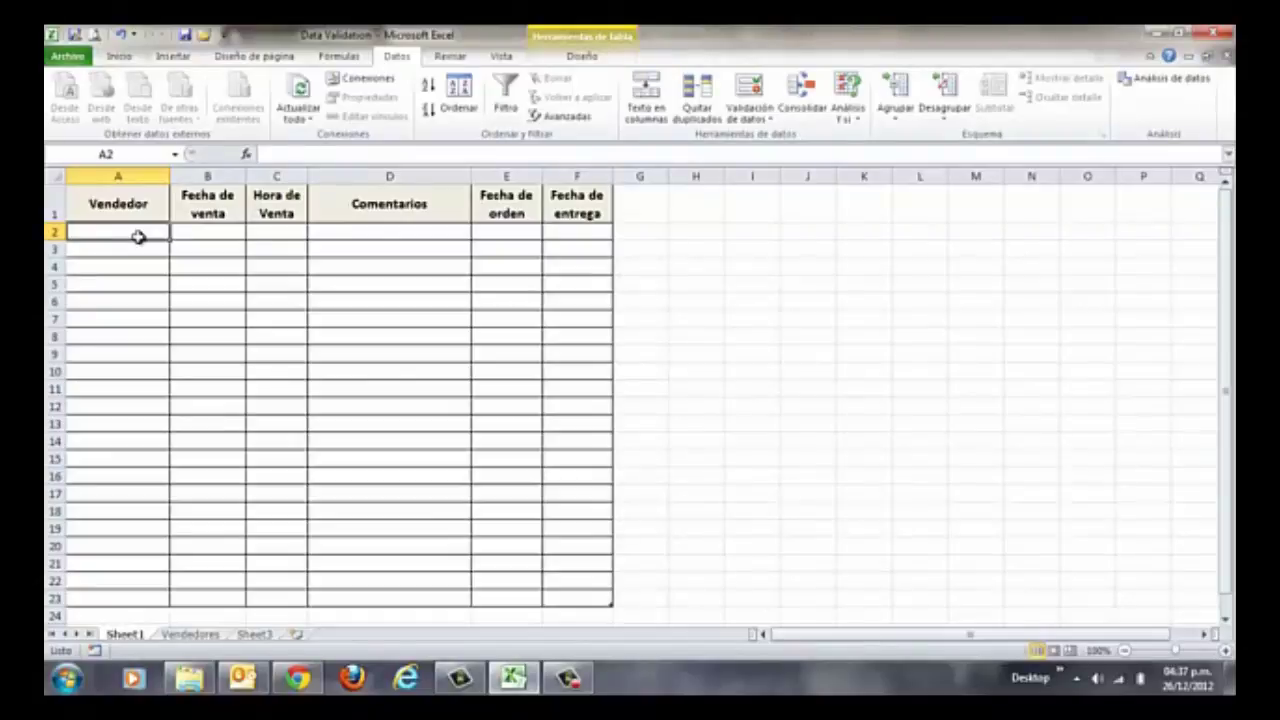
Step: Start a data validation rule for the Vendedor cells A2:A23 that allows values from a list (Lista)
left_click_drag(140, 237, 144, 591)
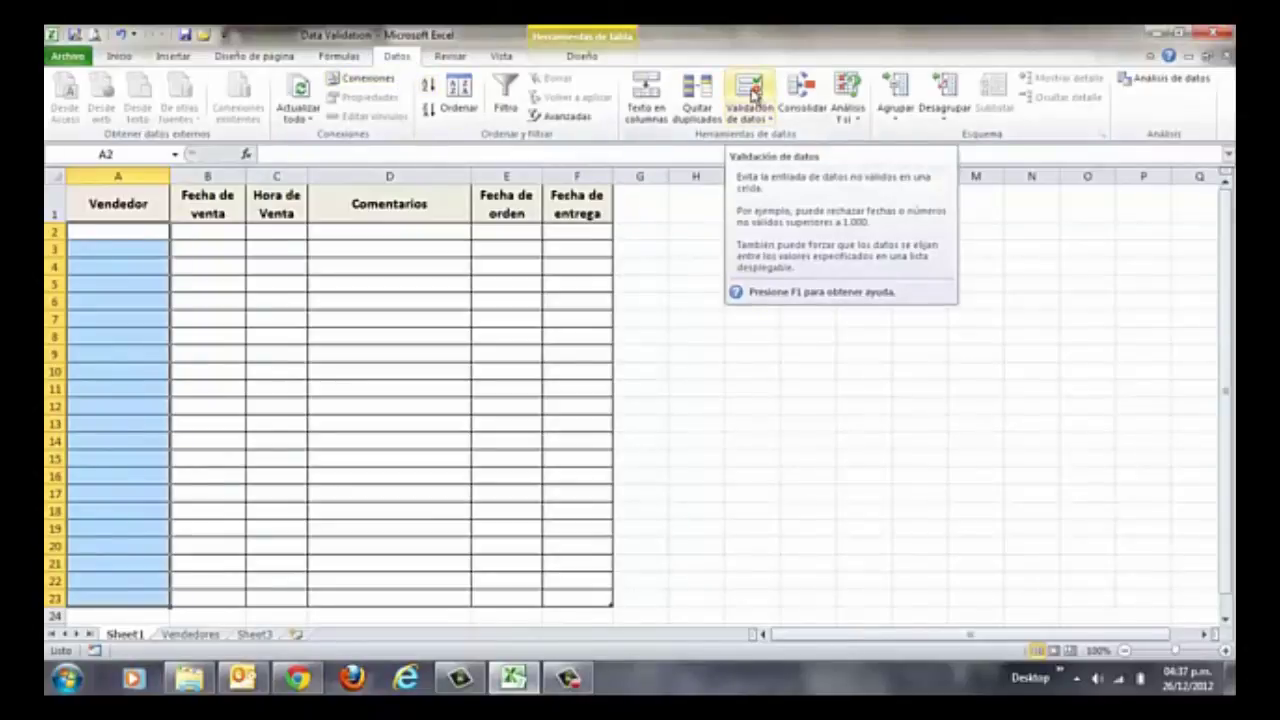
left_click(751, 90)
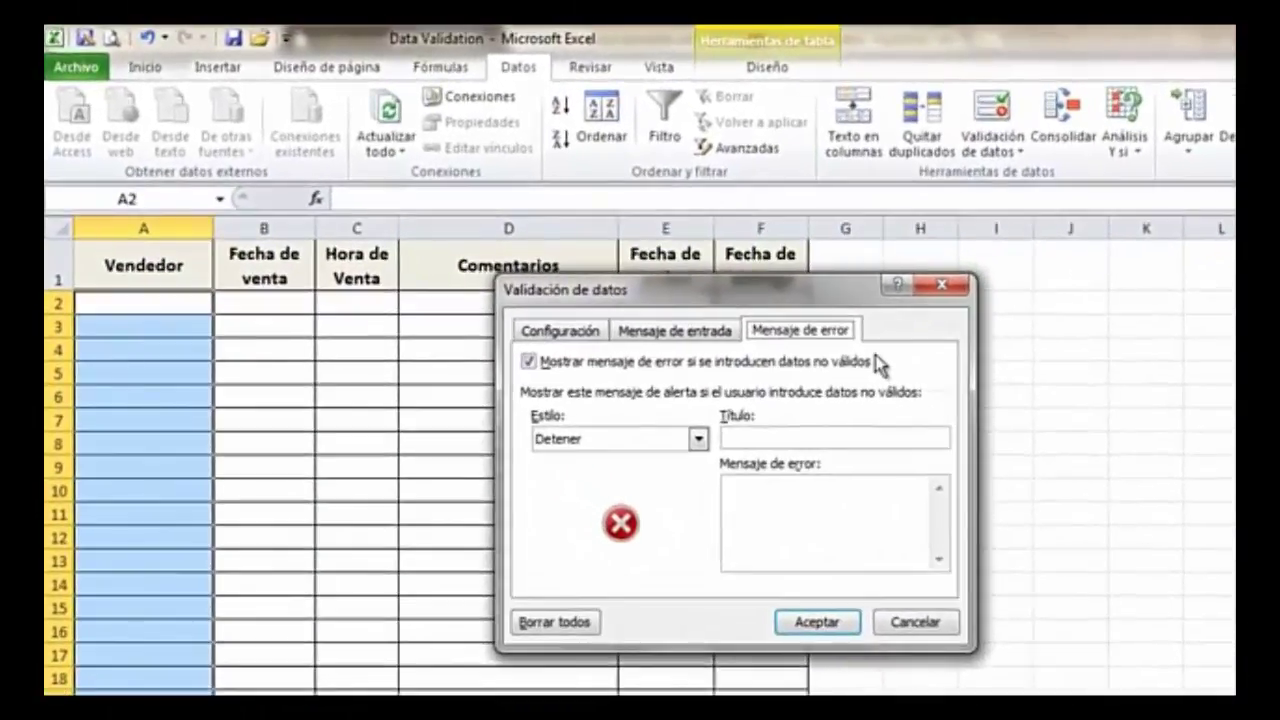
left_click(588, 340)
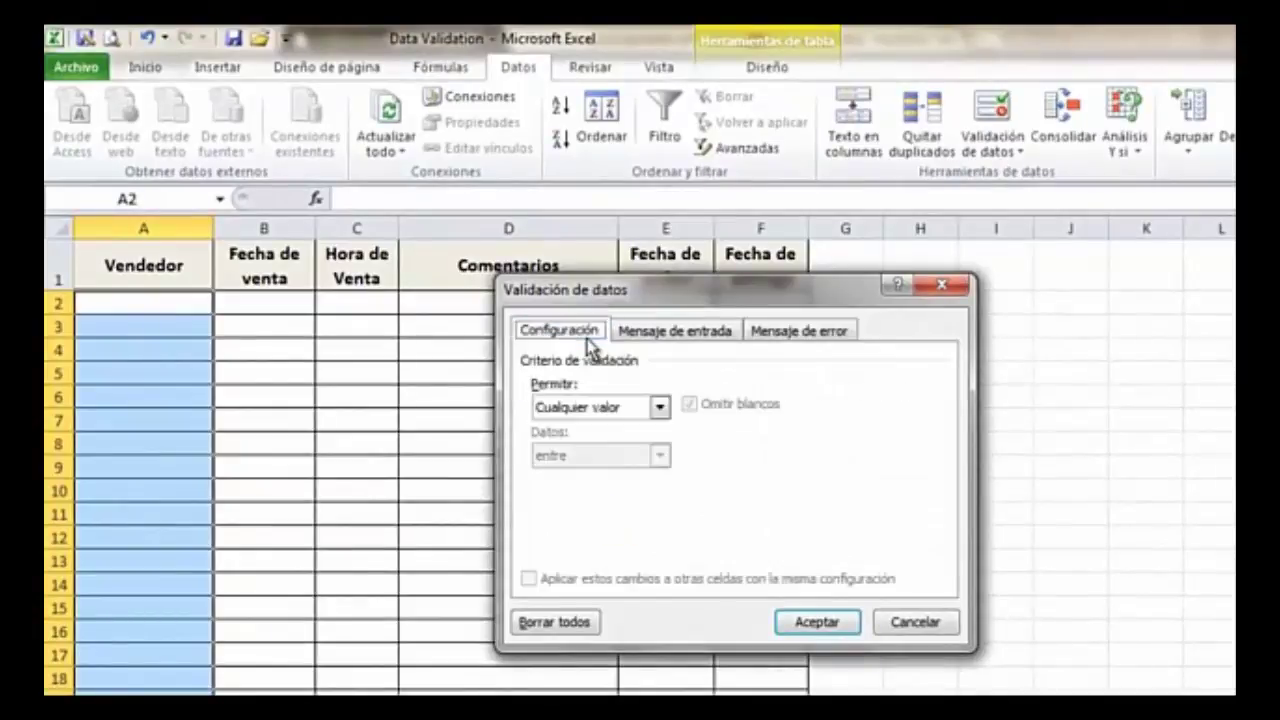
left_click(659, 410)
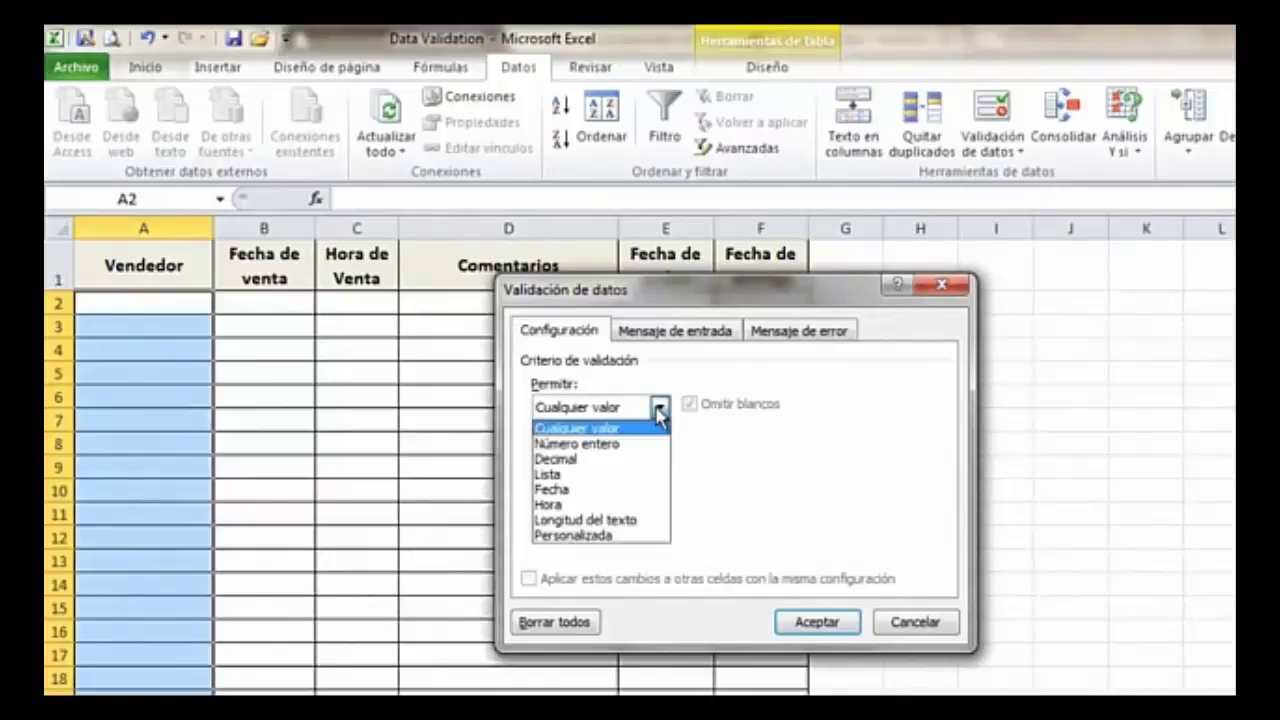
left_click(567, 476)
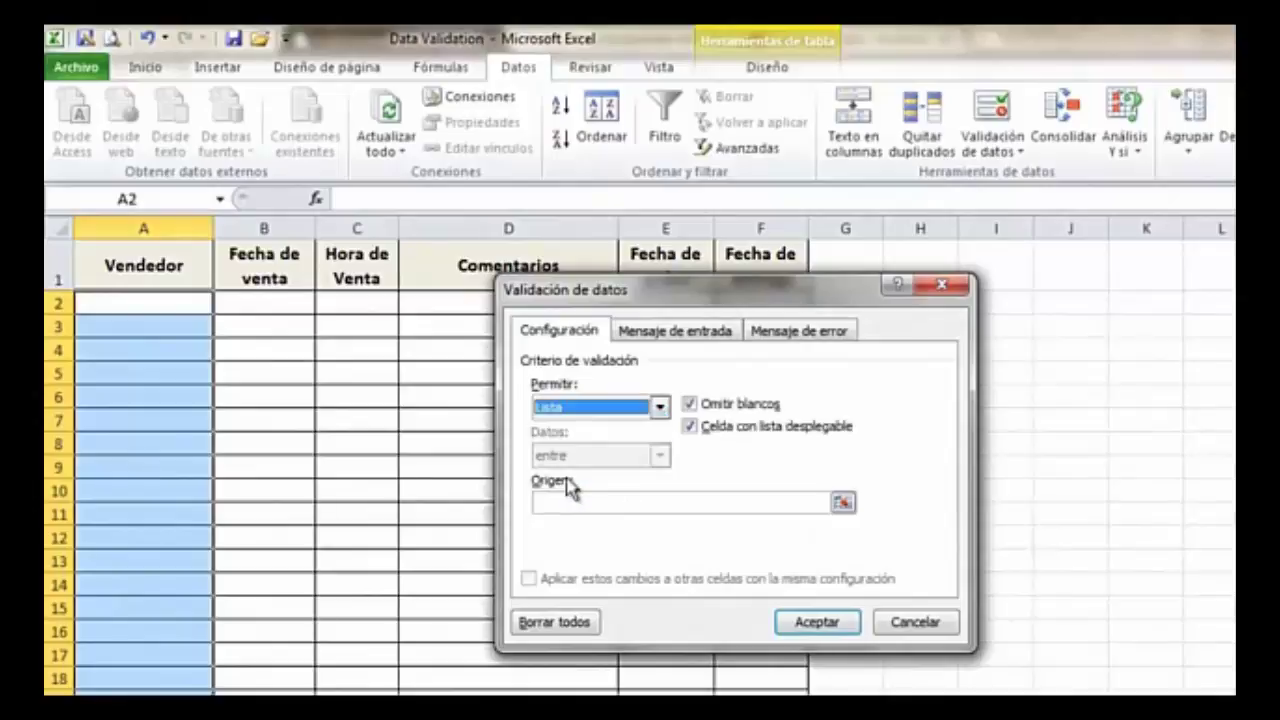
Step: Set the list source to =Vendedores!$A$1:$A$21 and apply the validation rule
left_click(842, 504)
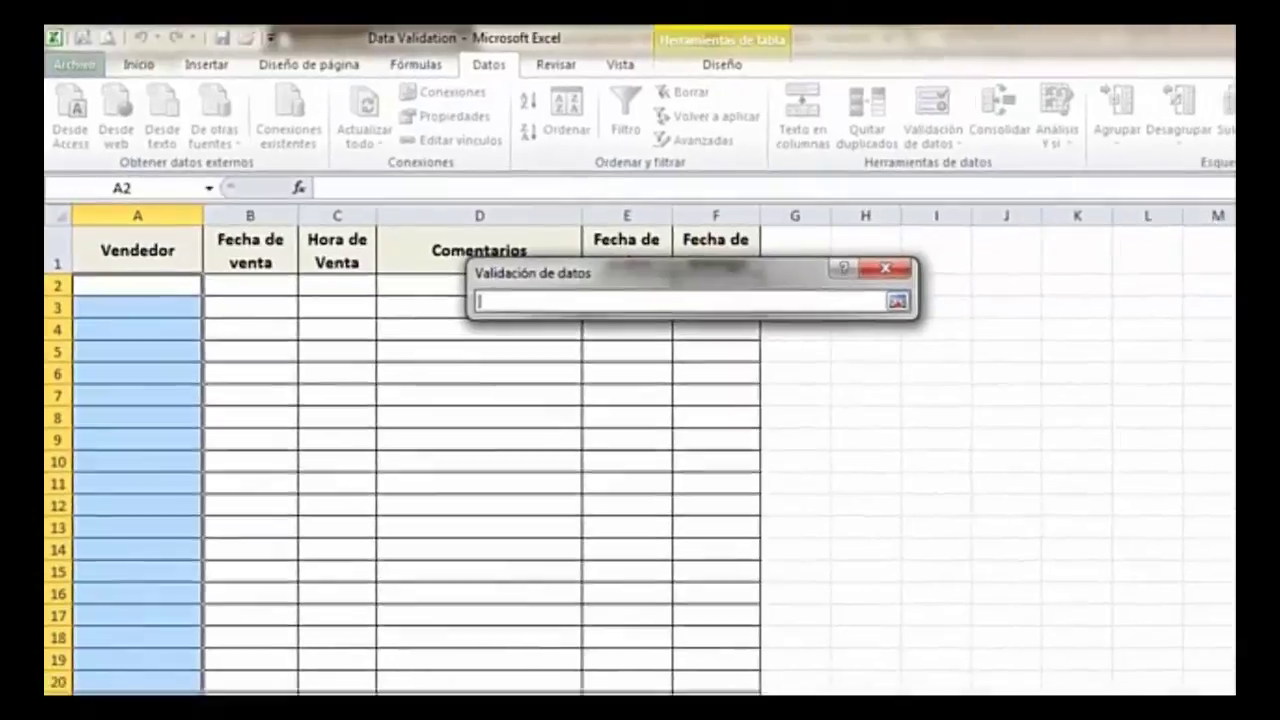
left_click(374, 700)
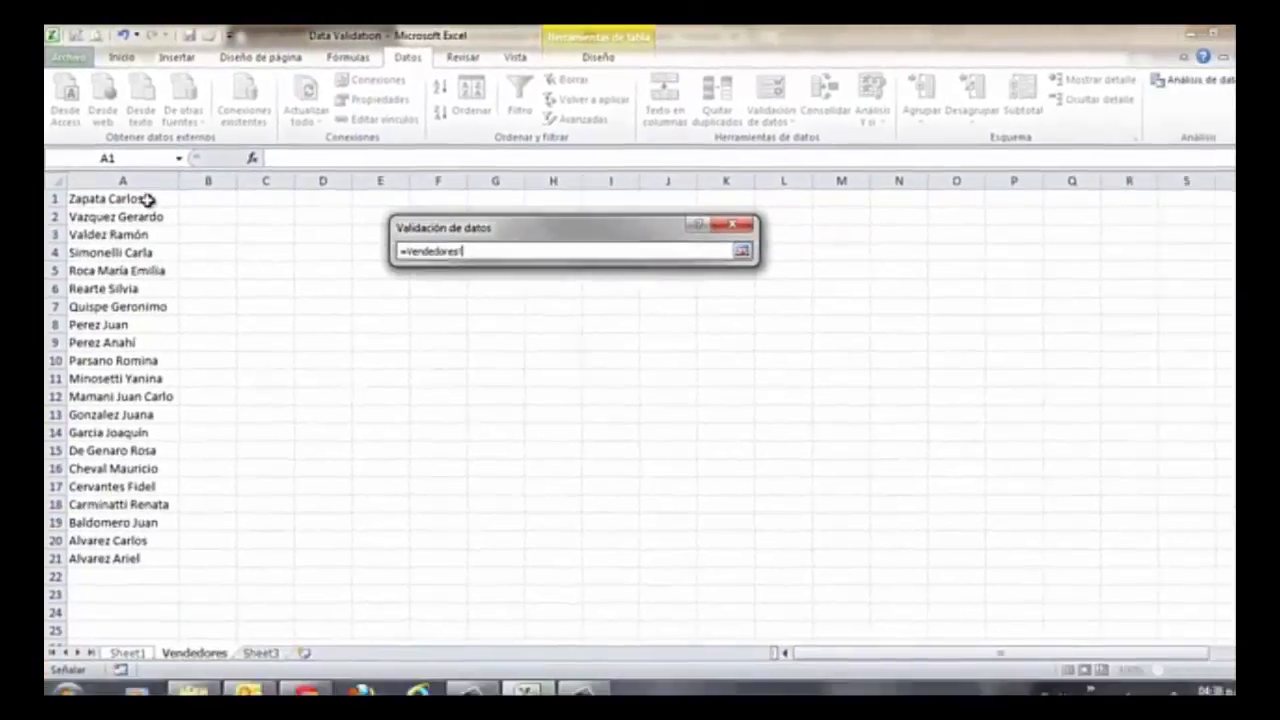
left_click_drag(145, 194, 146, 541)
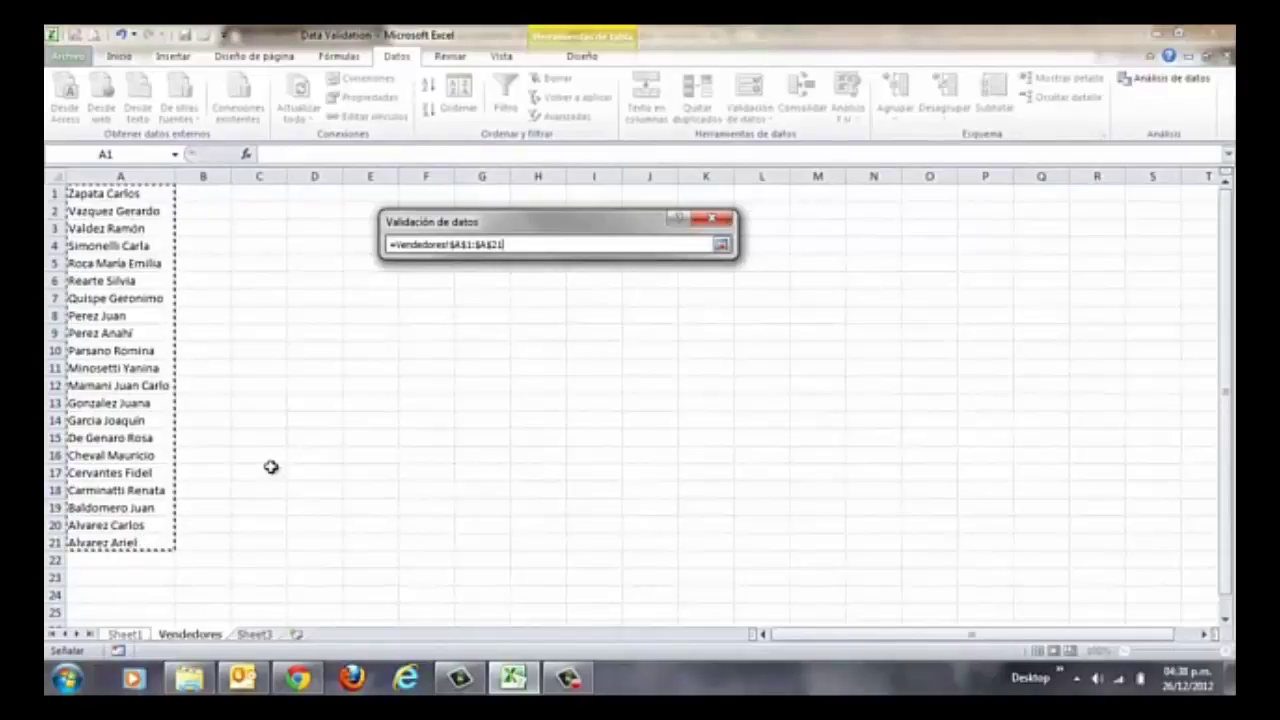
left_click(721, 244)
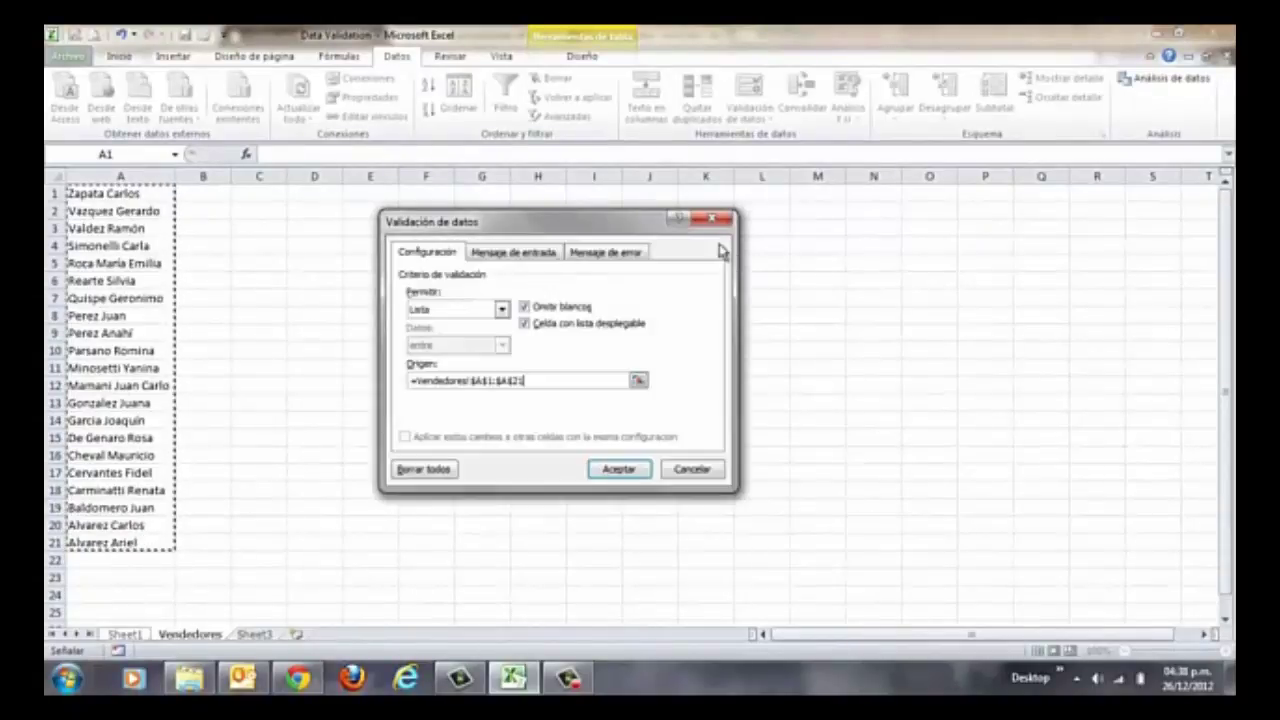
left_click(620, 472)
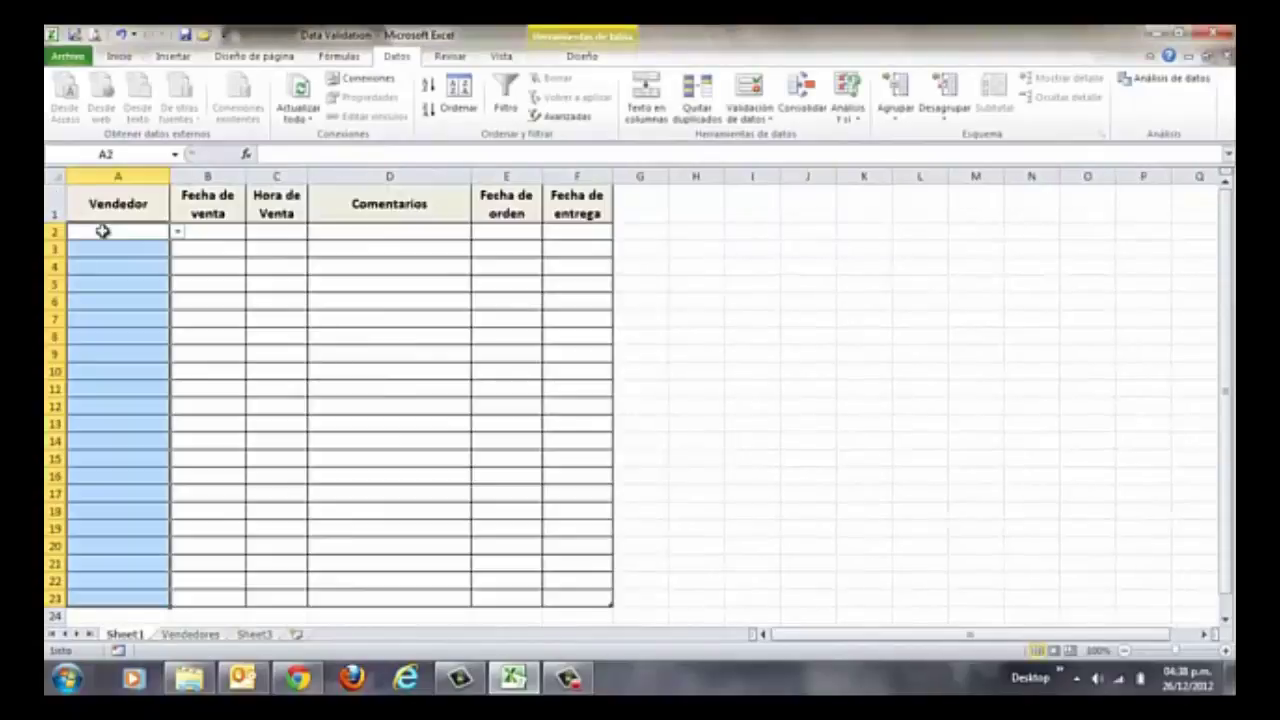
Step: Fill cell A2 with the first salesperson from its drop-down list
left_click(102, 231)
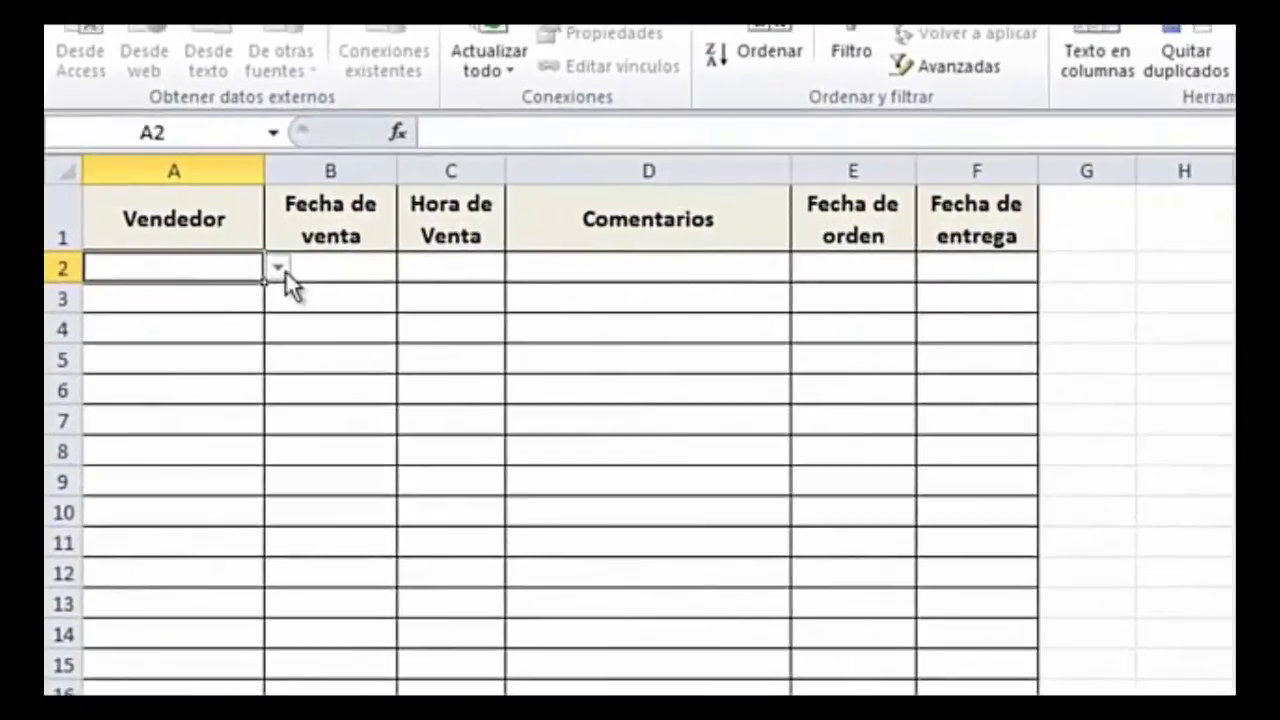
left_click(285, 270)
left_click_drag(277, 325, 216, 289)
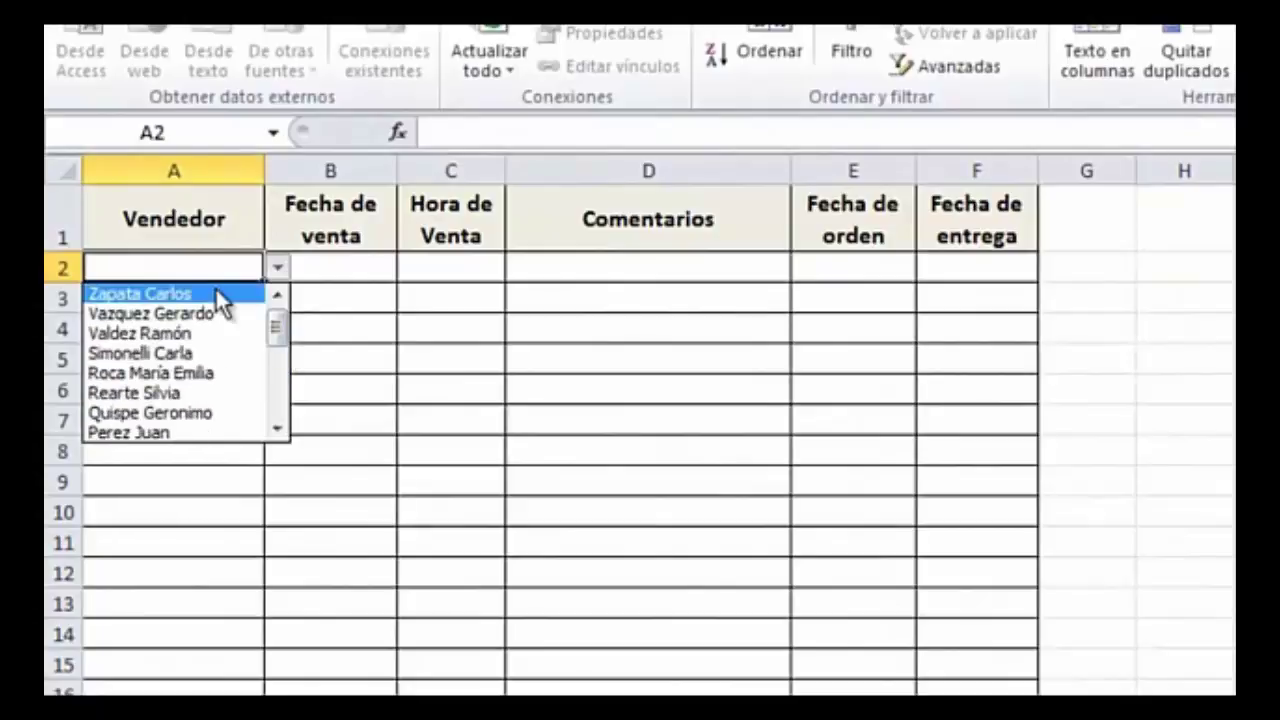
left_click(215, 292)
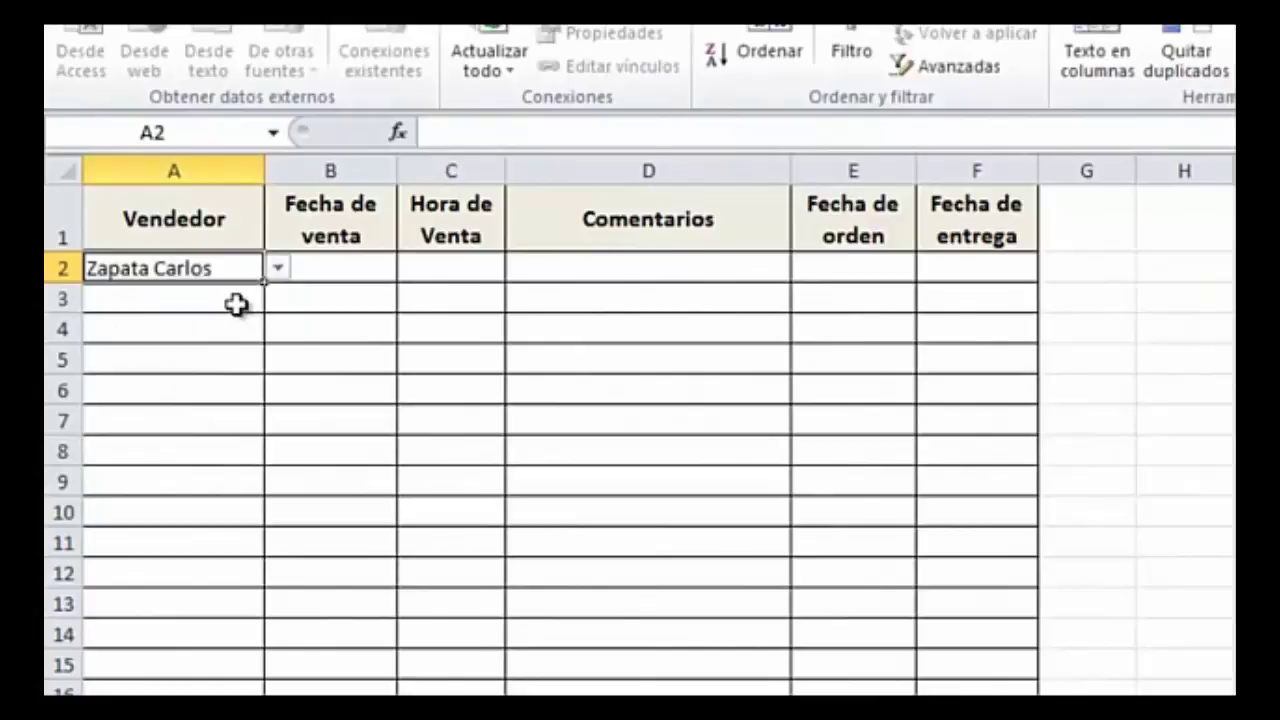
Step: Fill cell A3 with a salesperson from further down its drop-down list
left_click(236, 304)
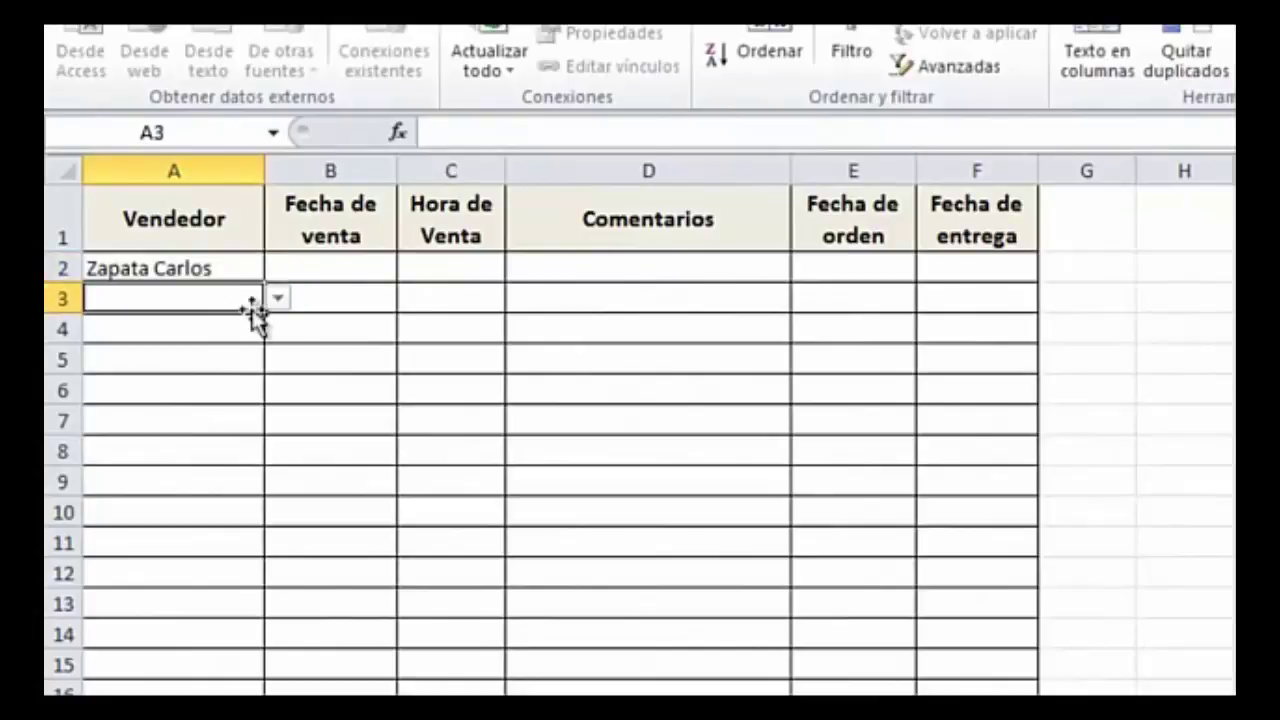
left_click(278, 300)
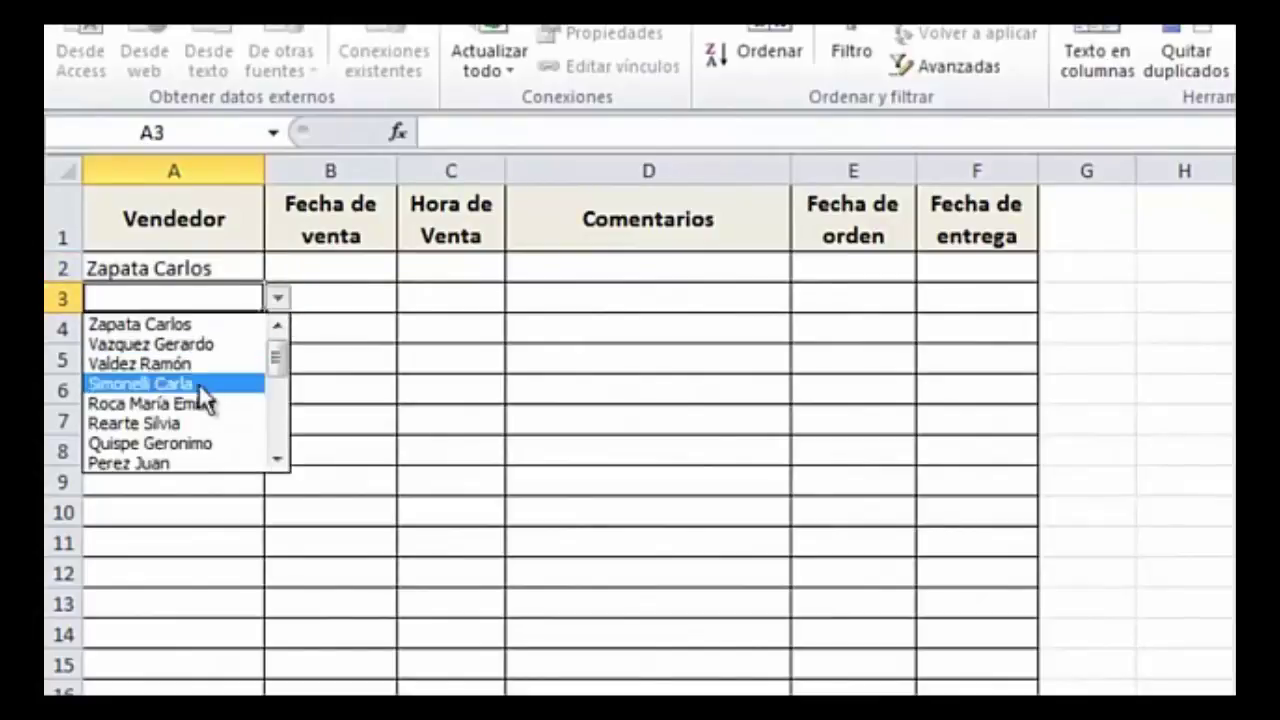
left_click(278, 462)
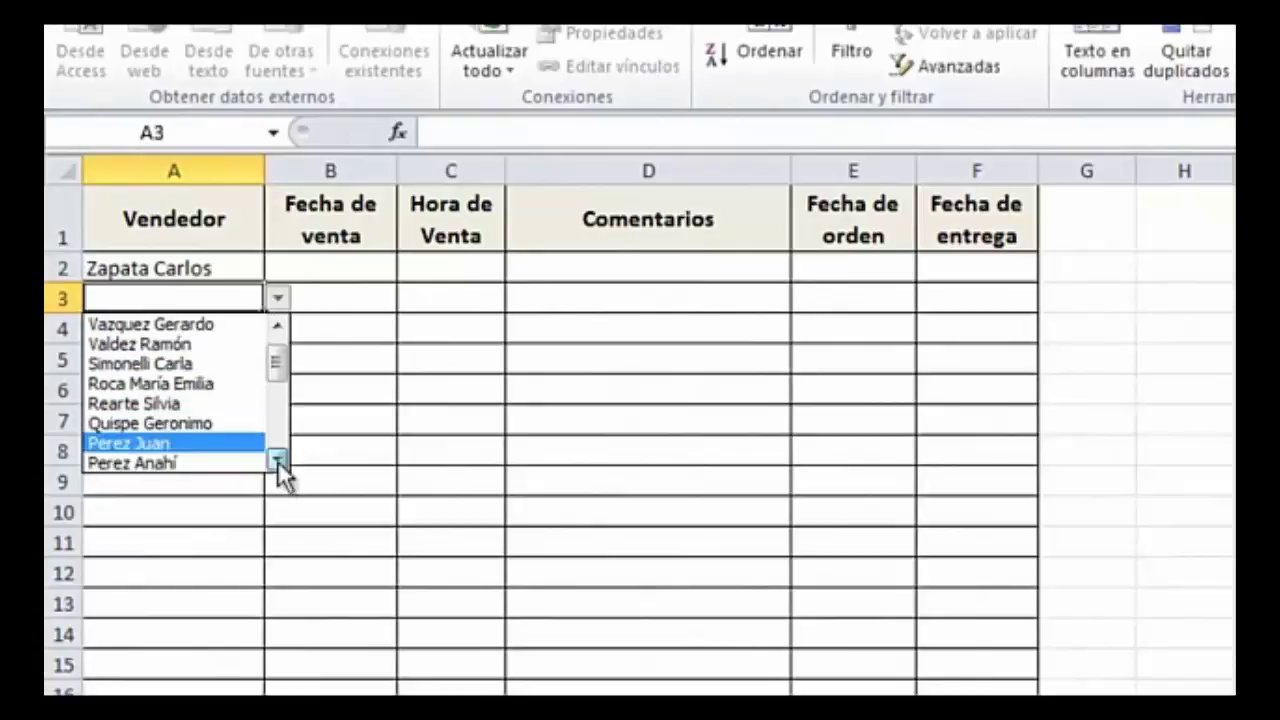
left_click(277, 460)
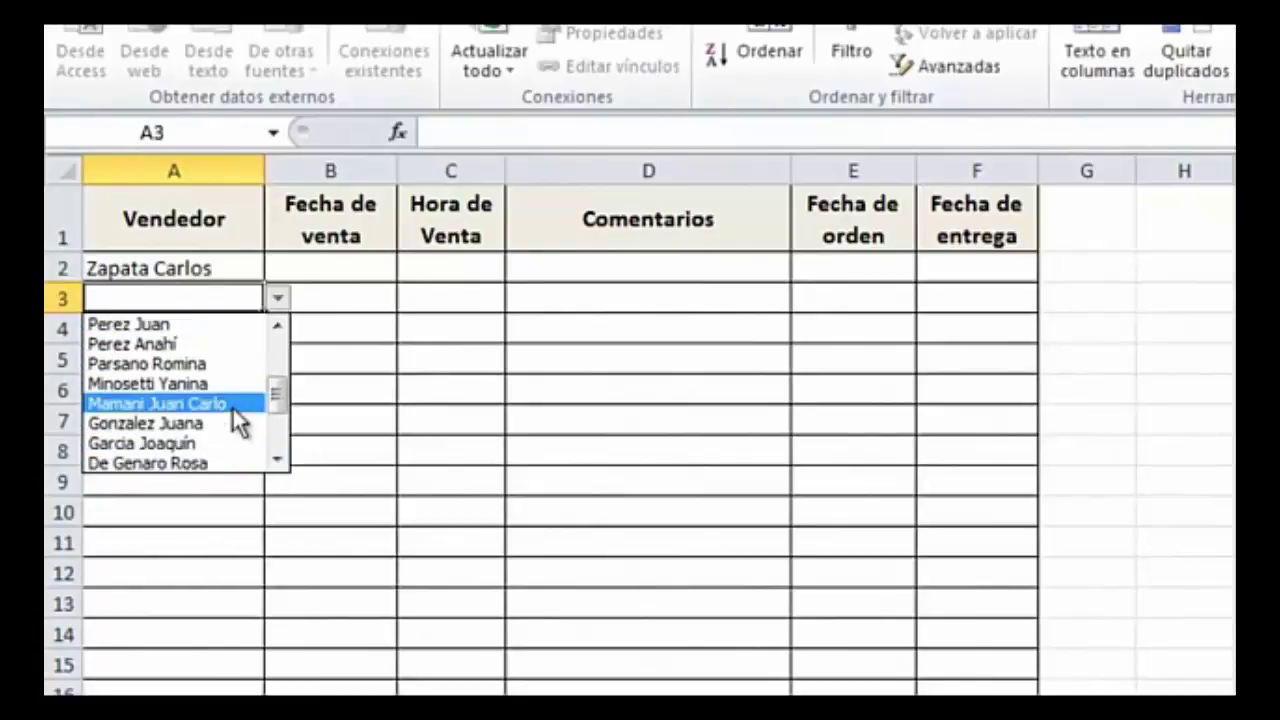
left_click(223, 386)
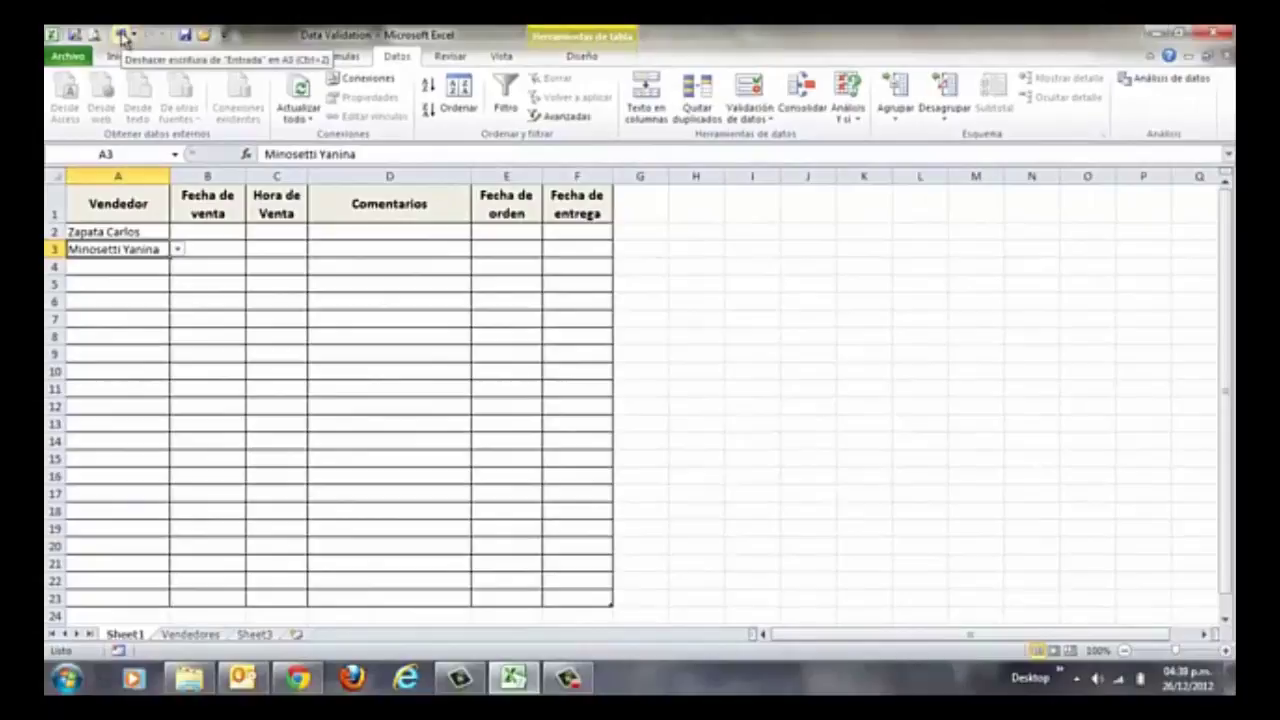
Step: Undo the entry in A3 and clear the salesperson name from A2
left_click(120, 36)
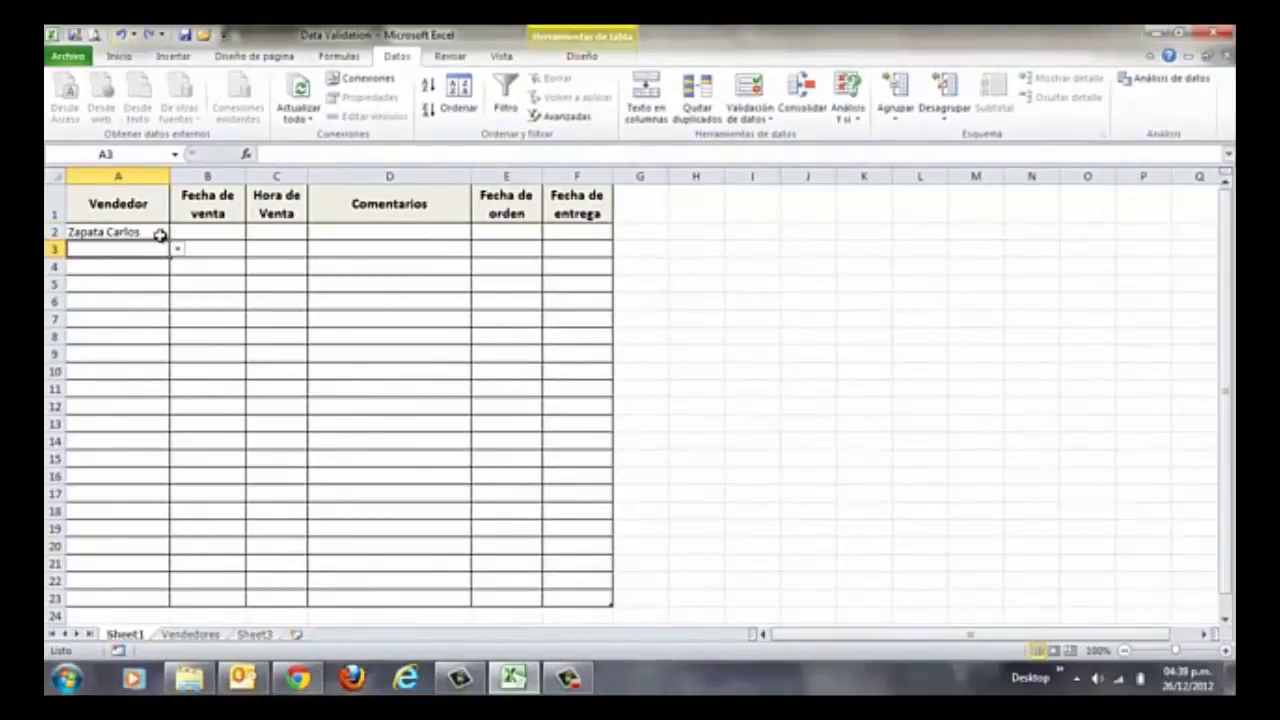
left_click(158, 232)
key("Delete")
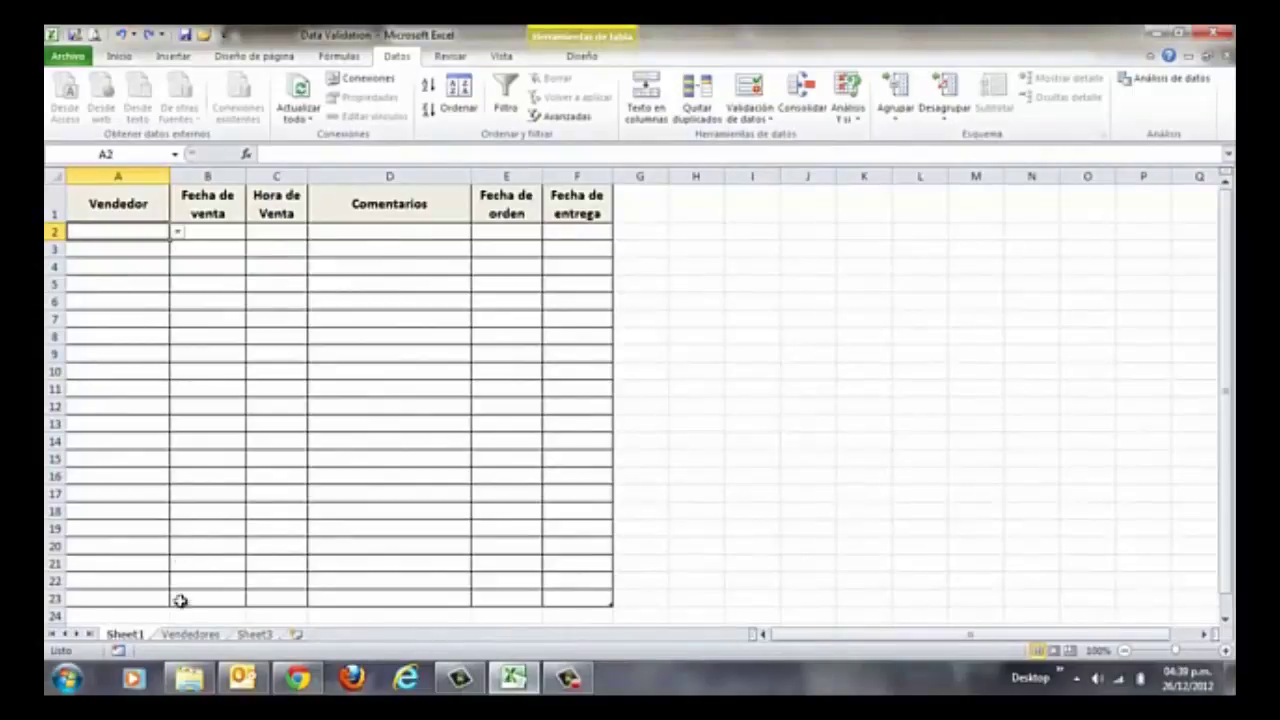
Step: Sort the salesperson names in A1:A21 of the Vendedores sheet alphabetically from A to Z
left_click(186, 634)
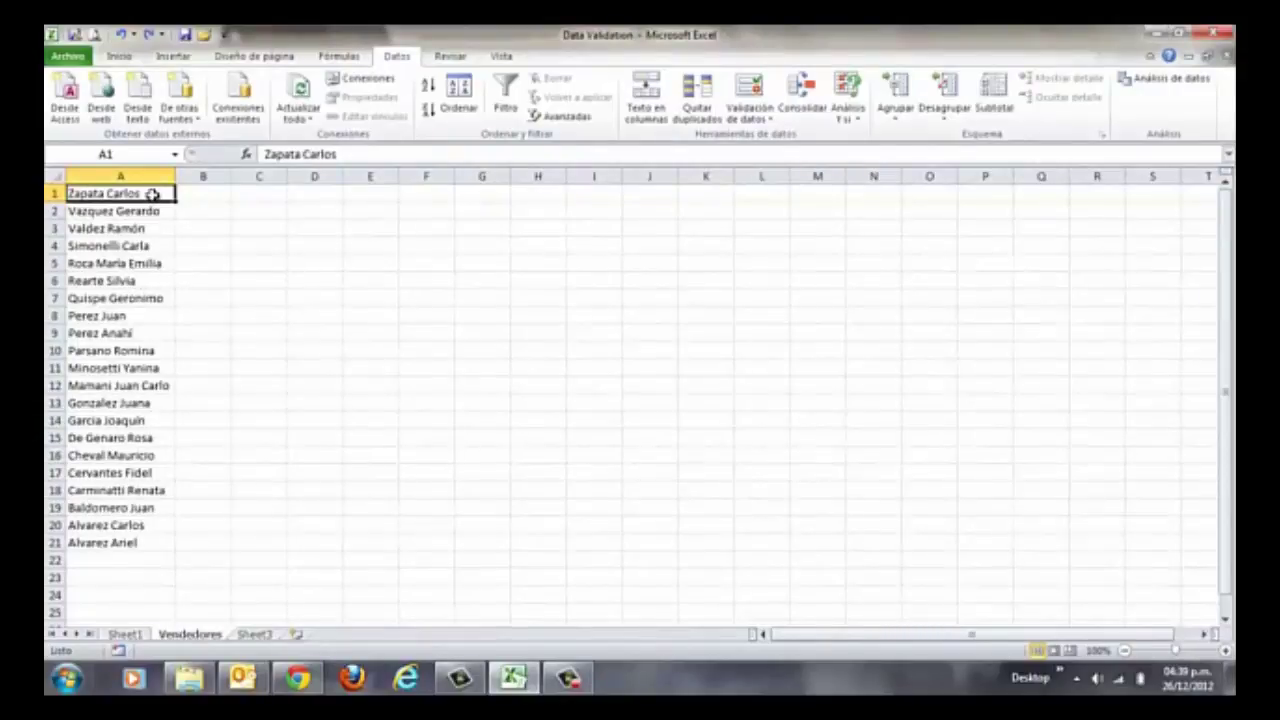
left_click_drag(150, 193, 132, 543)
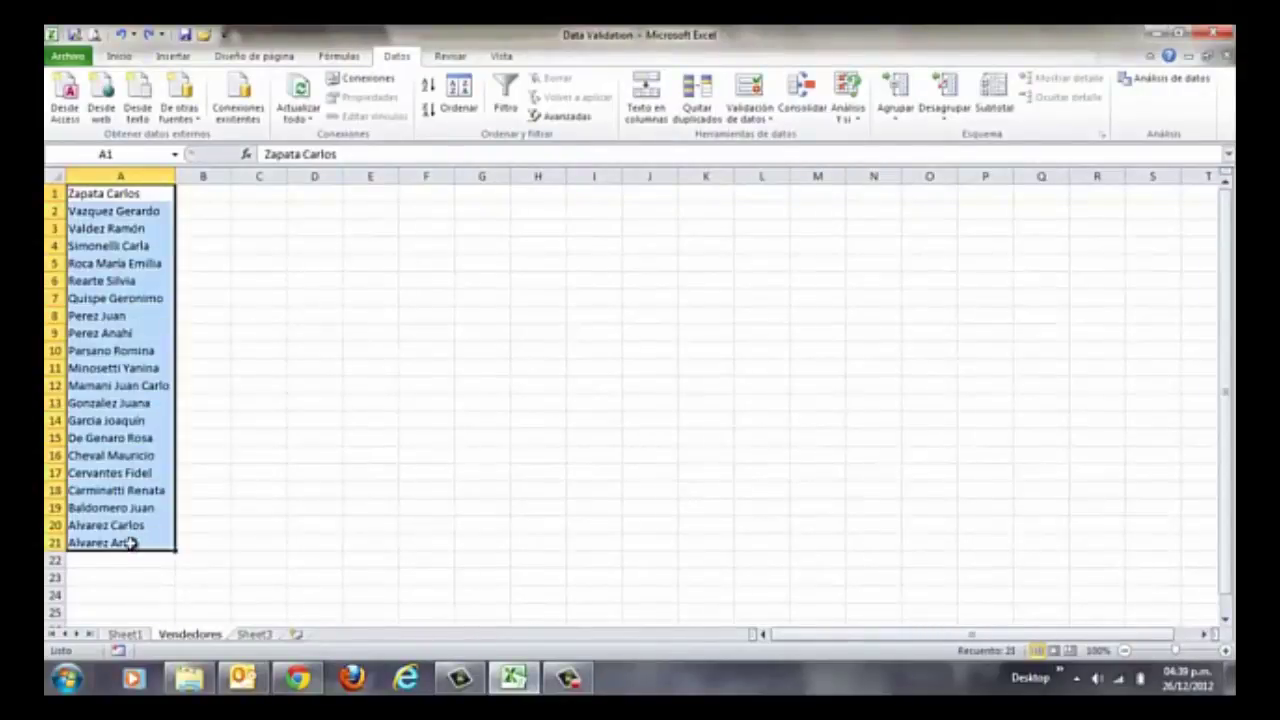
left_click(430, 86)
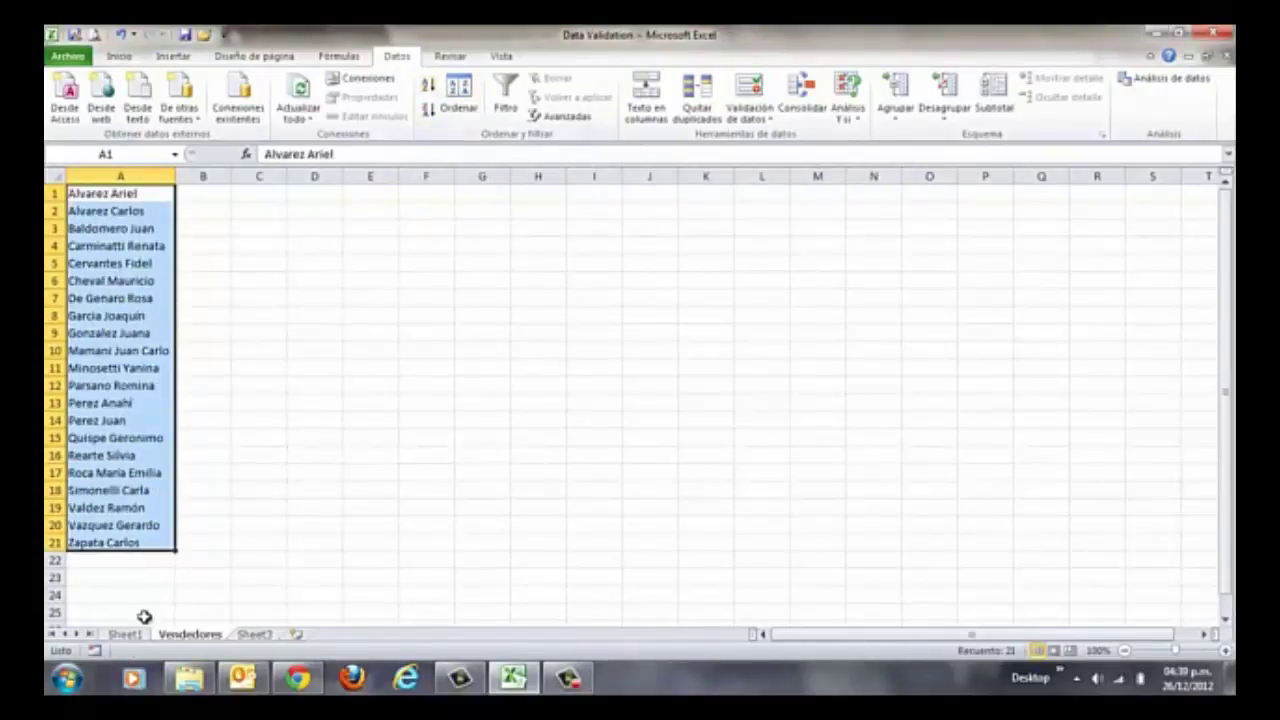
Step: Examine the order of the names in the drop-down list of cell A2 on Sheet1
left_click(124, 634)
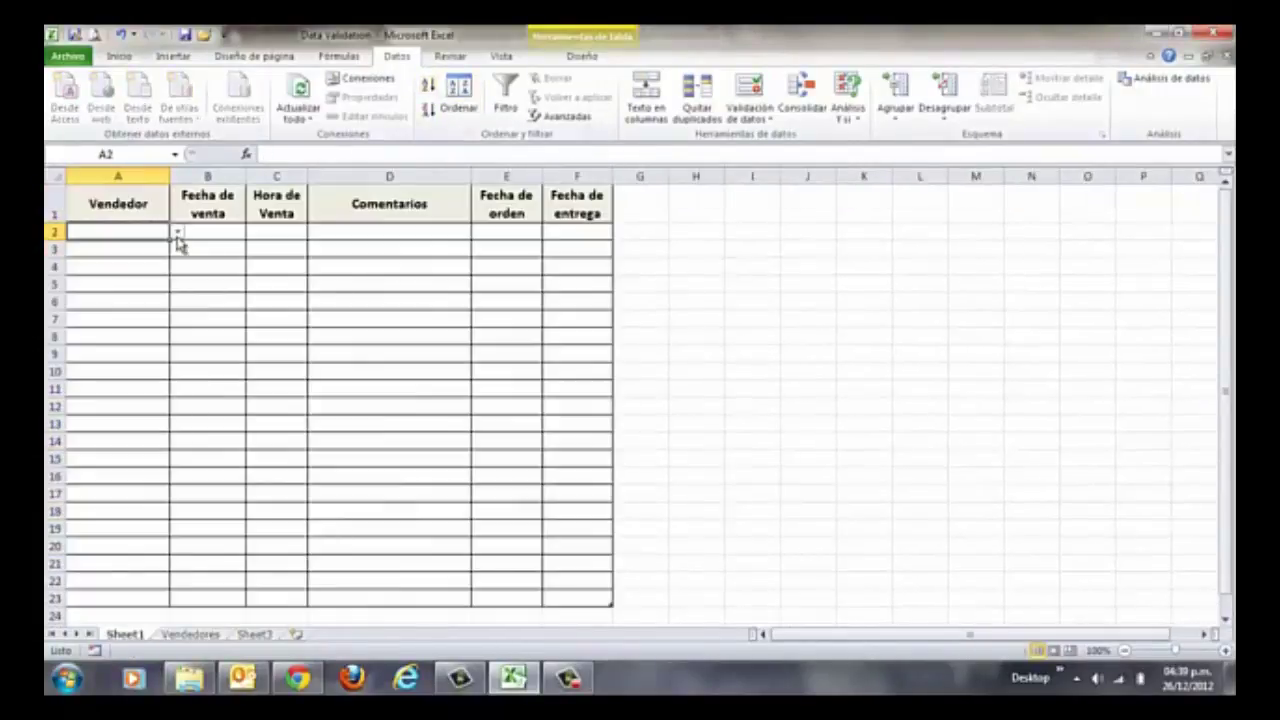
left_click(177, 233)
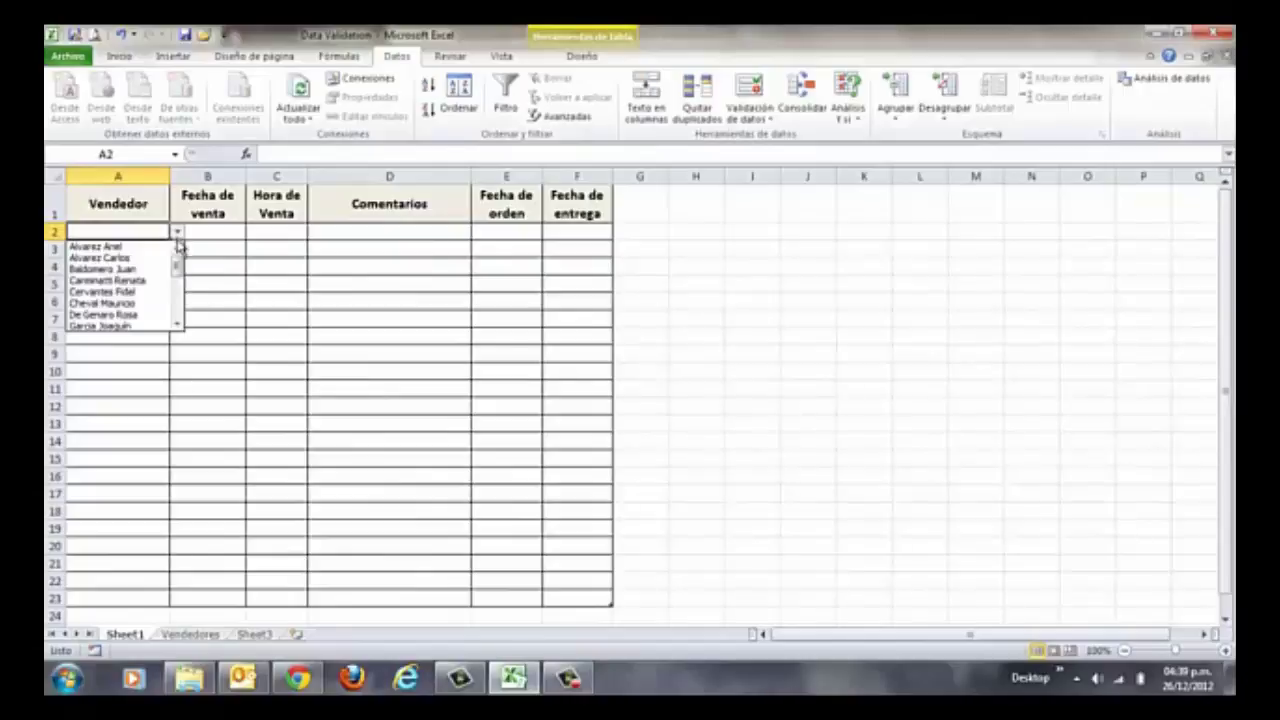
mouse_move(177, 272)
left_mouse_down()
mouse_move(181, 296)
mouse_move(193, 265)
mouse_move(177, 257)
left_mouse_up()
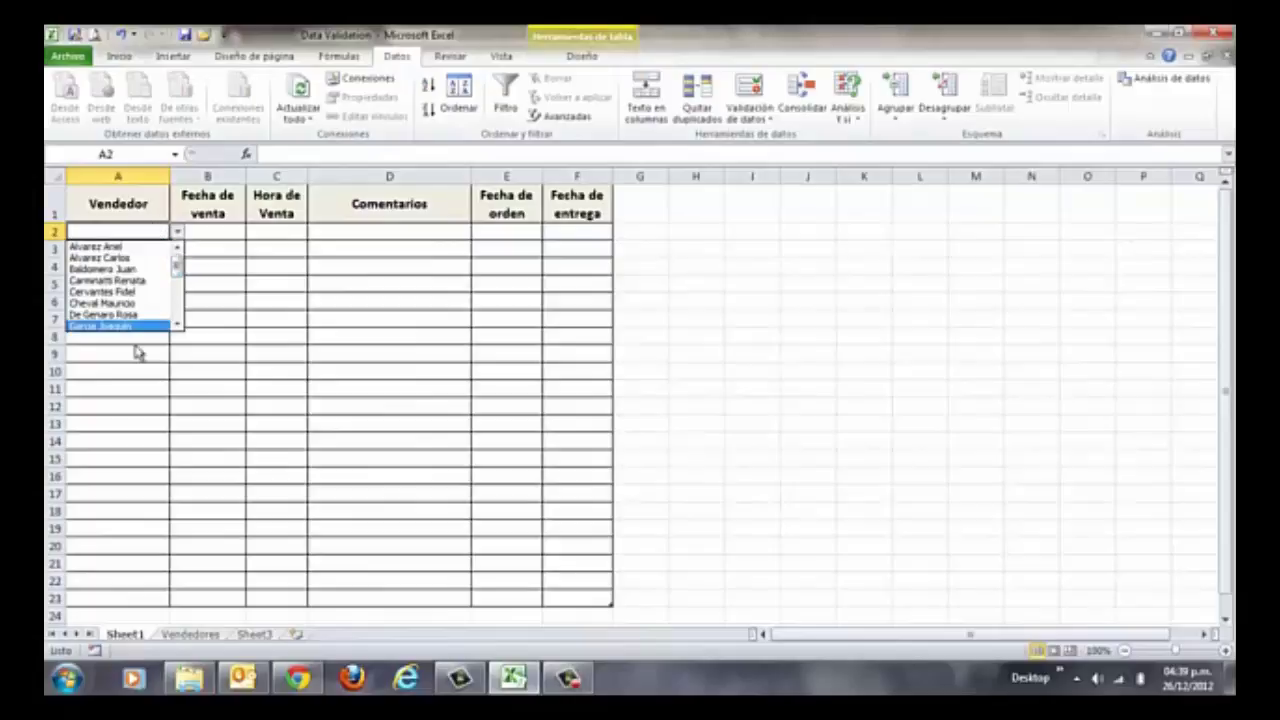
left_click(158, 232)
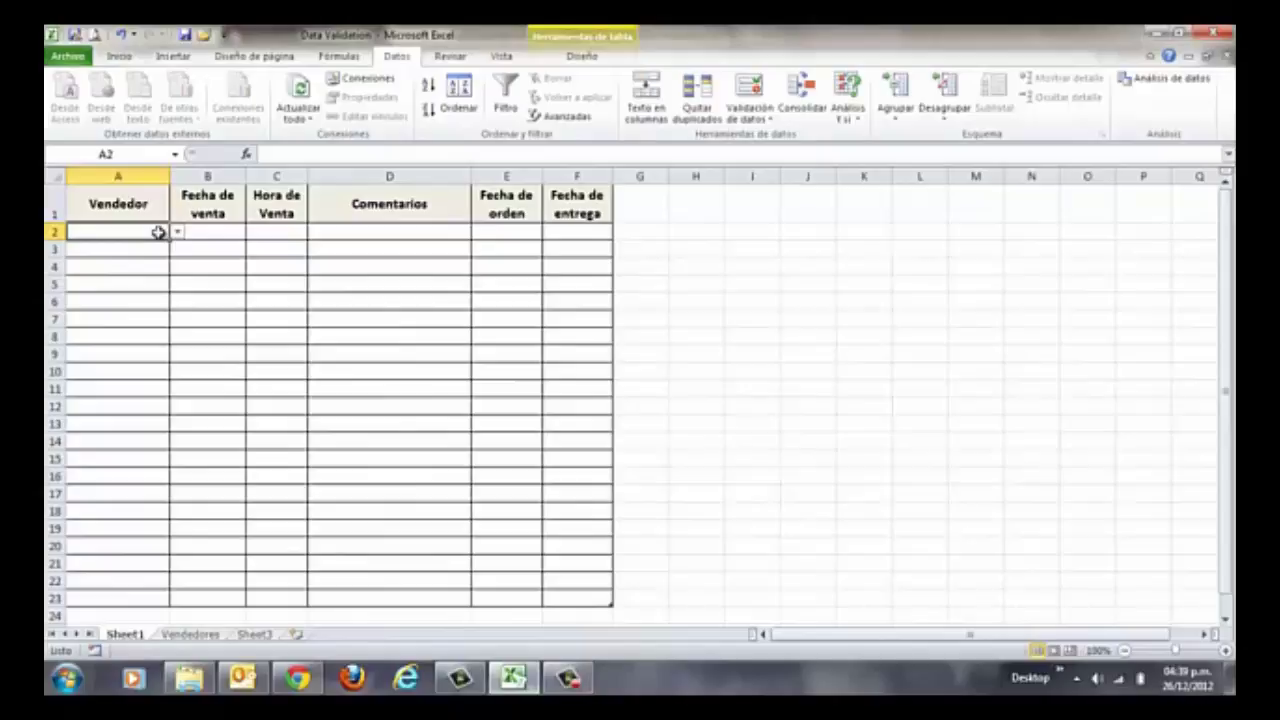
Step: Copy the three salesperson names in Sheet3 A30:A32 to the Vendedores sheet starting at A22, and return to Sheet1
left_click(252, 635)
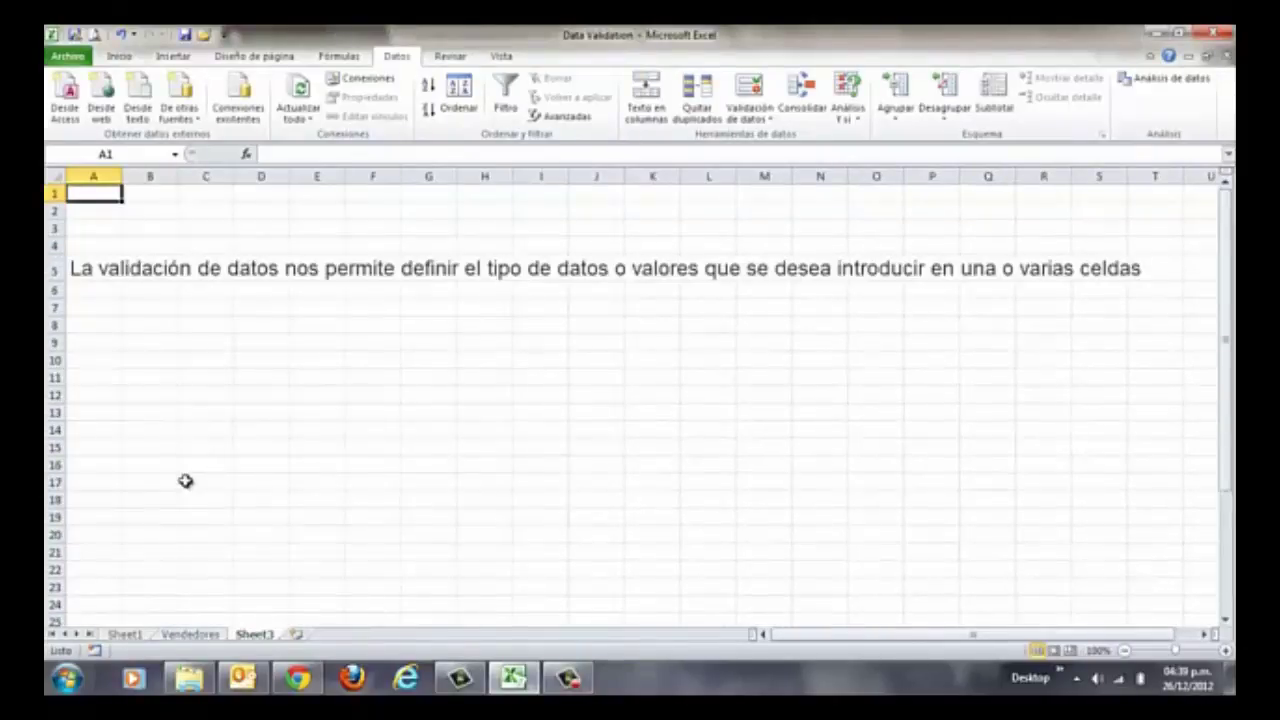
scroll(185, 481, "down", 3)
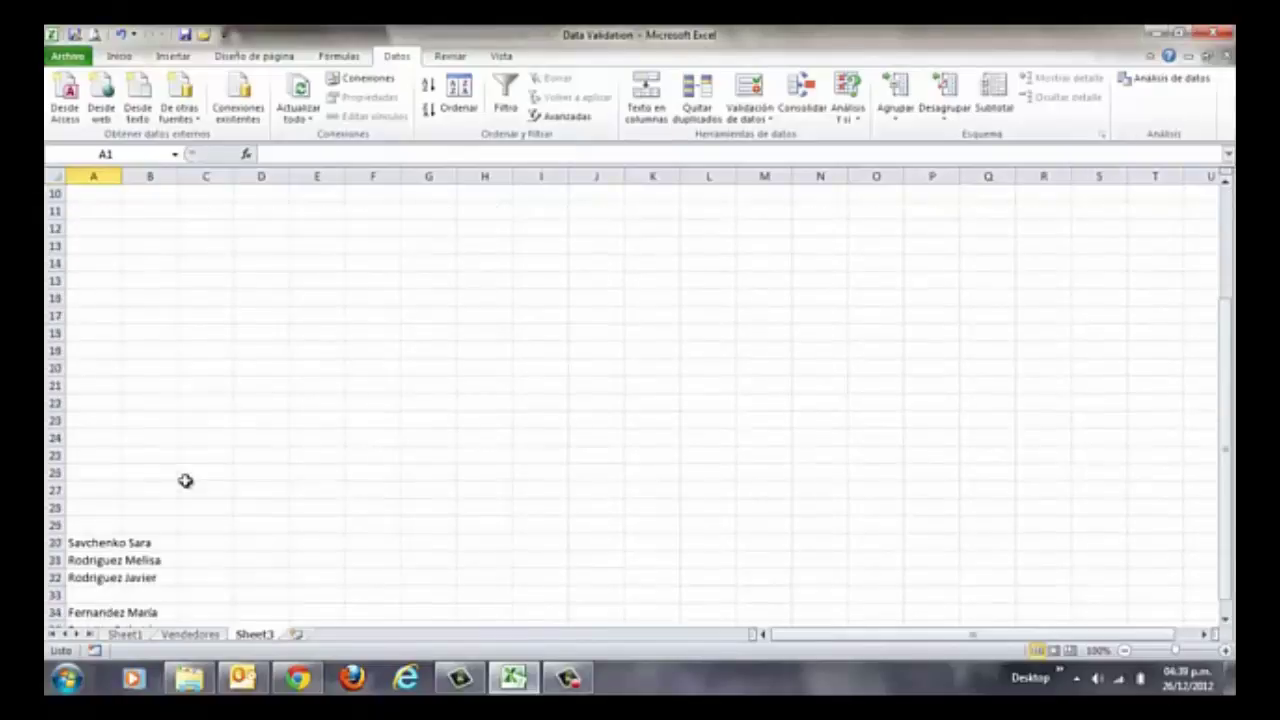
left_click(140, 541)
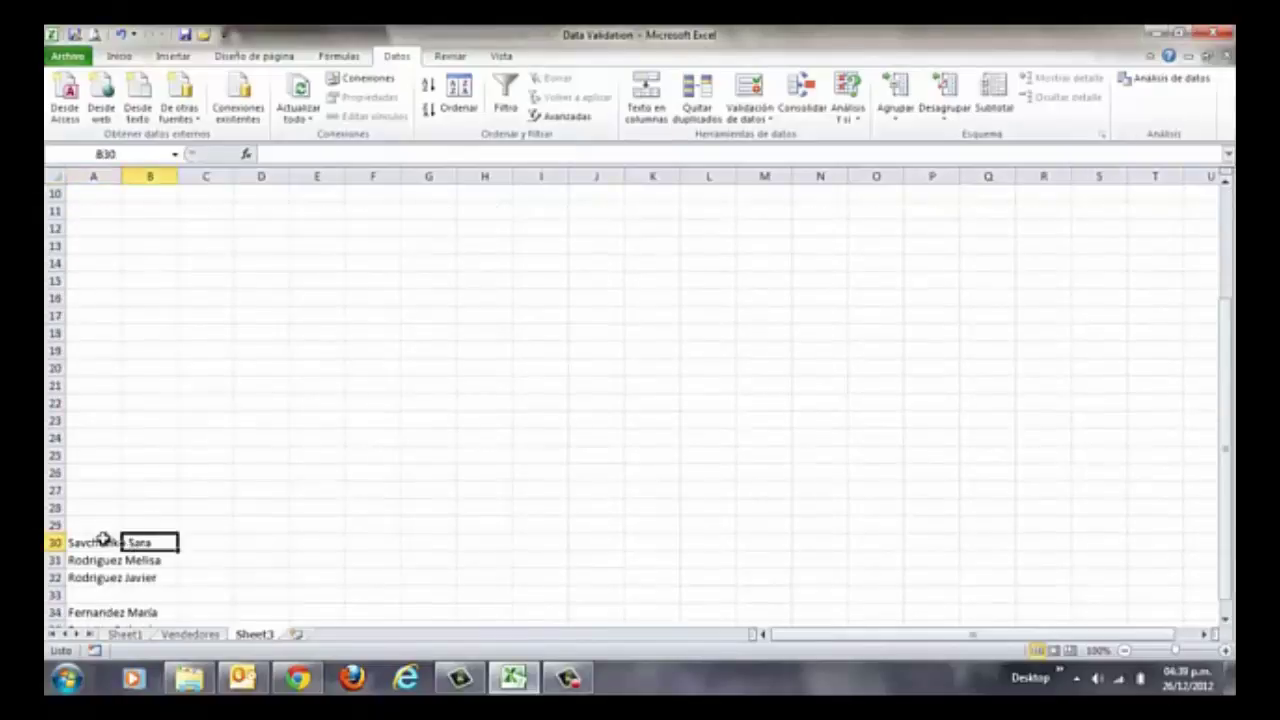
left_click(103, 539)
double_click(103, 539)
left_click_drag(103, 539, 87, 570)
left_click(82, 523)
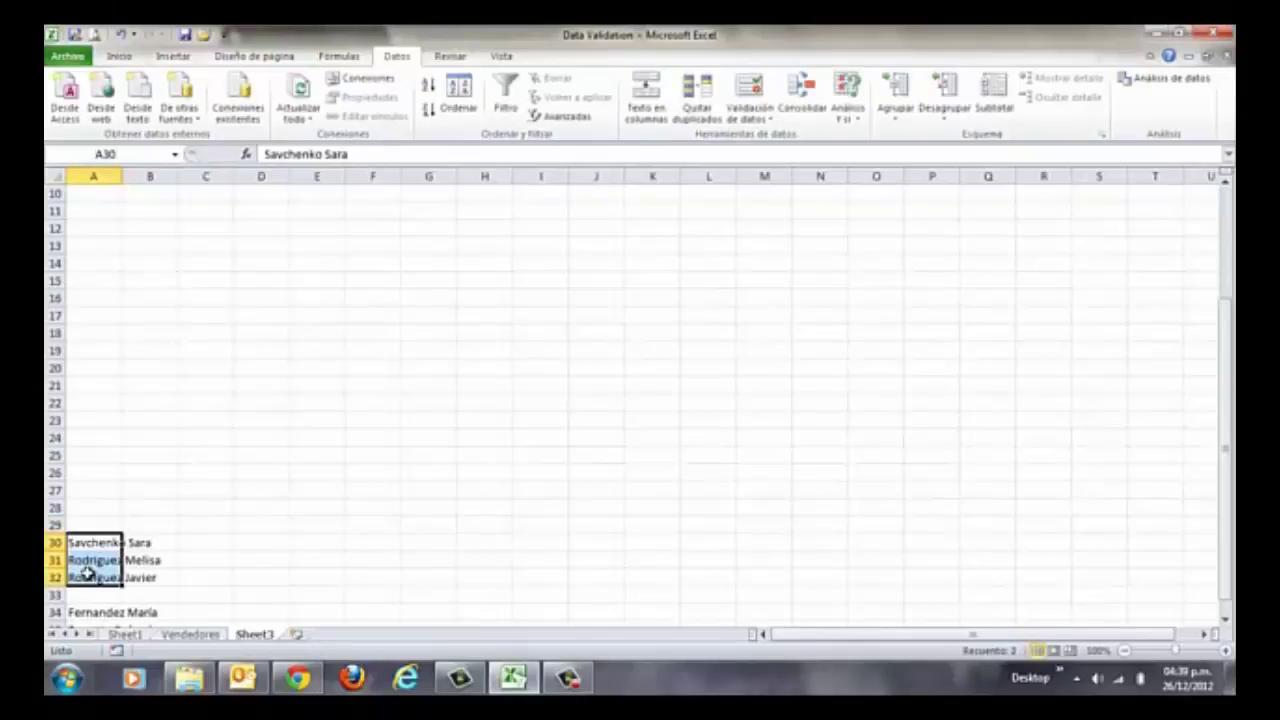
key("ctrl+c")
left_click(166, 632)
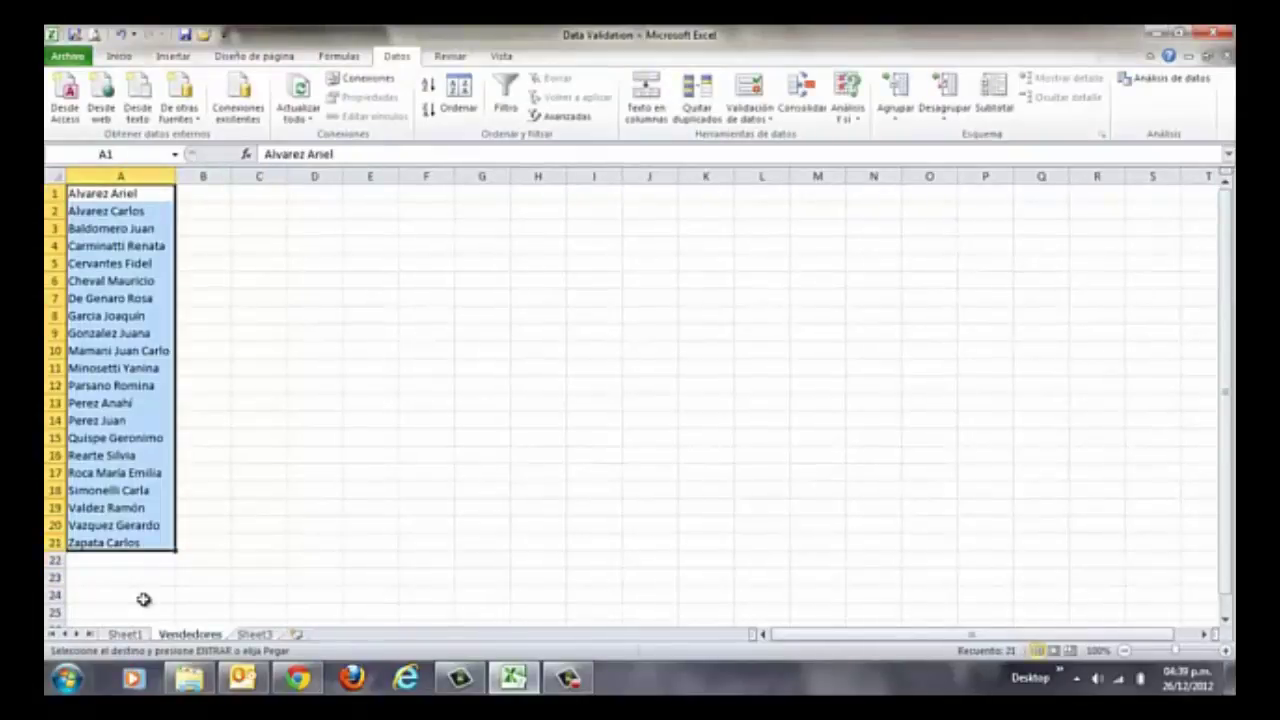
left_click(119, 561)
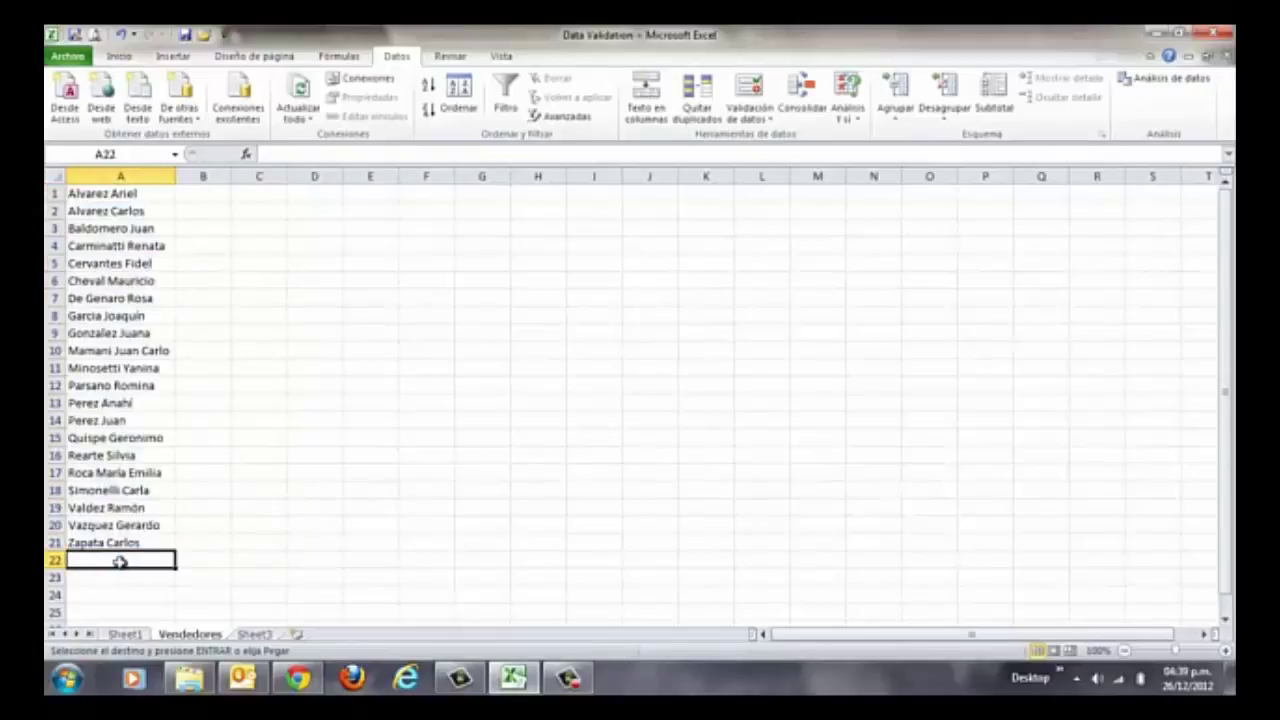
key("ctrl+v")
key("ctrl+Home")
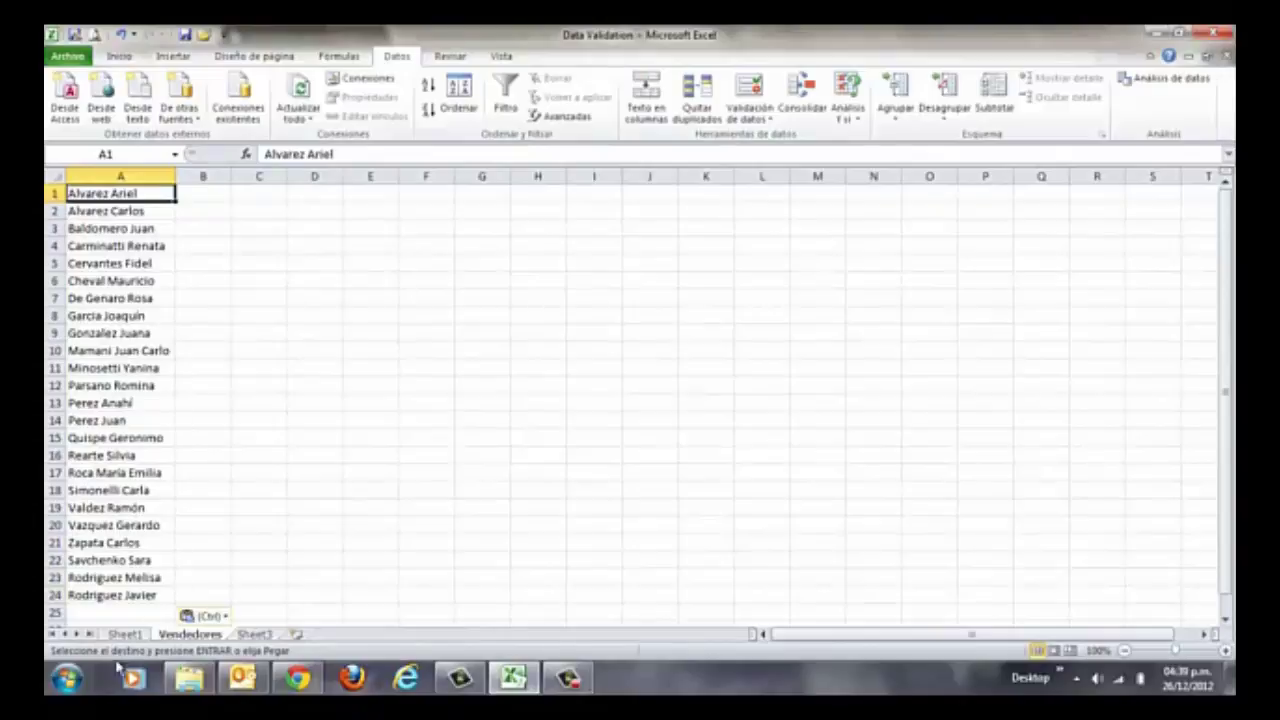
left_click(138, 635)
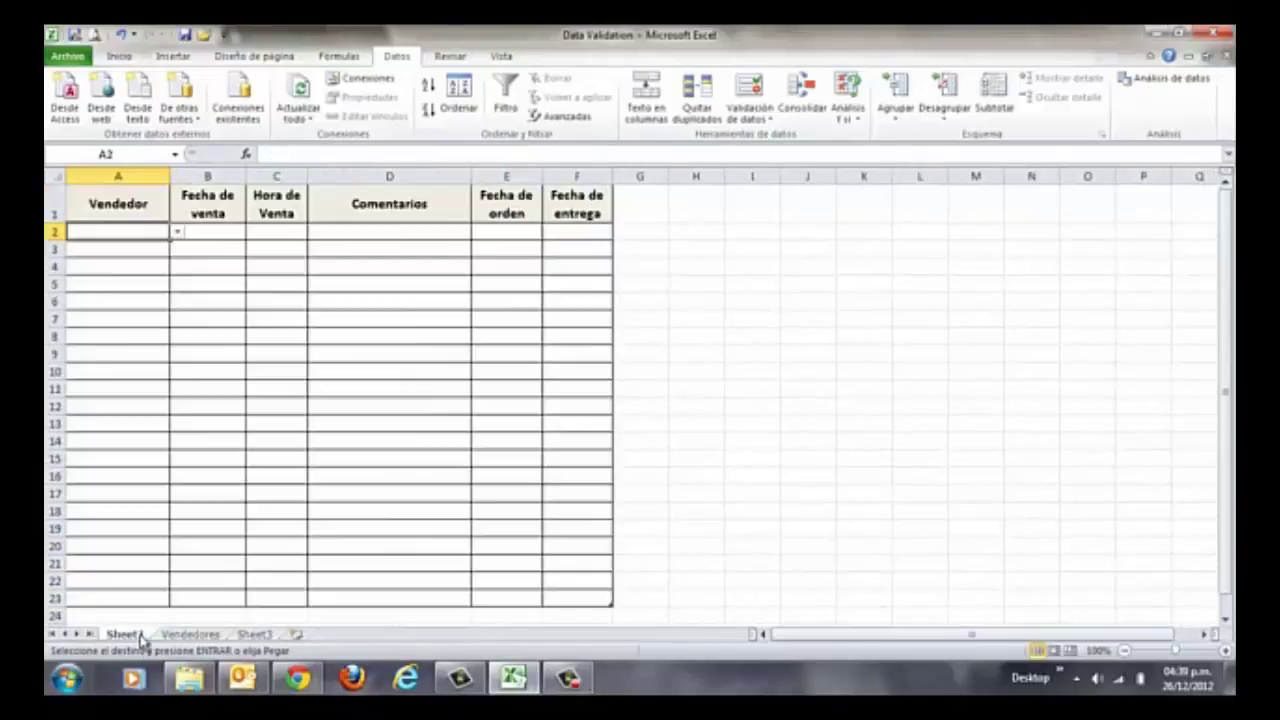
Step: Compare the names in the drop-down list of Sheet1 cell A2 with the source names on the Vendedores sheet
left_click(177, 231)
left_click_drag(177, 270, 180, 318)
left_click(146, 513)
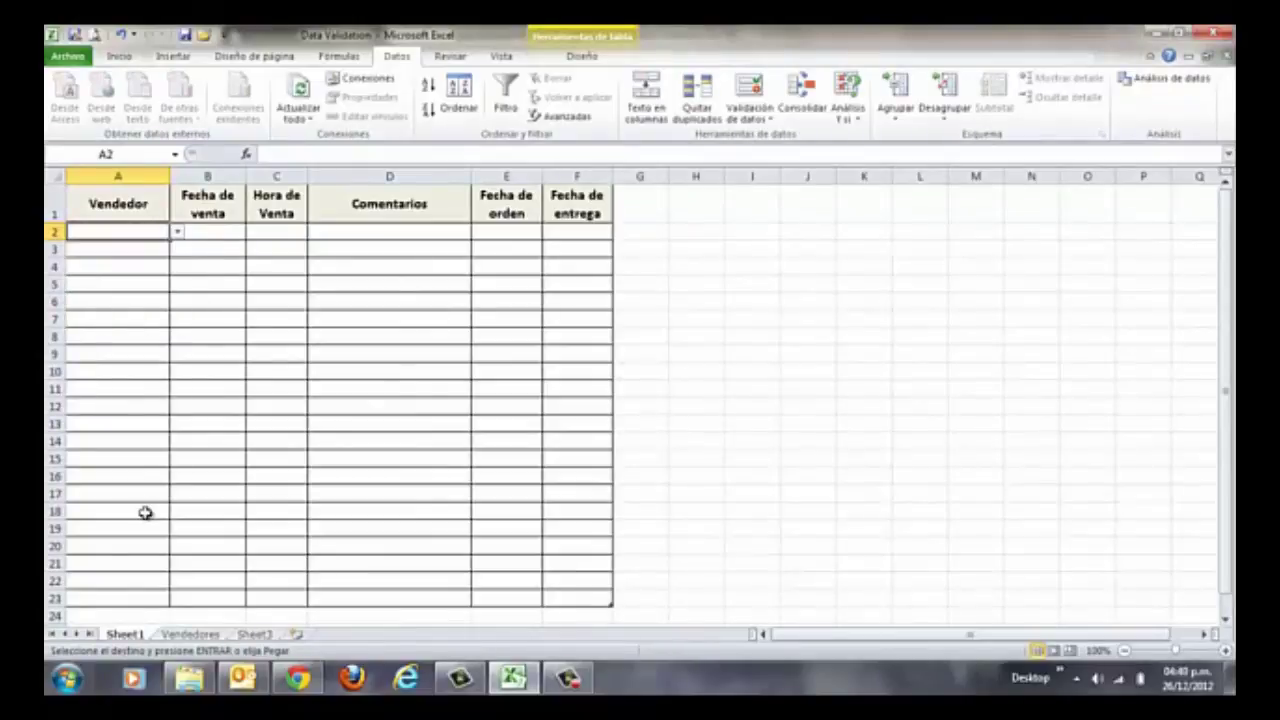
left_click(190, 634)
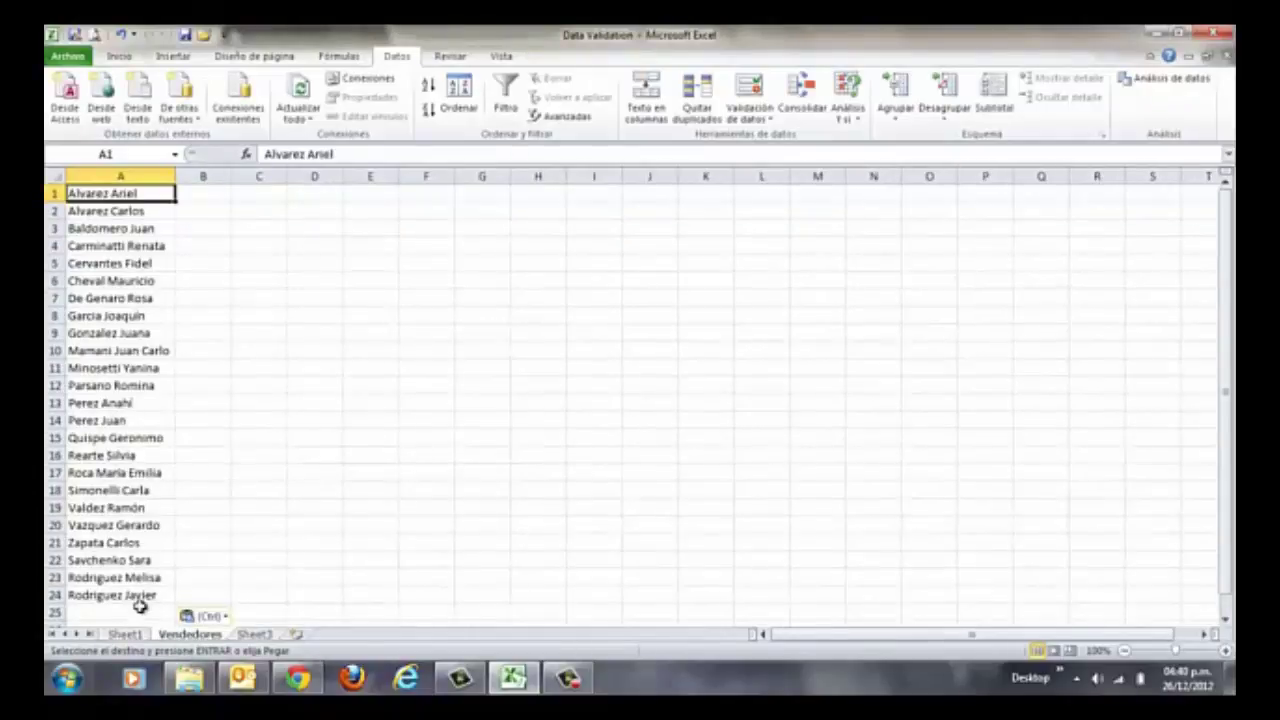
left_click(125, 634)
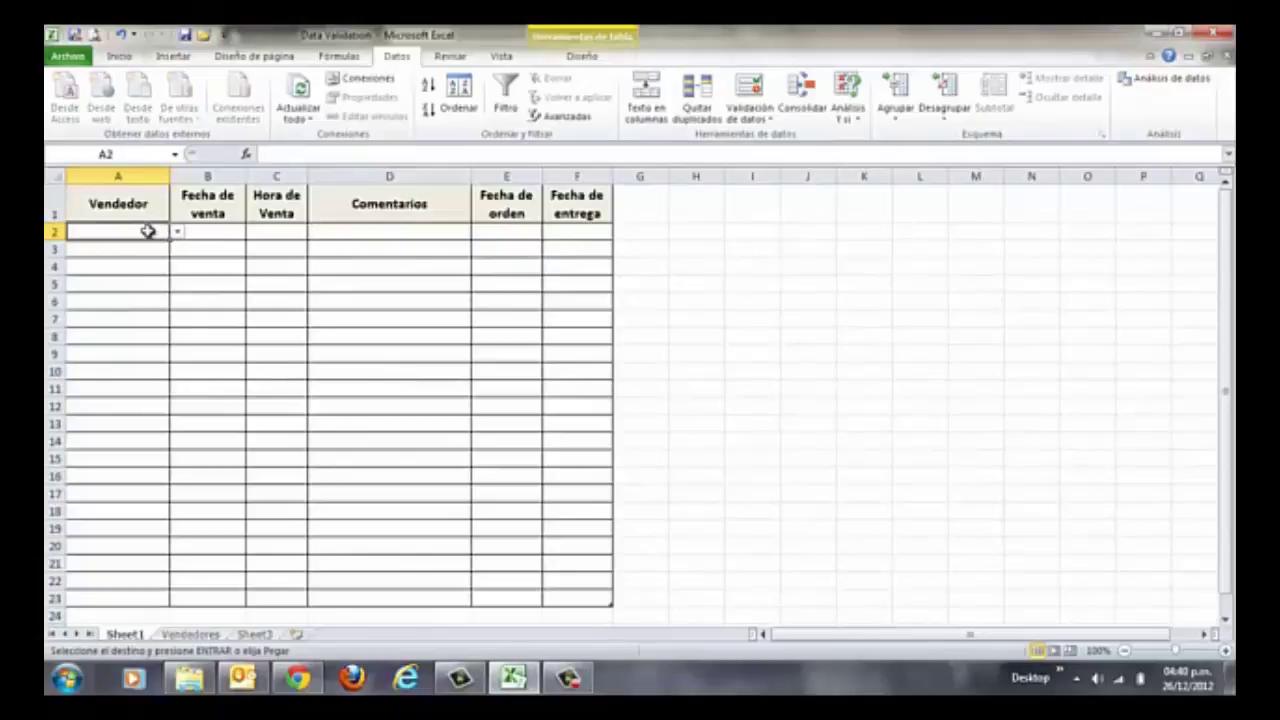
Step: Change the list validation source of Sheet1 cells A2:A23 to =Vendedores!$A$1:$A$24
left_click_drag(147, 231, 119, 595)
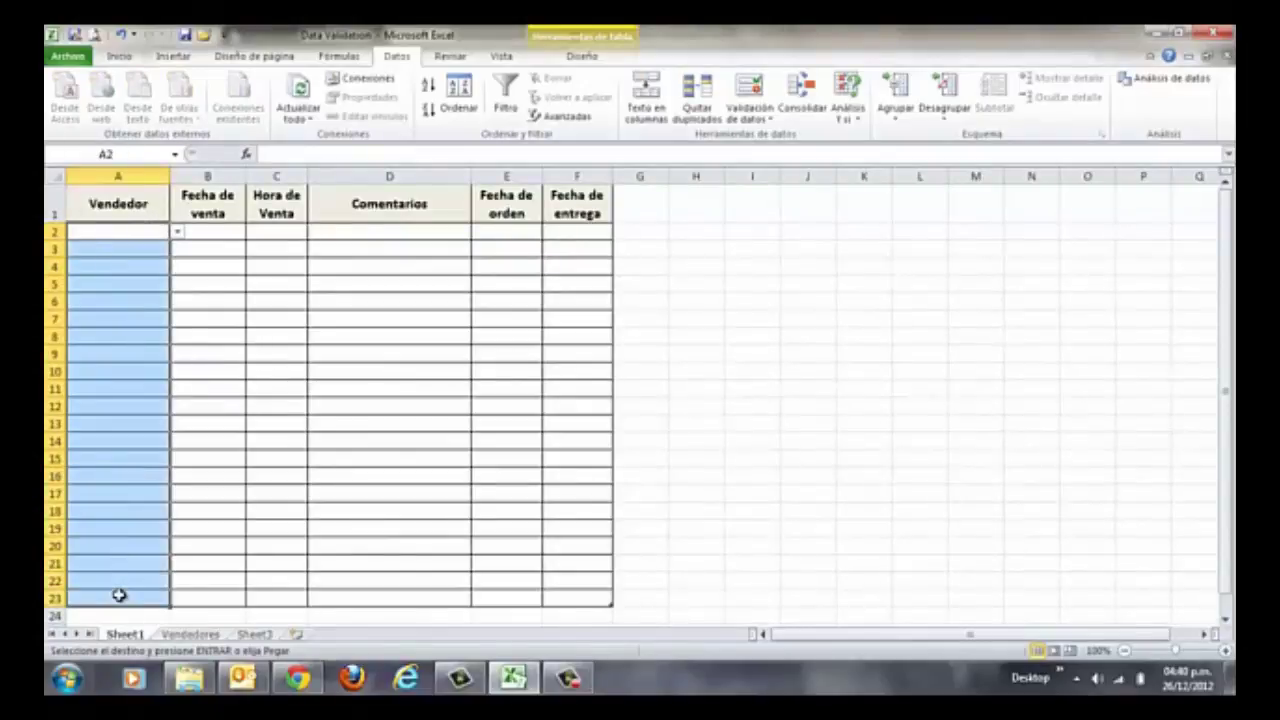
left_click(748, 90)
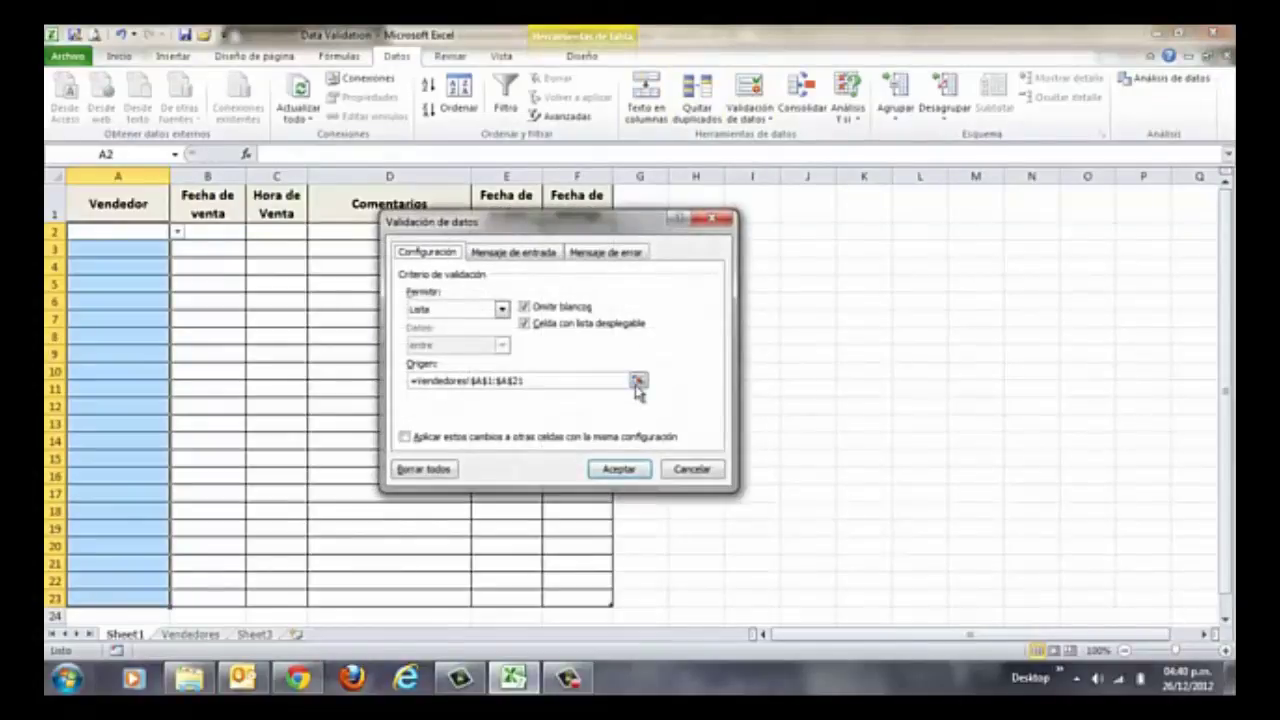
left_click(637, 382)
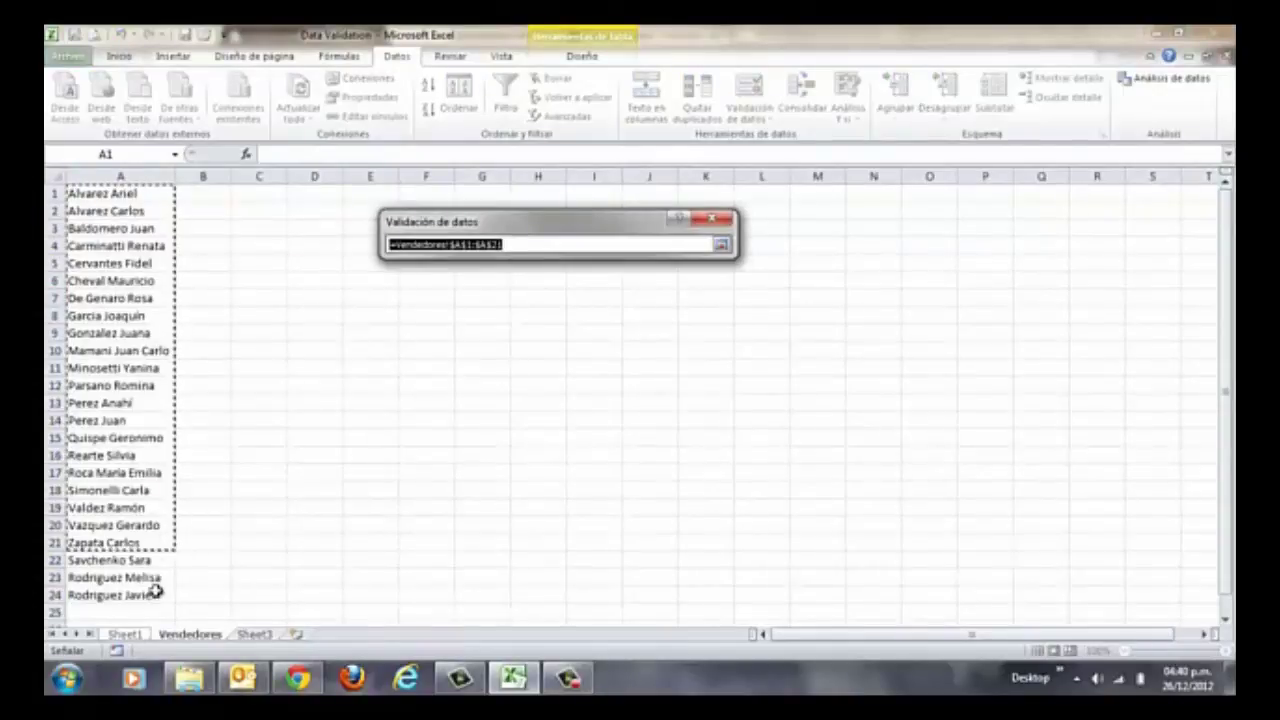
left_click_drag(157, 594, 152, 198)
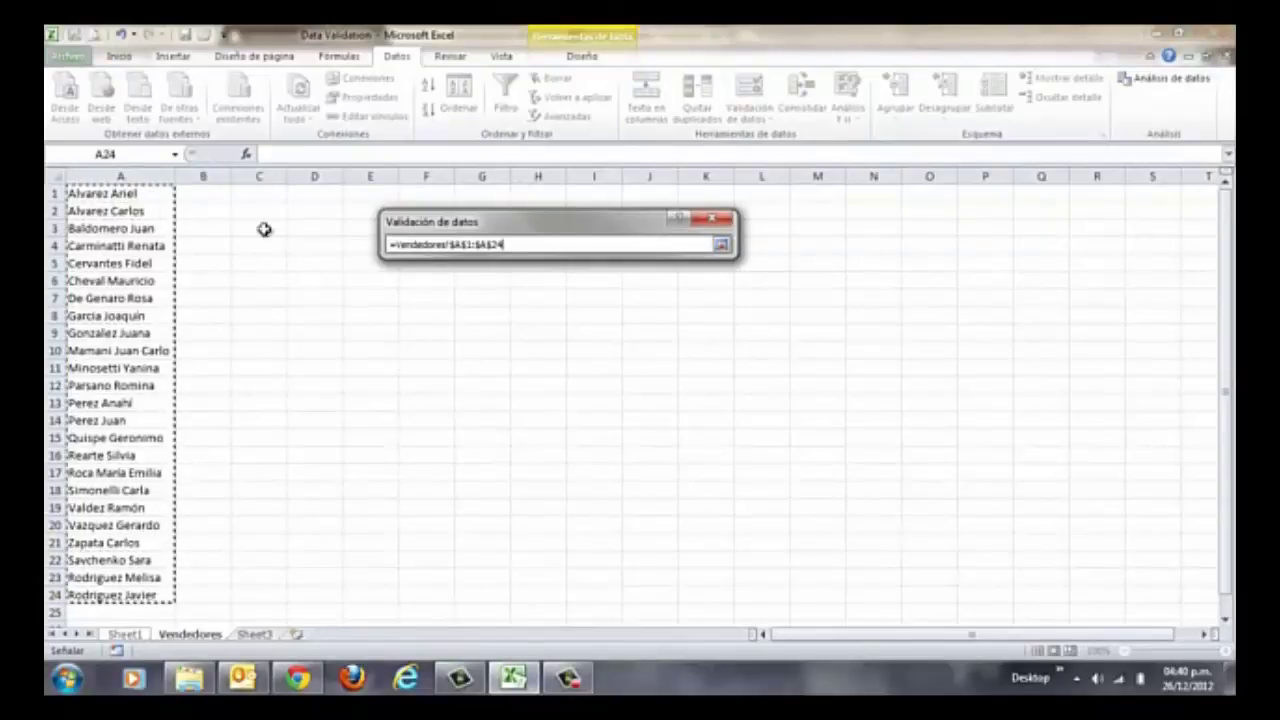
left_click(721, 244)
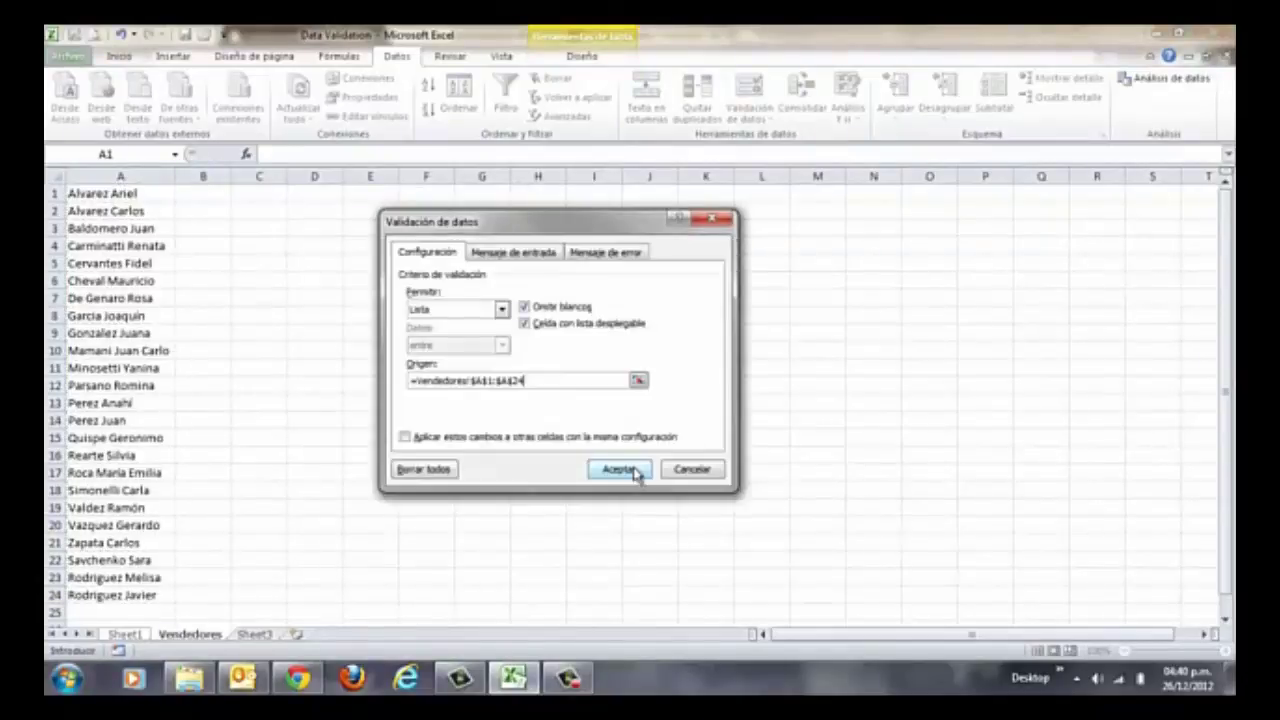
left_click(619, 470)
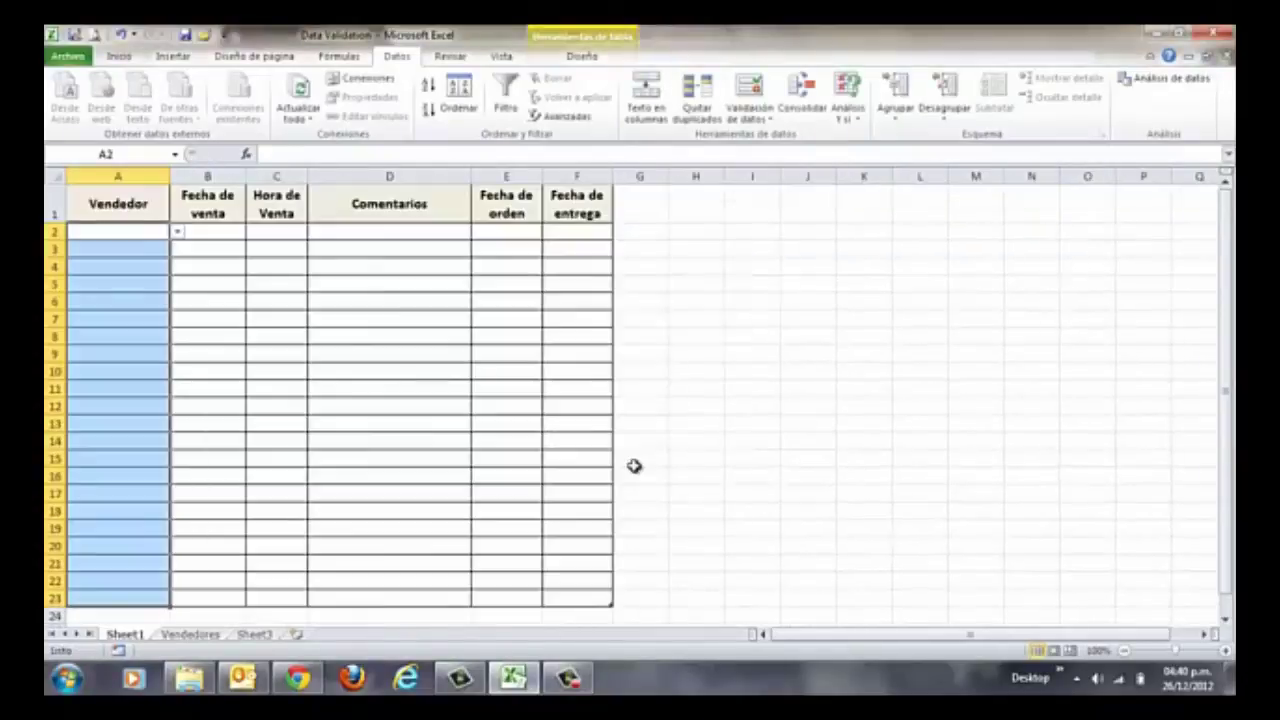
Step: Check the drop-down list of cell A2 for the three added salespeople
left_click(177, 231)
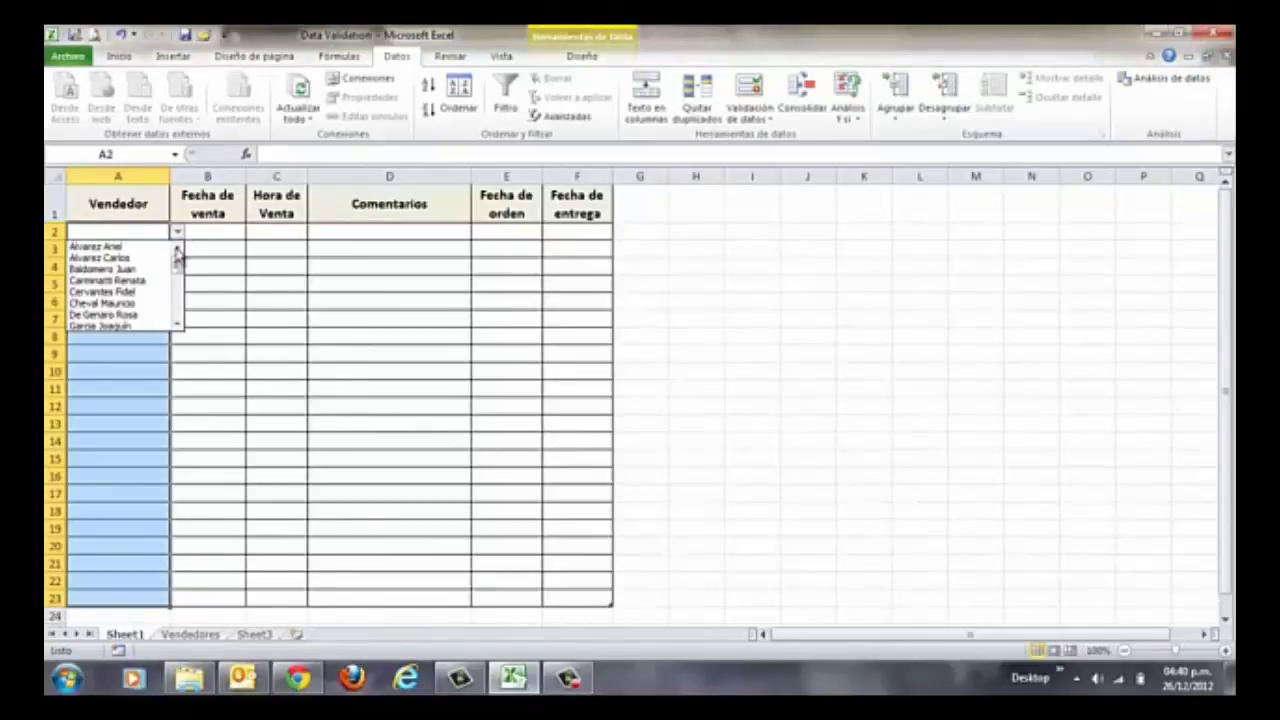
mouse_move(176, 265)
left_mouse_down()
mouse_move(182, 332)
mouse_move(183, 245)
left_mouse_up()
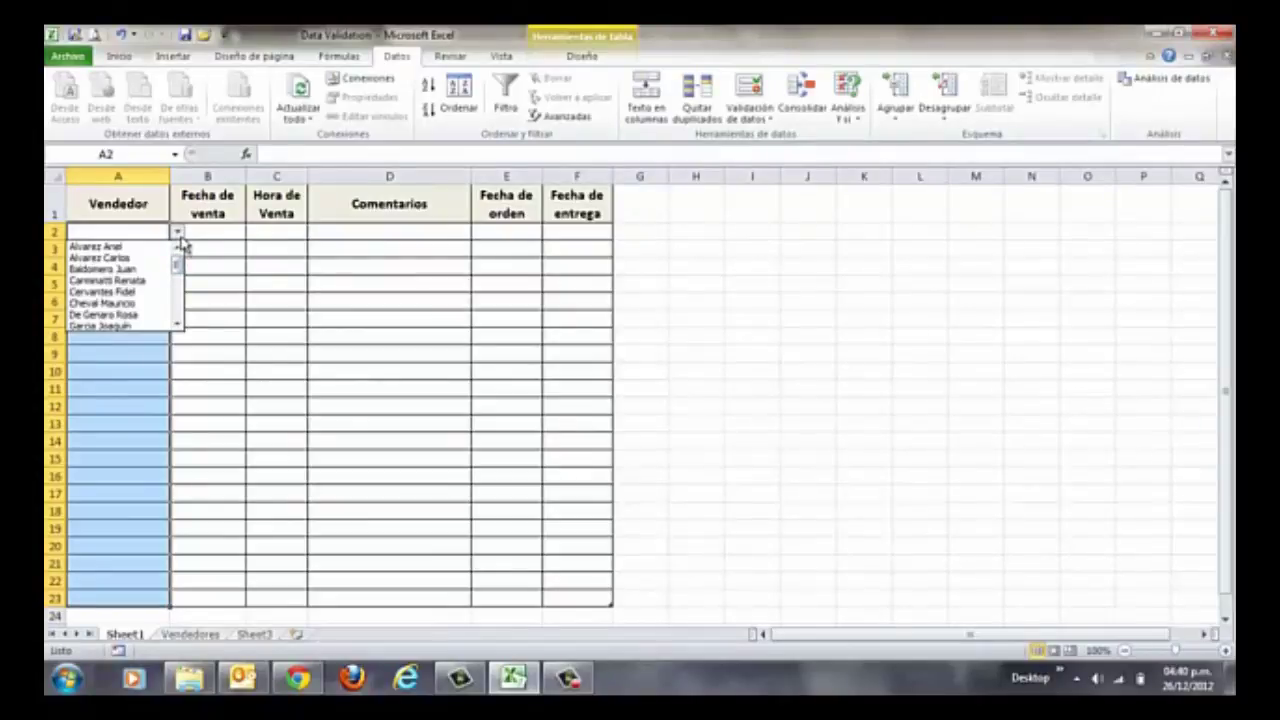
left_click(155, 227)
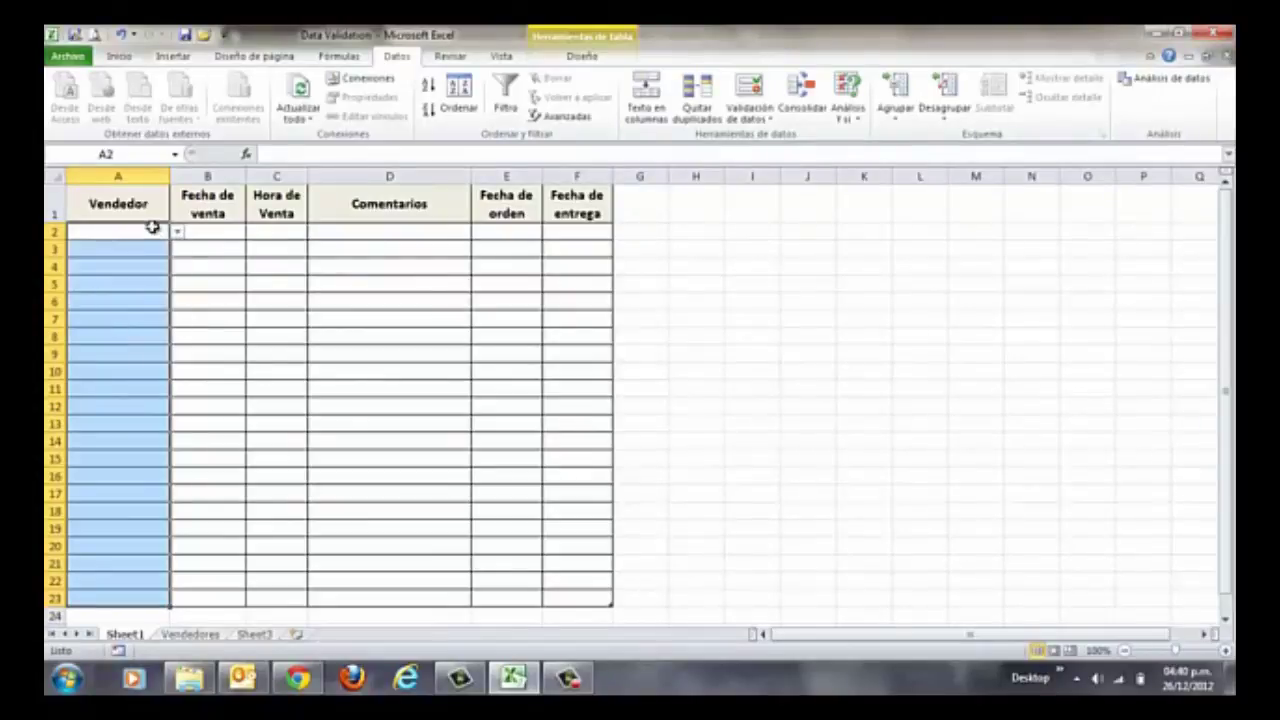
Step: Copy the two salesperson names in Sheet3 A34:A35 to the Vendedores sheet starting at A25
left_click(180, 637)
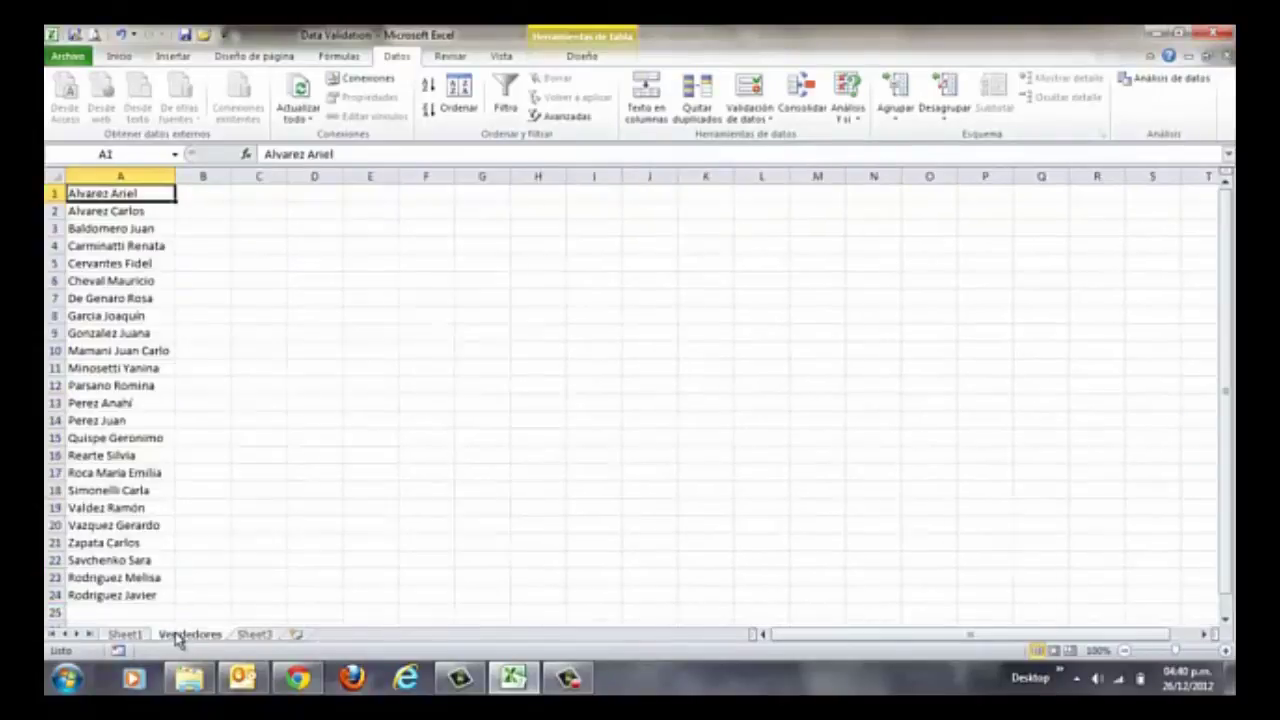
left_click(266, 638)
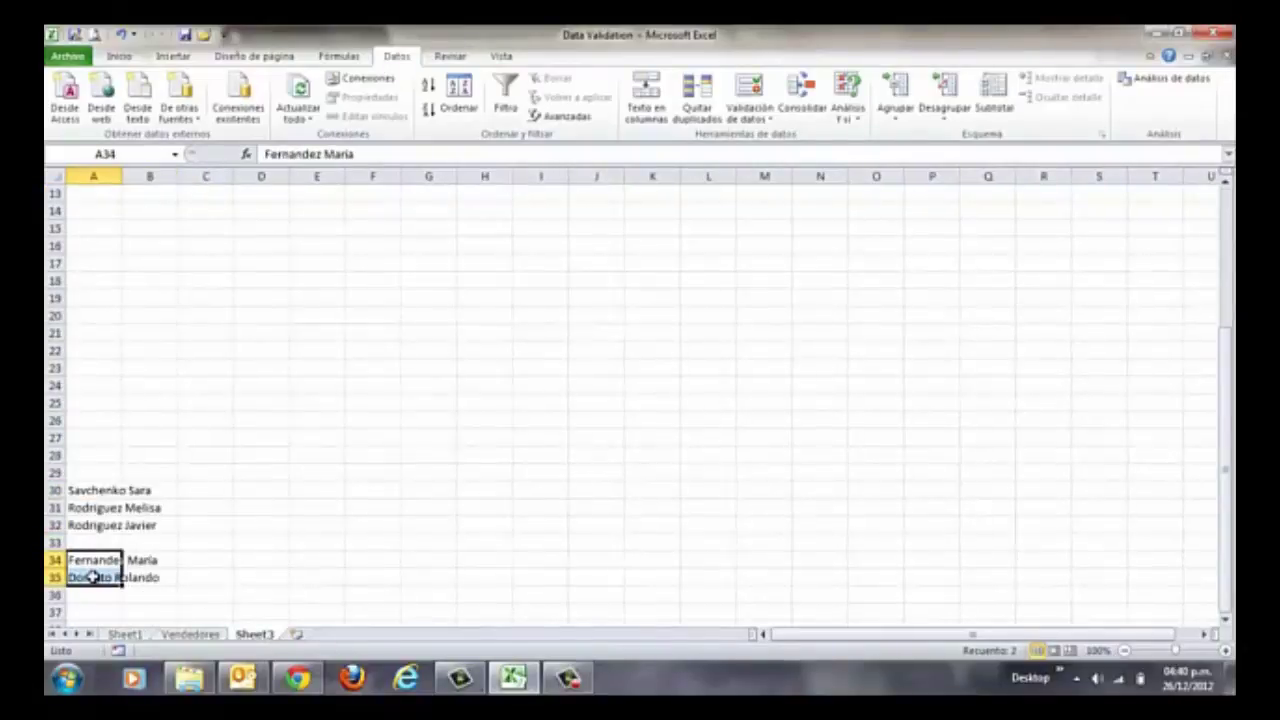
key("ctrl+c")
left_click(182, 634)
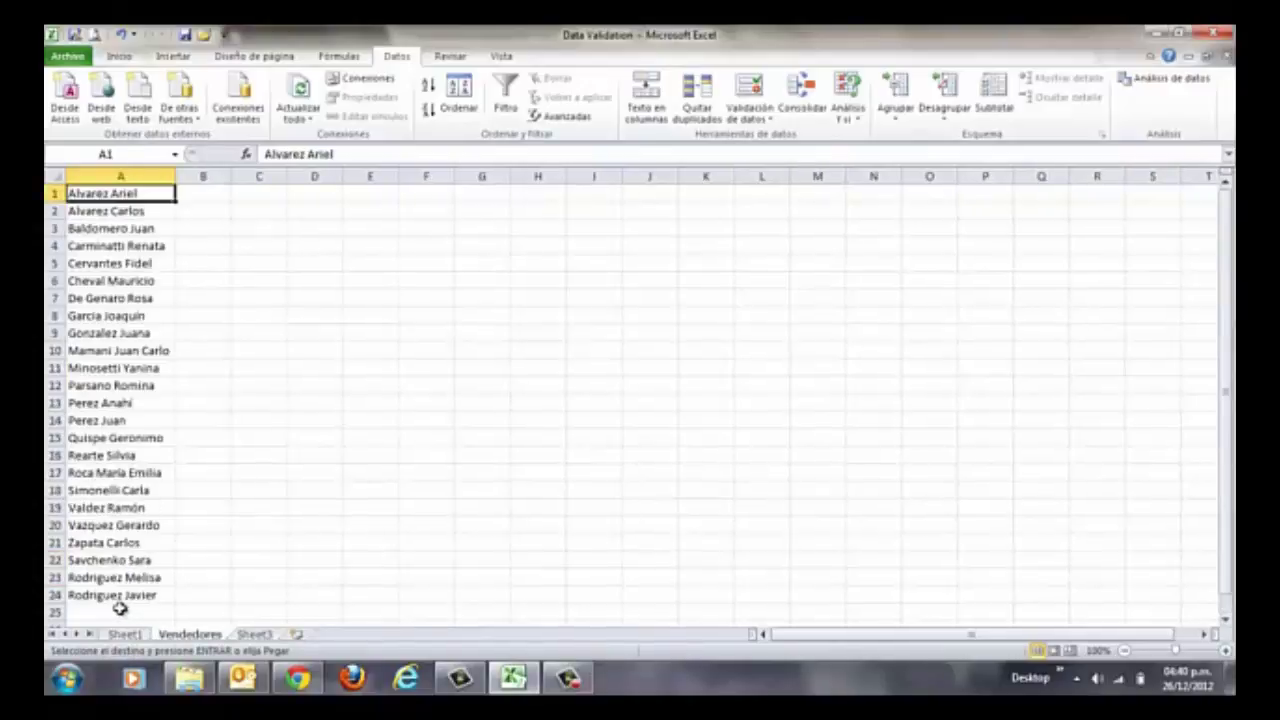
left_click(117, 609)
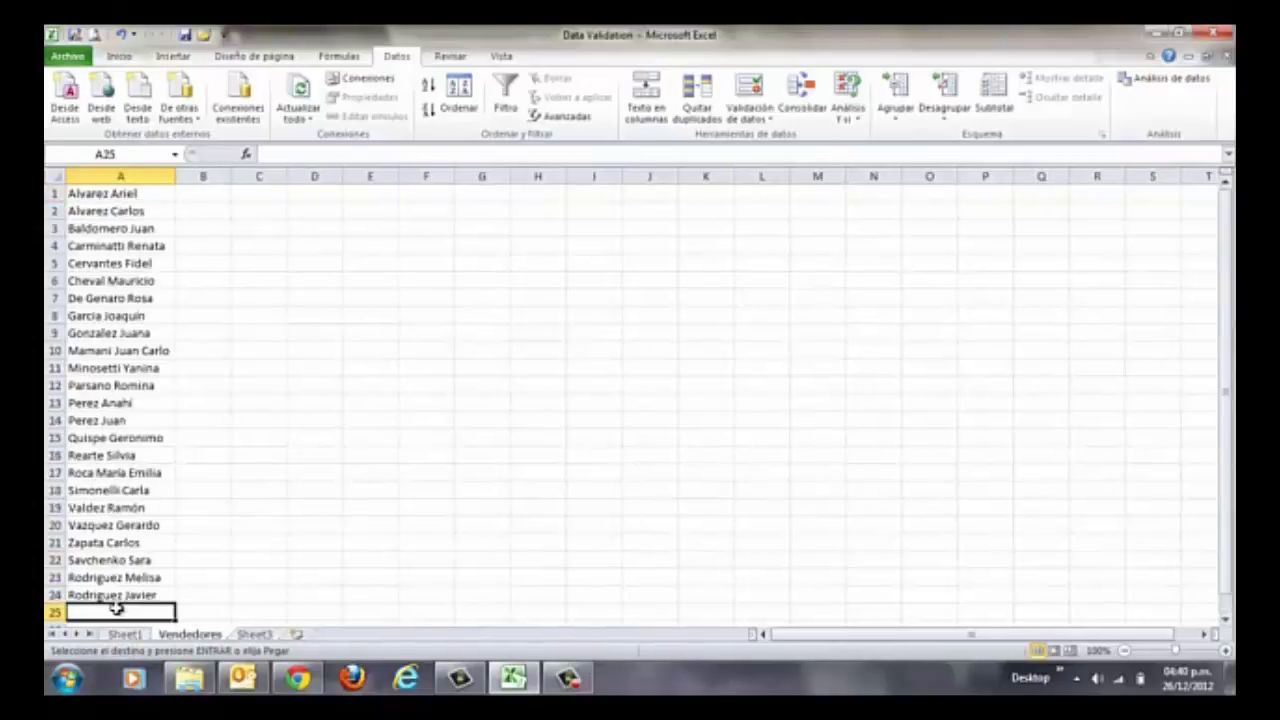
key("ctrl+v")
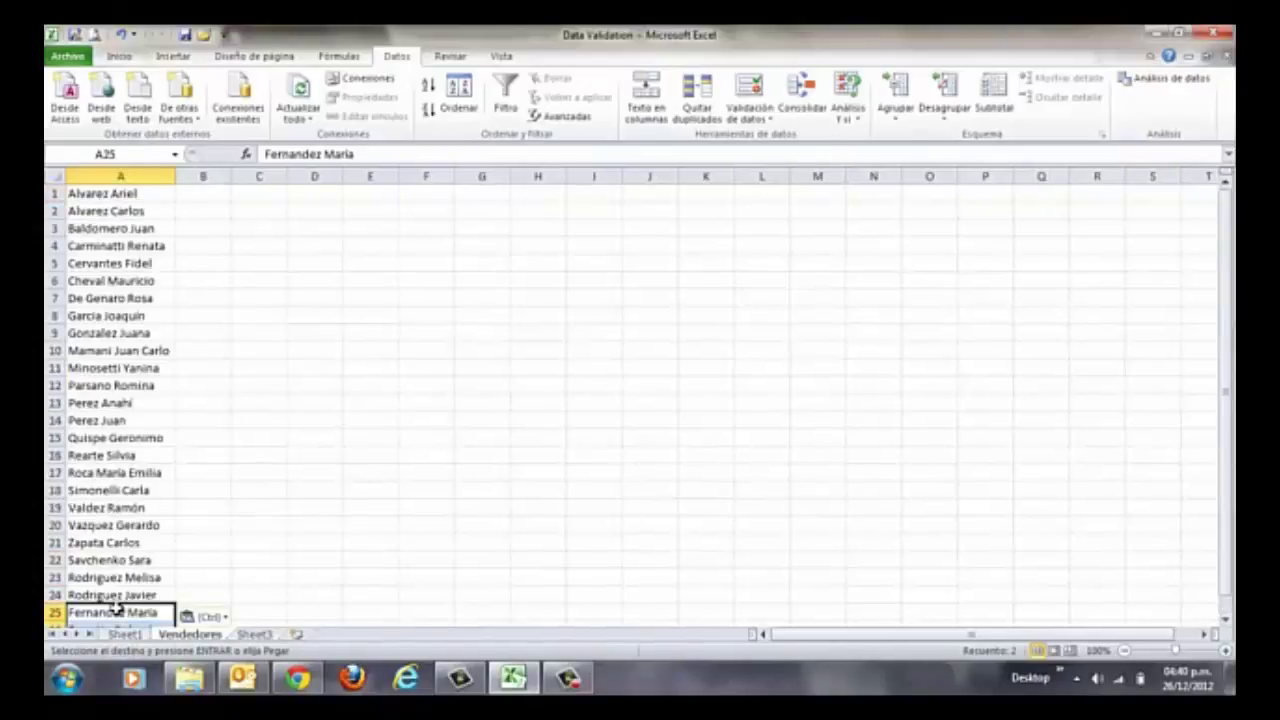
left_click(110, 194)
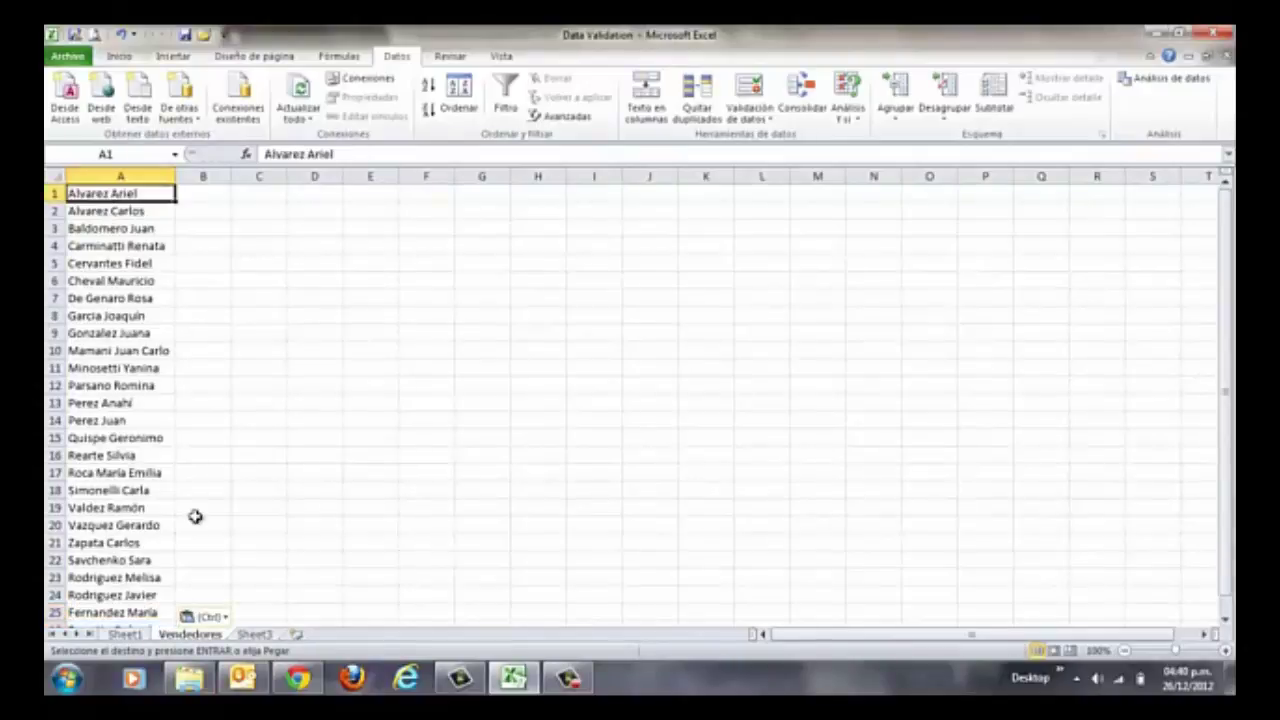
Step: Check whether the drop-down list of Sheet1 cell A2 includes the two newly pasted names
left_click(124, 634)
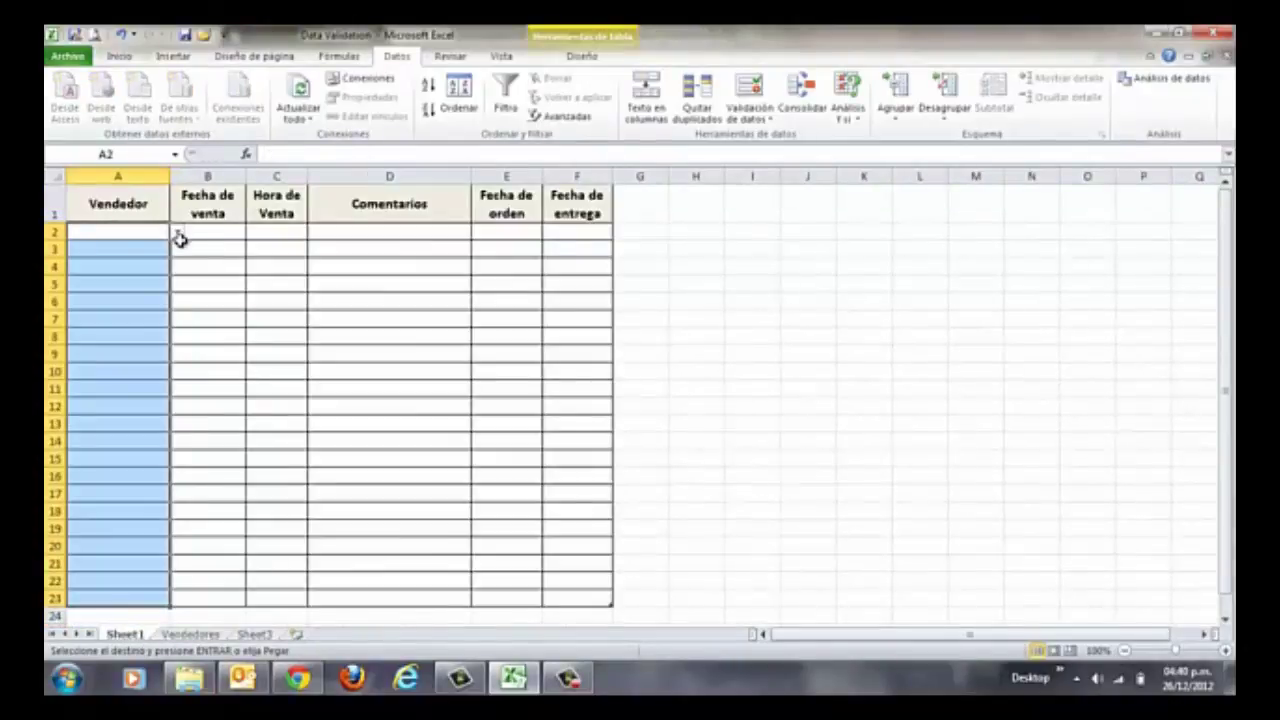
left_click(178, 233)
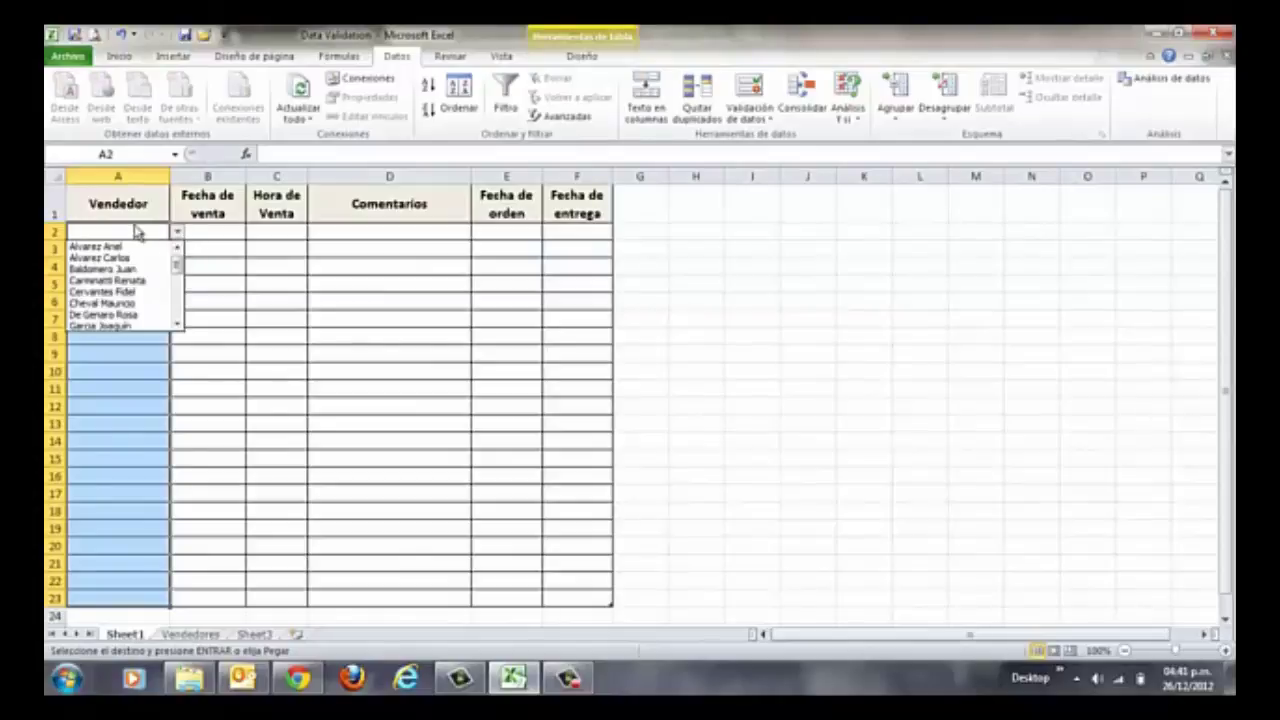
left_click(134, 231)
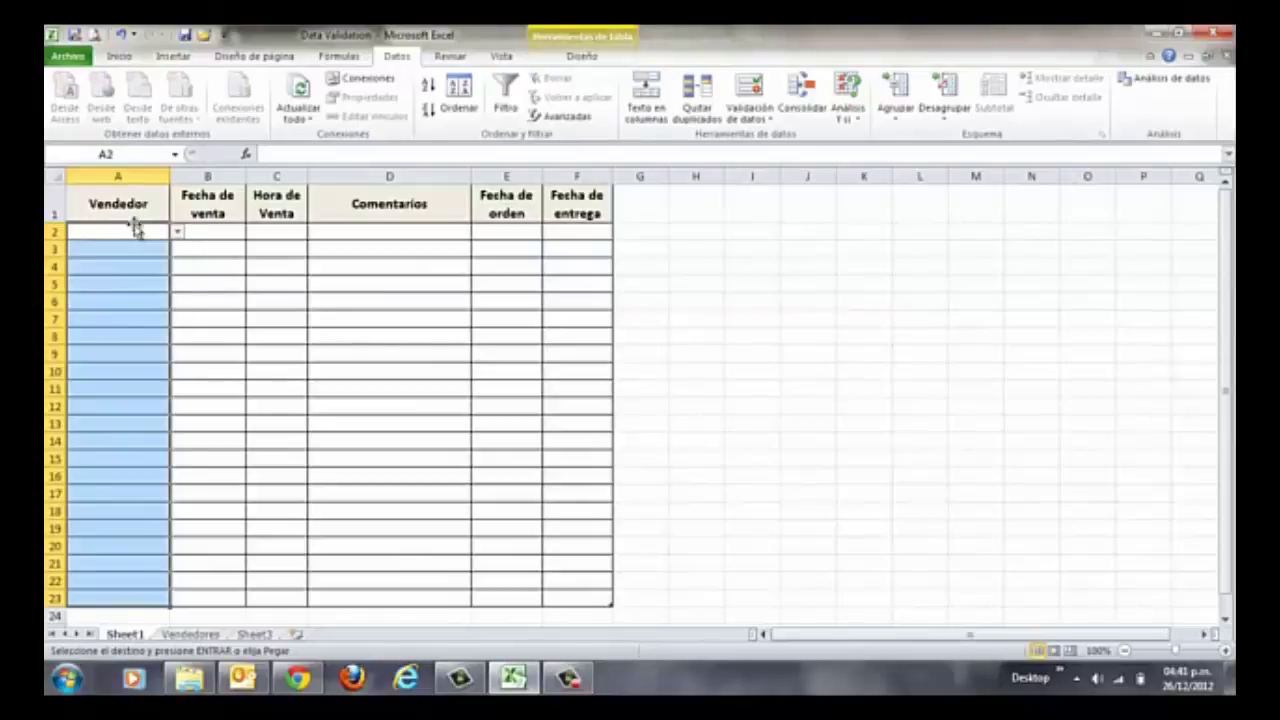
Step: Select the full list of salesperson names in A1:A26 on the Vendedores sheet
left_click(187, 635)
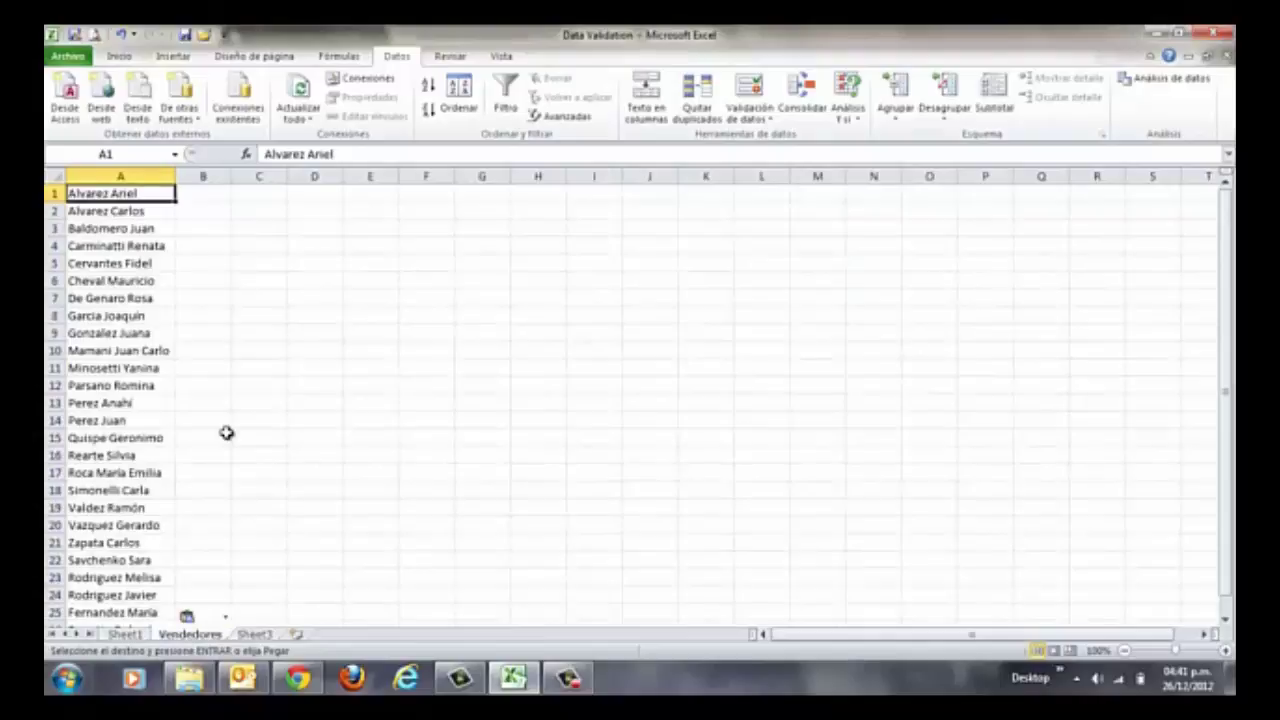
left_click_drag(150, 194, 150, 525)
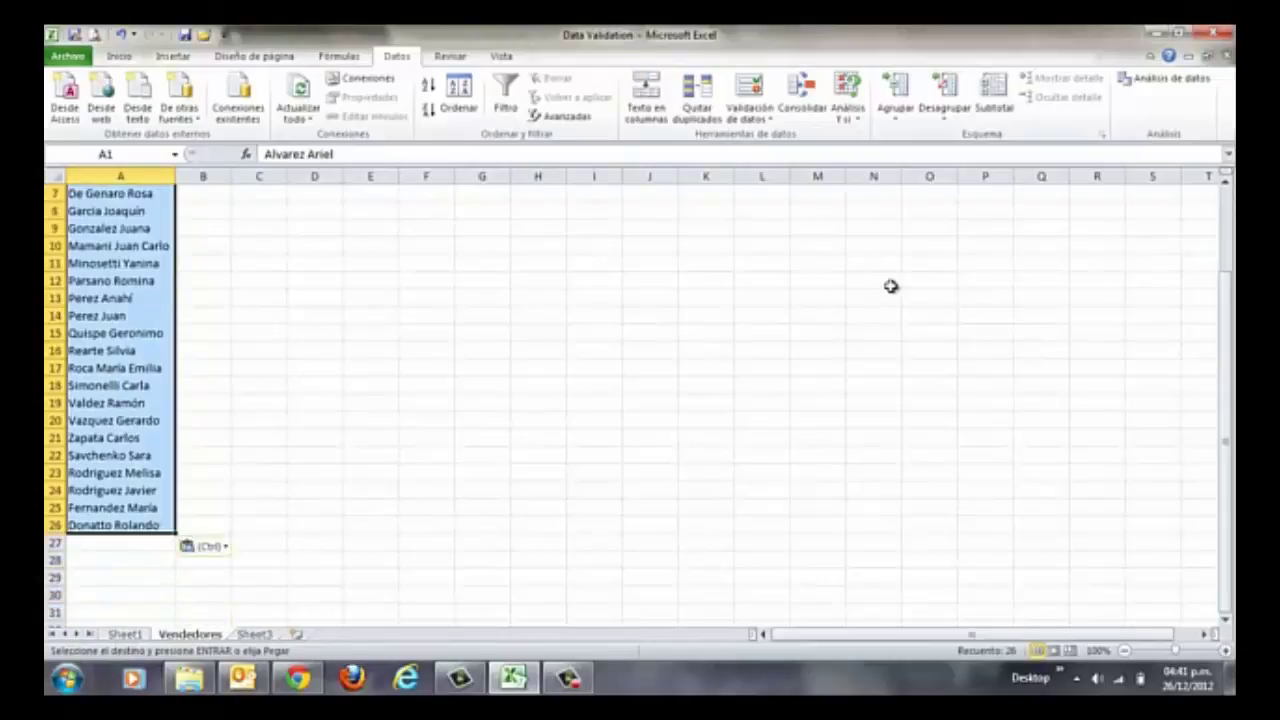
left_click(1226, 226)
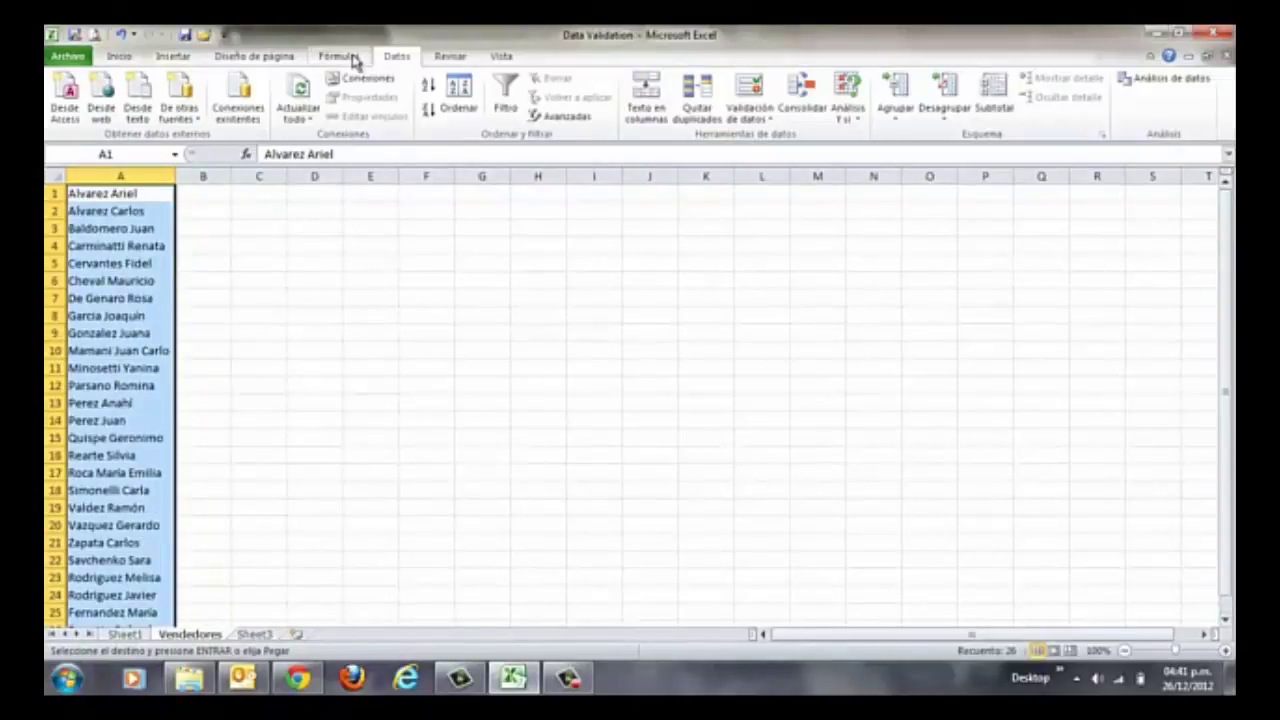
left_click(339, 56)
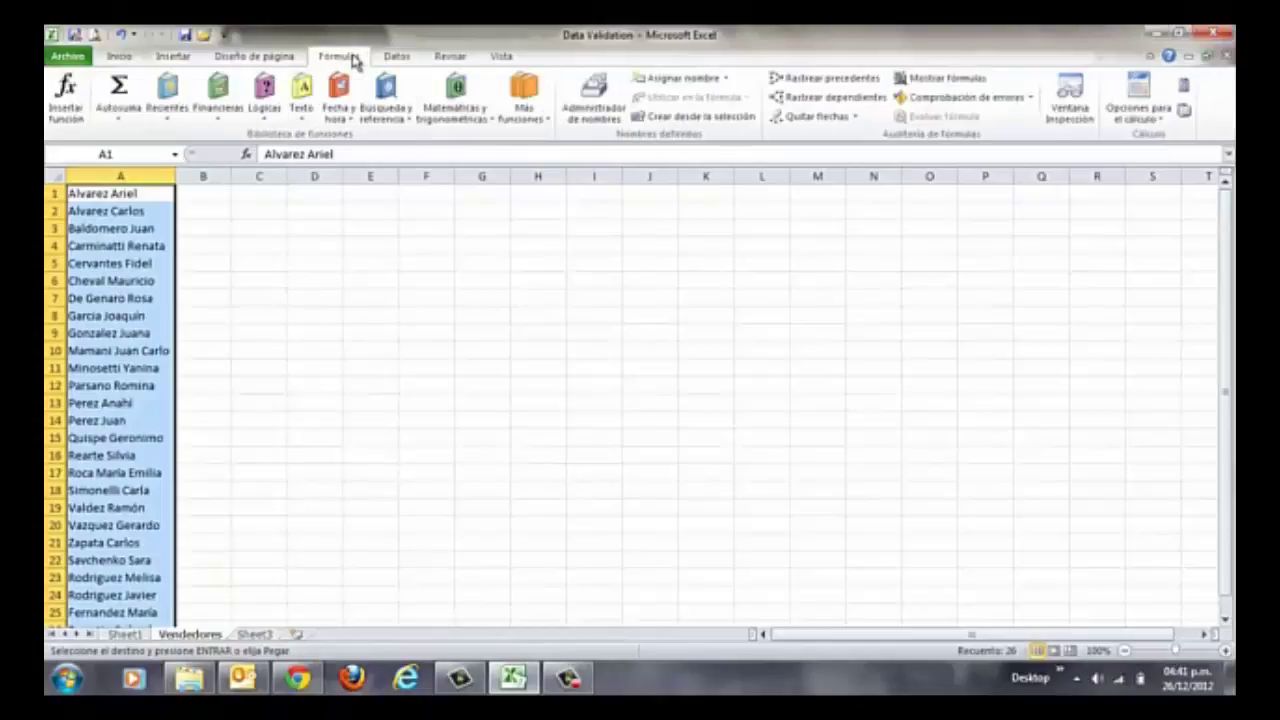
left_click(612, 106)
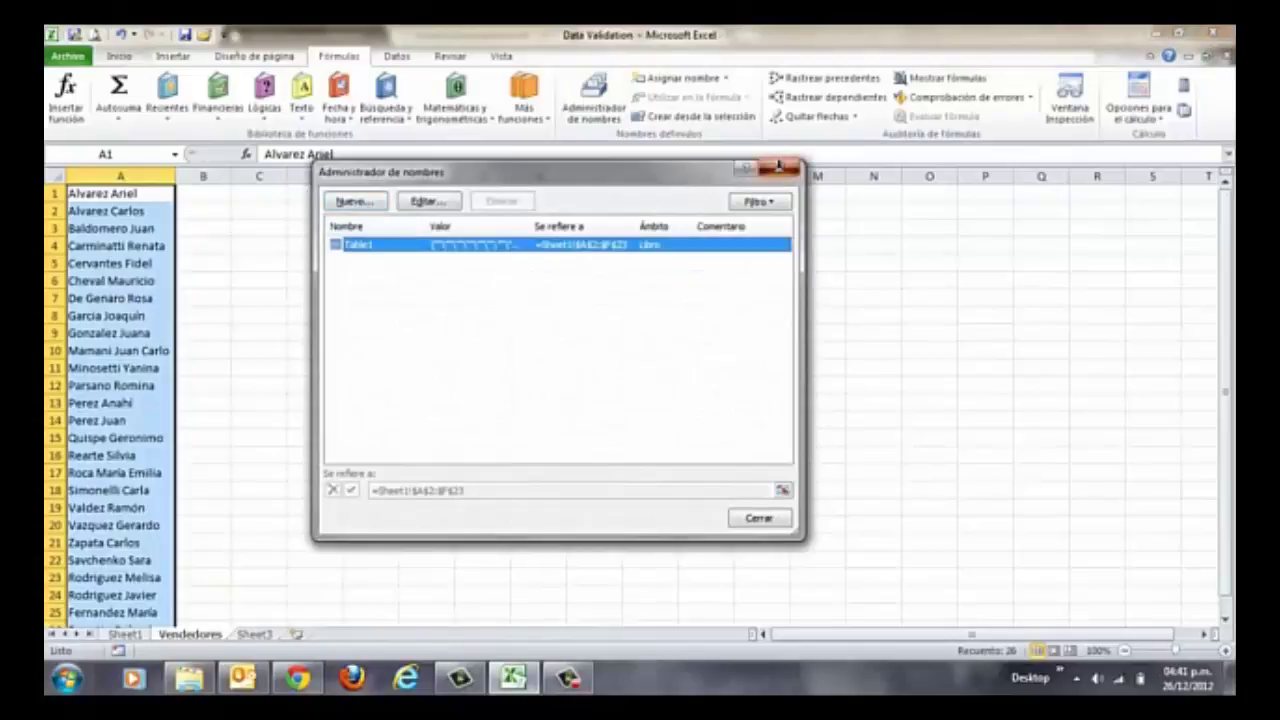
left_click(779, 166)
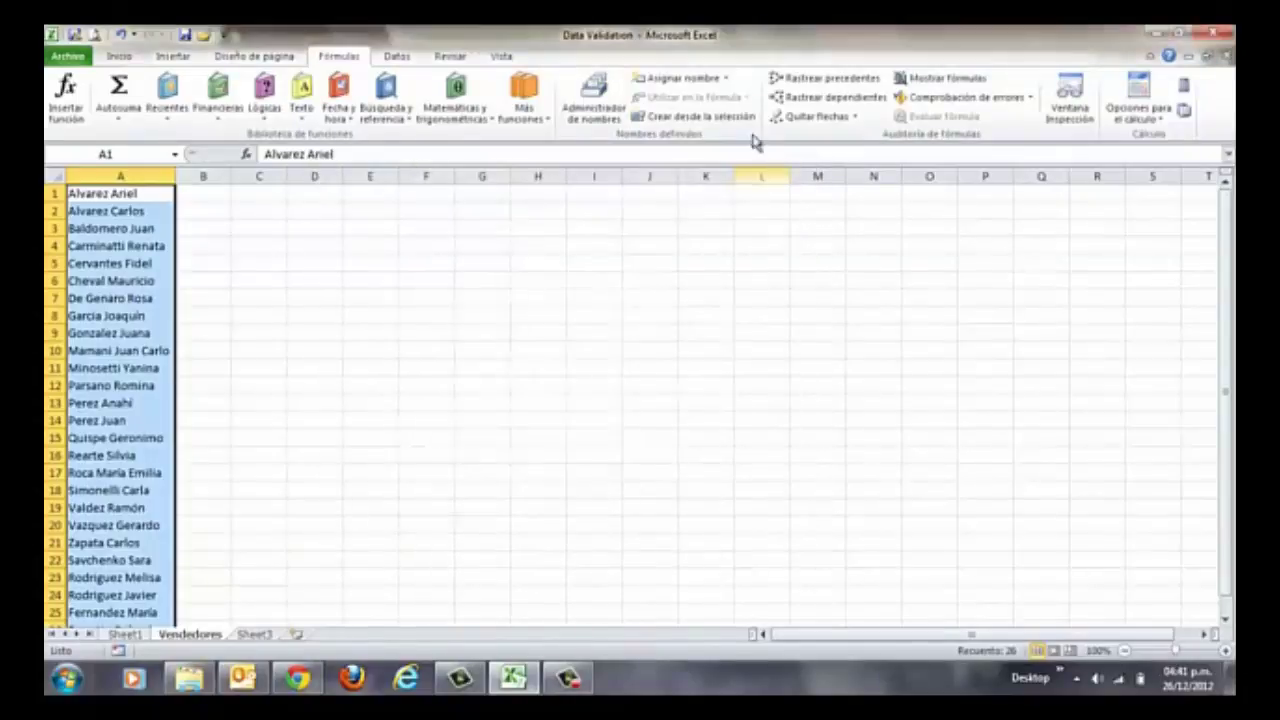
left_click(706, 80)
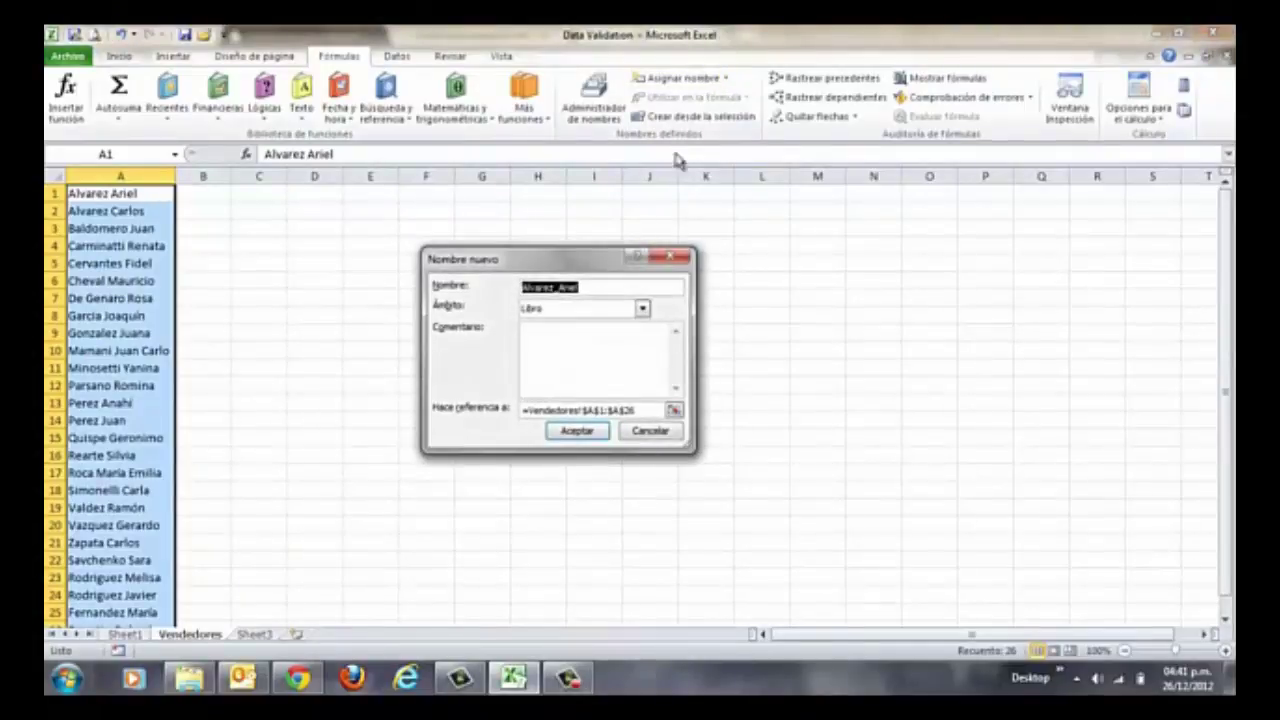
left_click(652, 430)
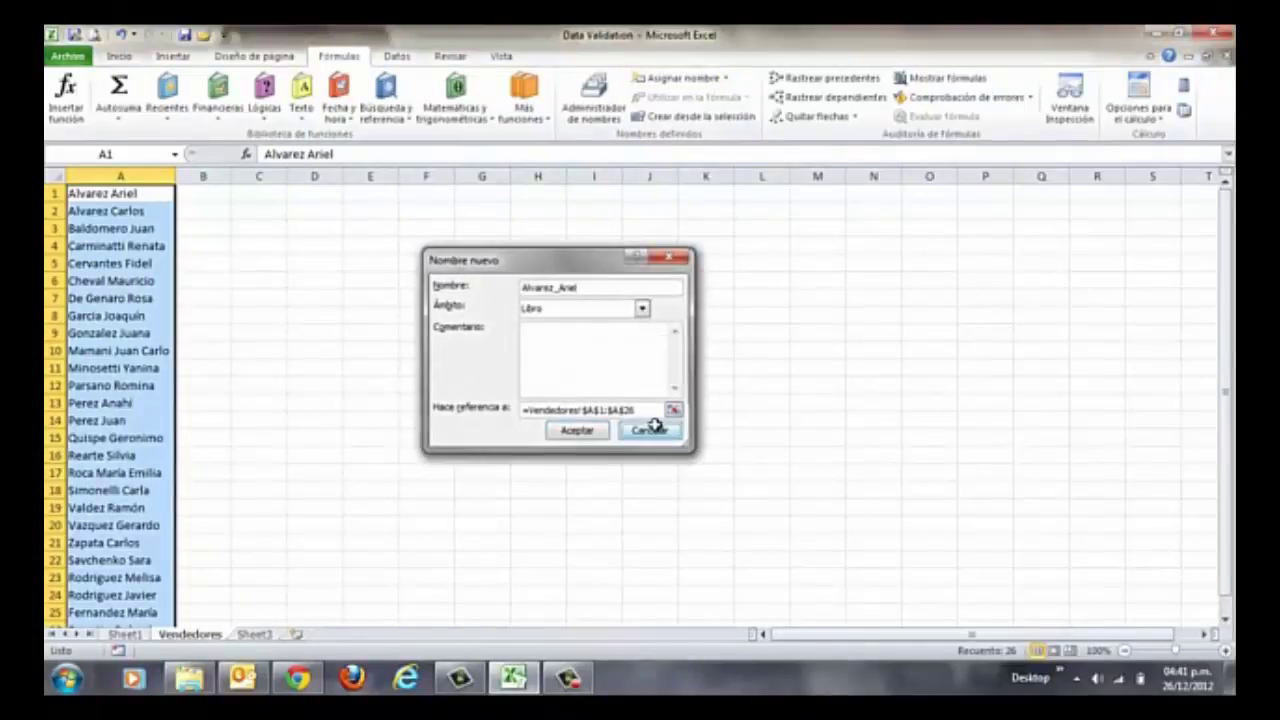
Step: Name the selected range A1:A26 Vendedores and review the cells it covers
left_click(120, 156)
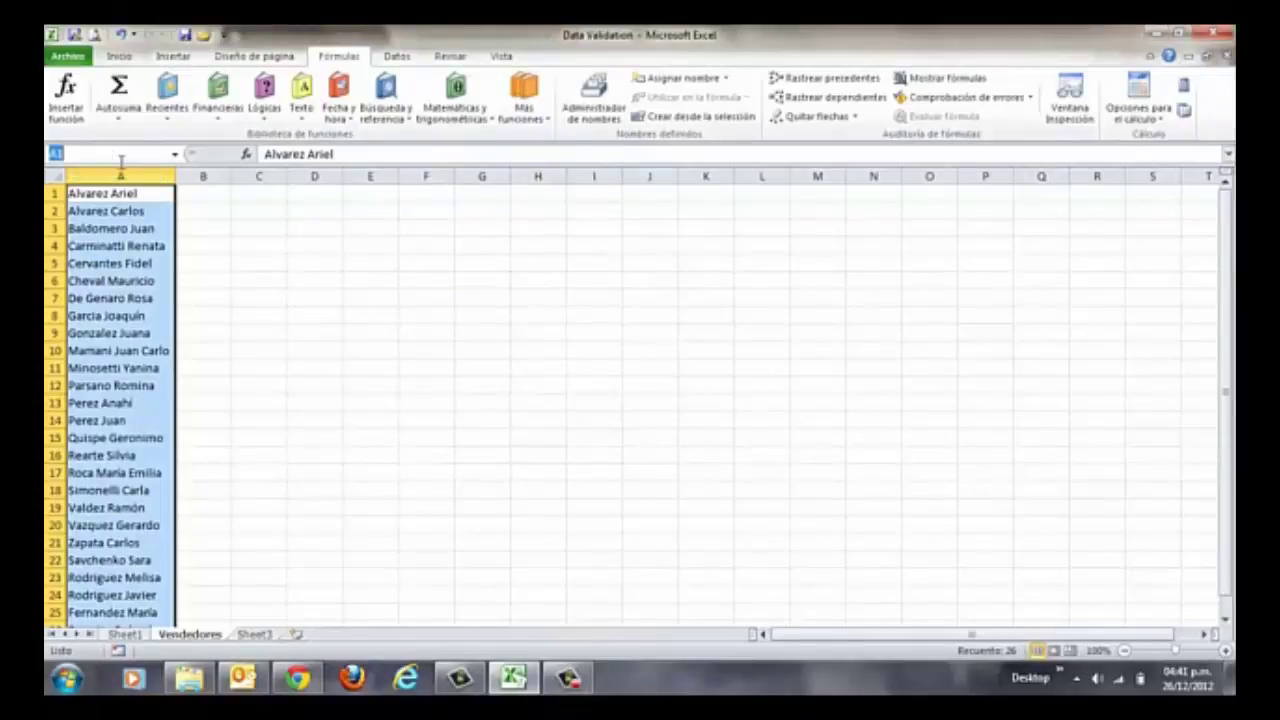
type("Vendedores")
key("Return")
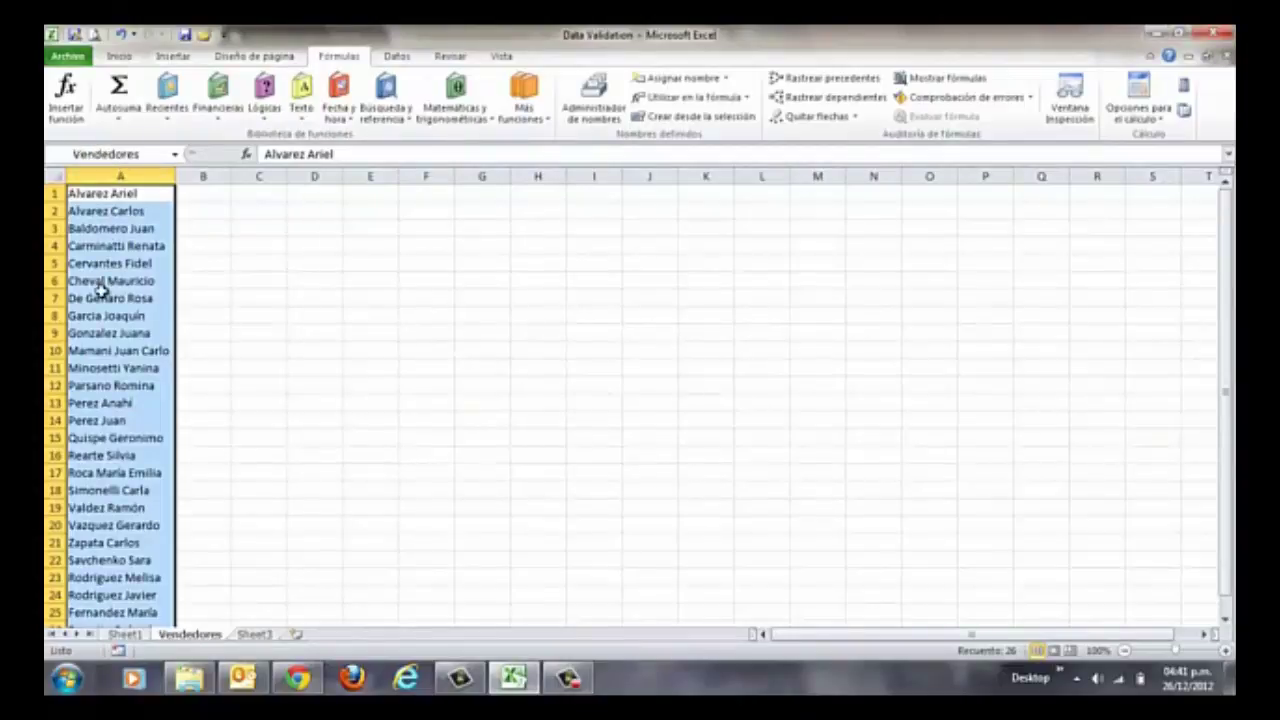
scroll(103, 289, "down", 5)
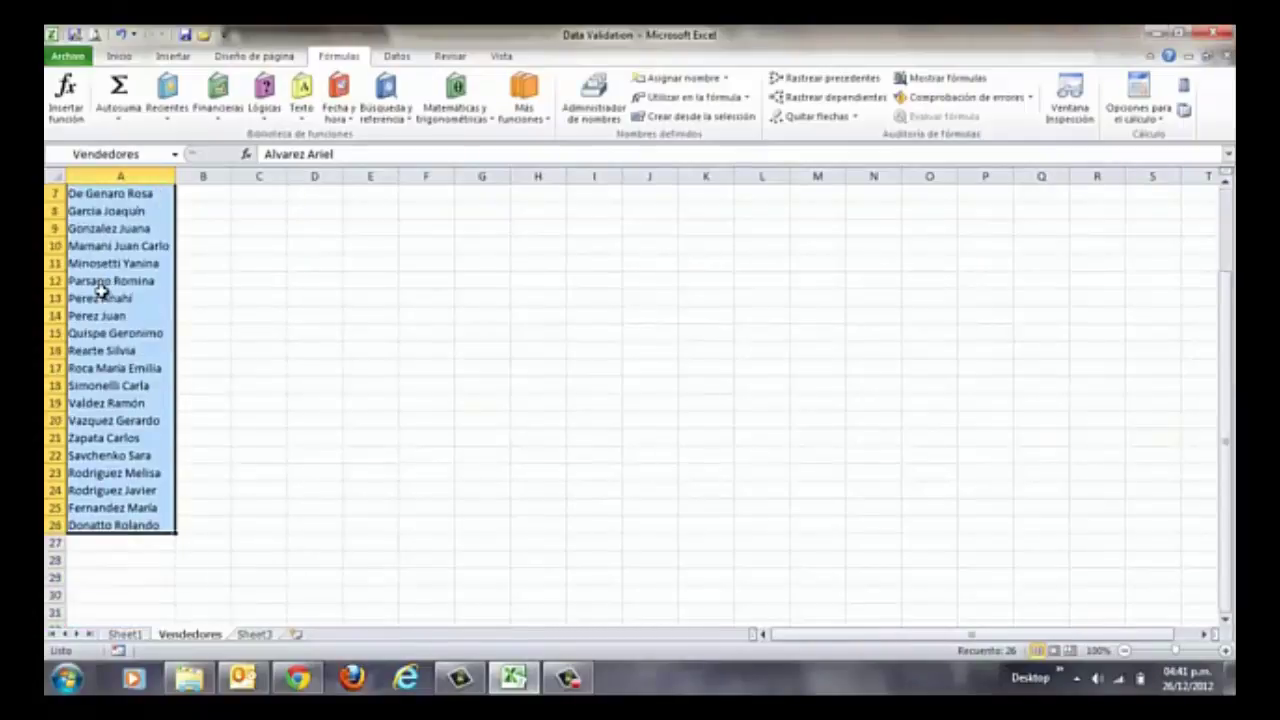
scroll(100, 297, "up", 5)
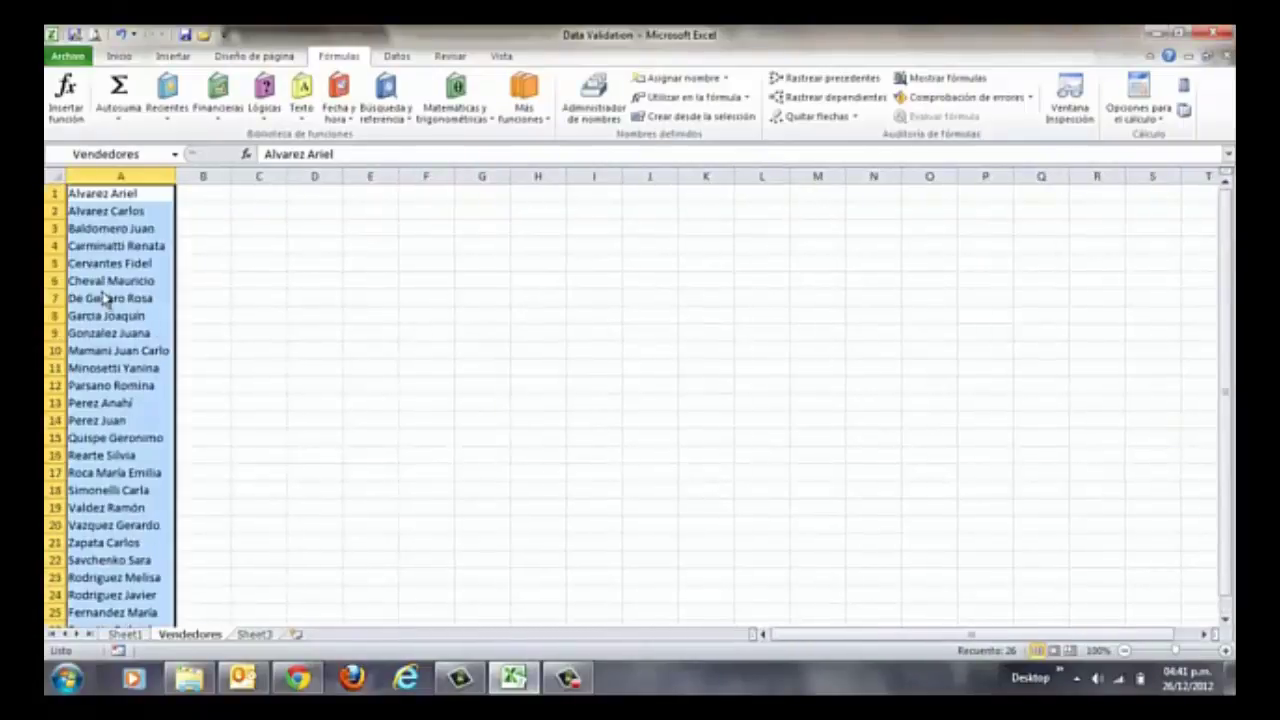
Step: Change the list validation source of the Vendedor cells on Sheet1 to the named range =Vendedores
left_click(124, 635)
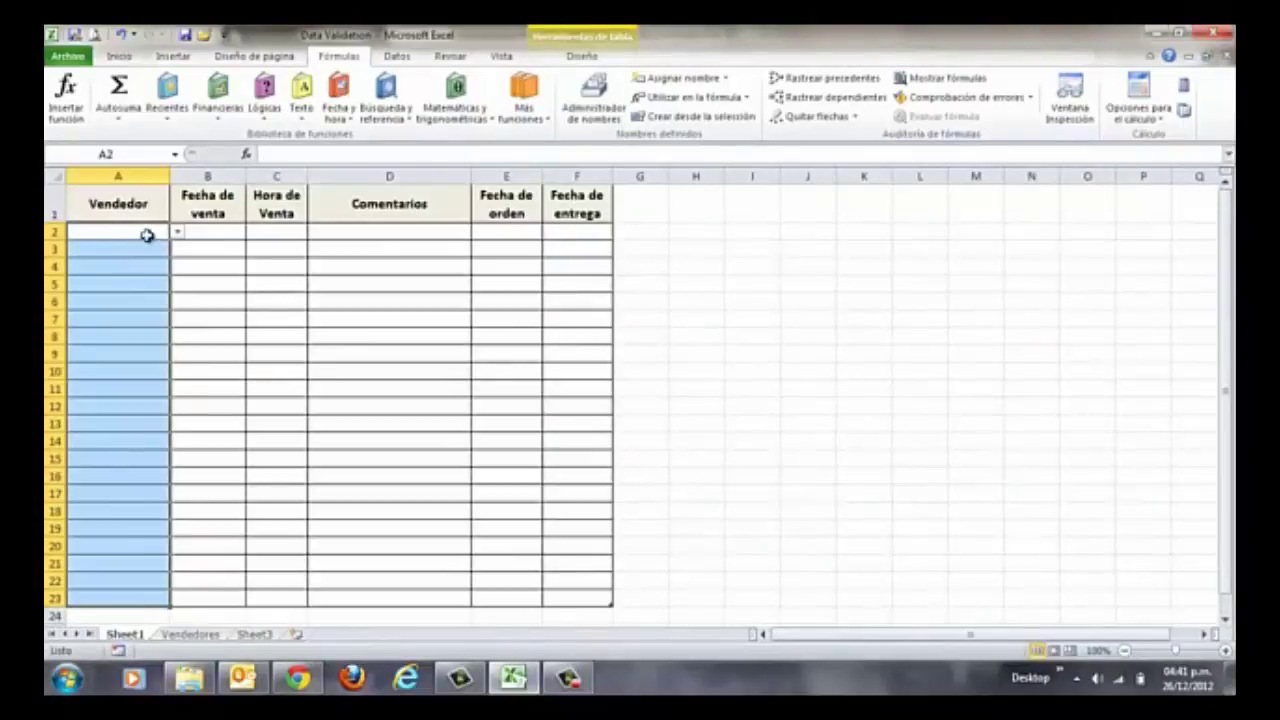
left_click(397, 57)
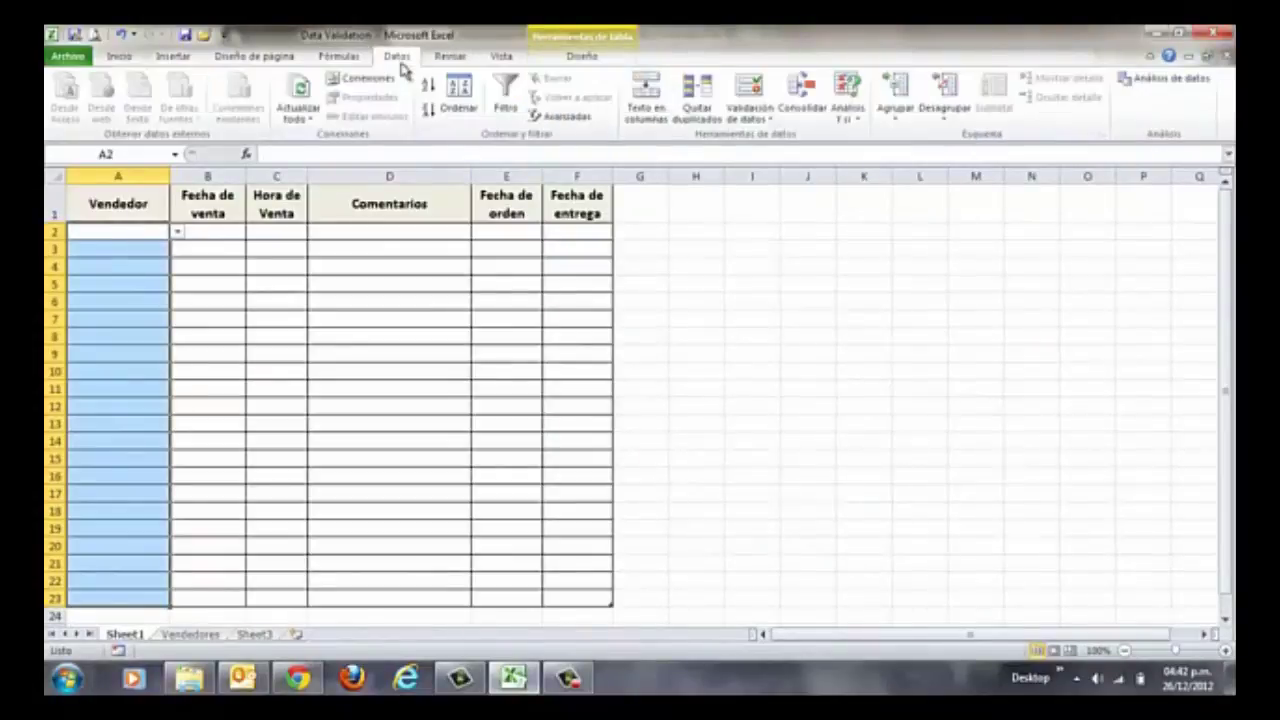
left_click(748, 92)
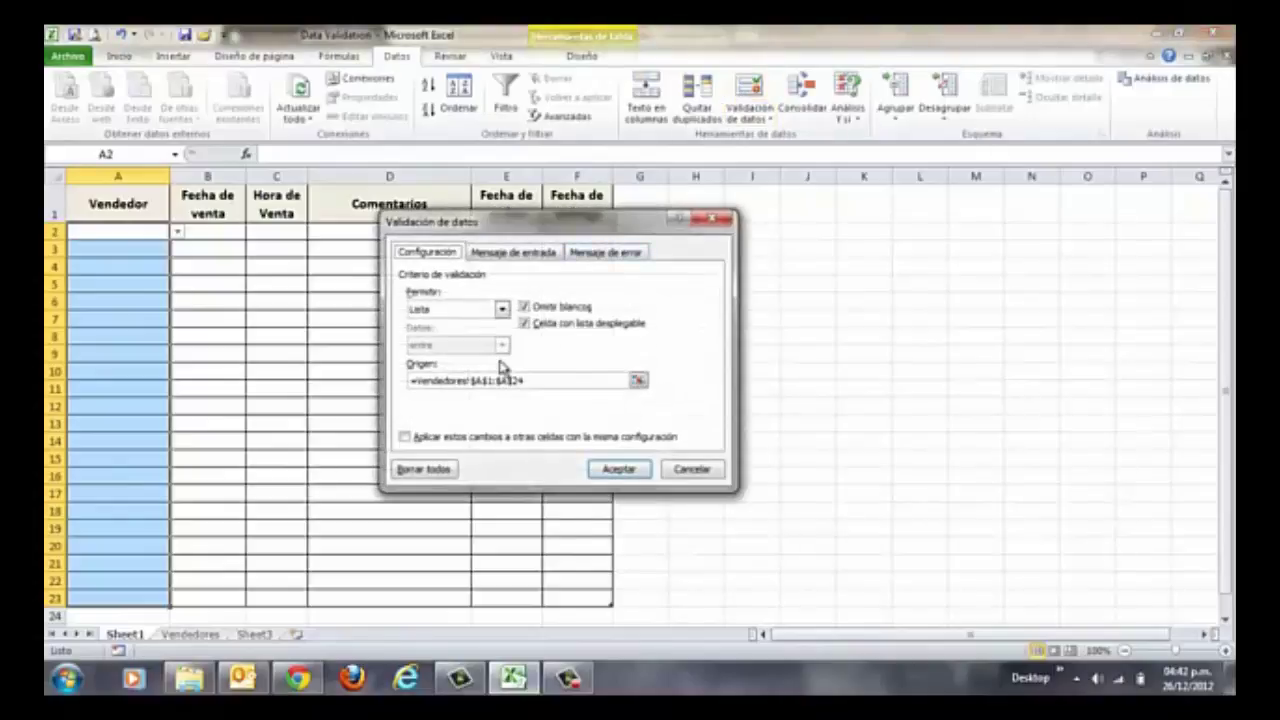
left_click(539, 381)
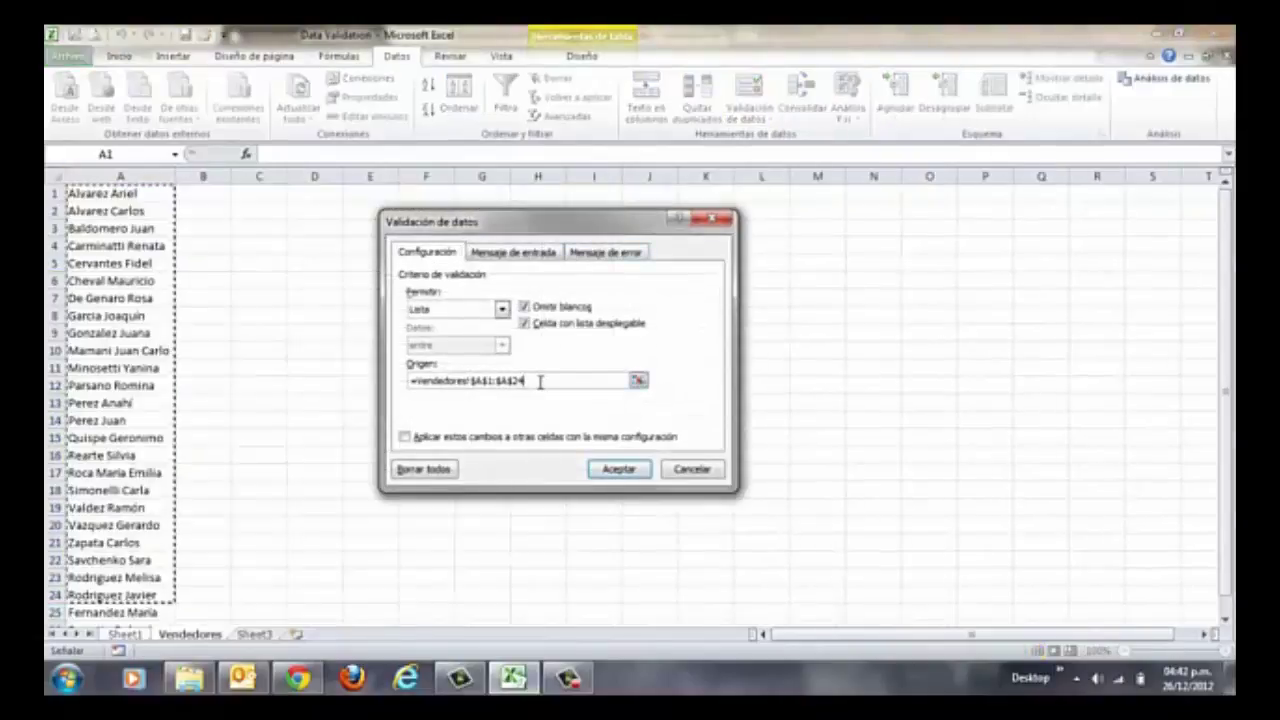
key("BackSpace")
key("BackSpace")
key("BackSpace")
key("BackSpace")
key("BackSpace")
key("BackSpace")
key("BackSpace")
key("BackSpace")
key("BackSpace")
key("BackSpace")
key("BackSpace")
key("BackSpace")
key("BackSpace")
key("BackSpace")
key("BackSpace")
key("BackSpace")
key("BackSpace")
key("BackSpace")
key("BackSpace")
key("BackSpace")
key("BackSpace")
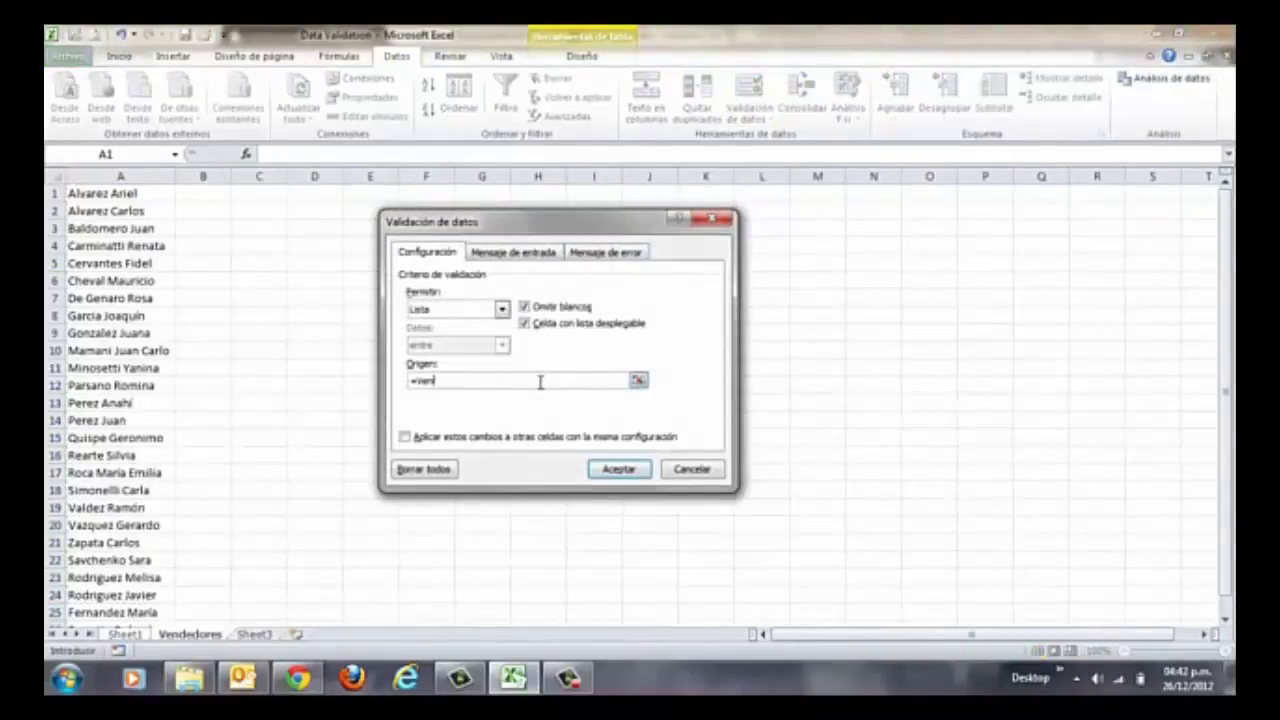
type("=Vendedores")
left_click(617, 468)
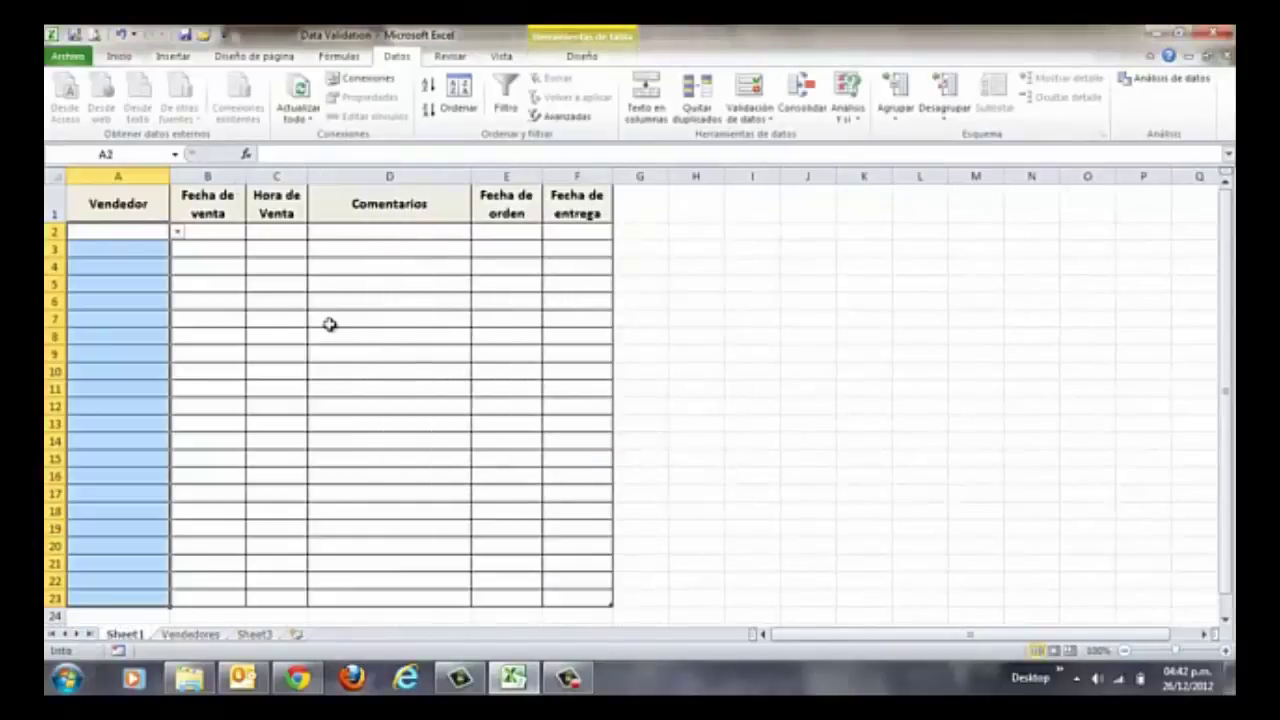
Step: Check whether the drop-down list of Sheet1 cell A2 includes the salespeople added at the end of the range
left_click(176, 235)
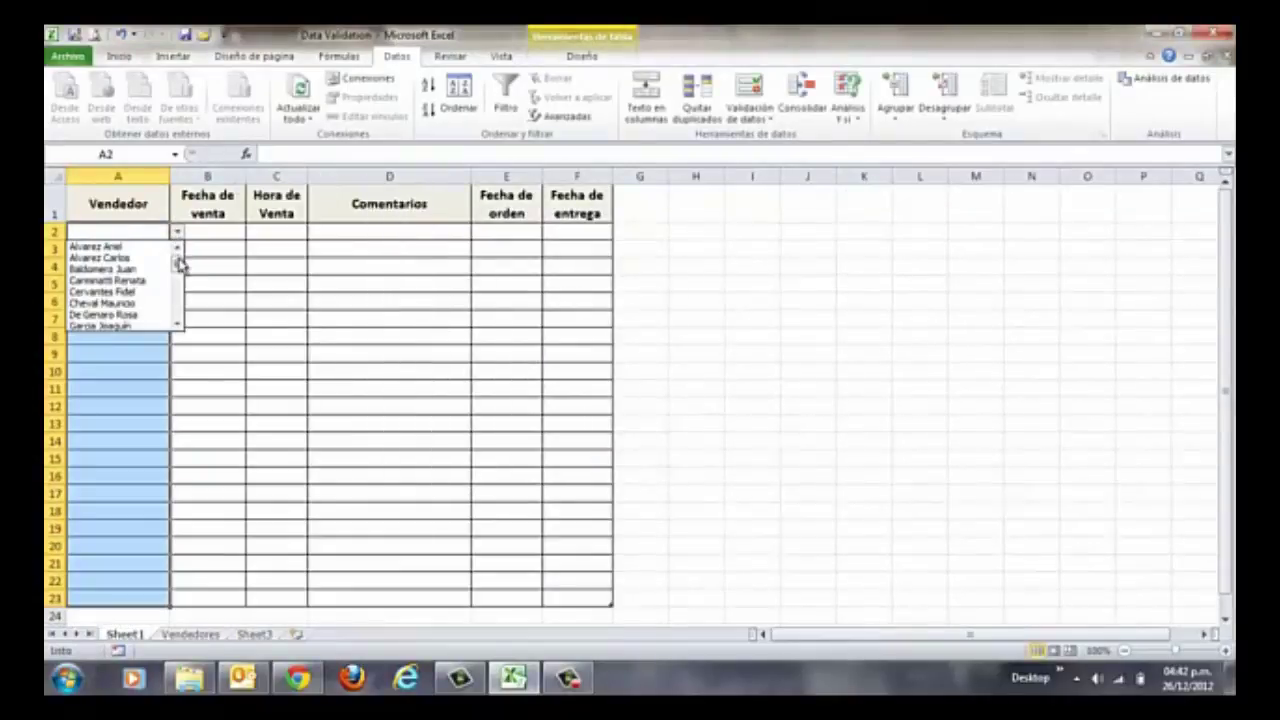
left_click_drag(177, 263, 177, 309)
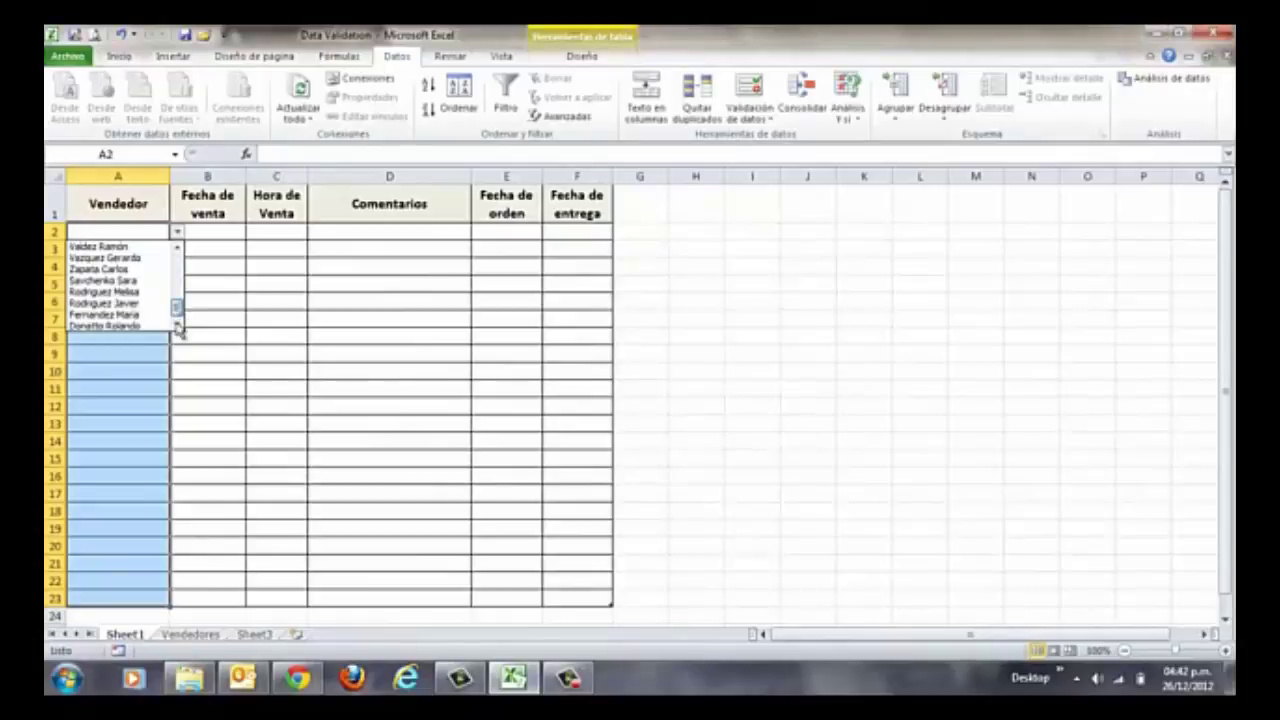
left_click(151, 231)
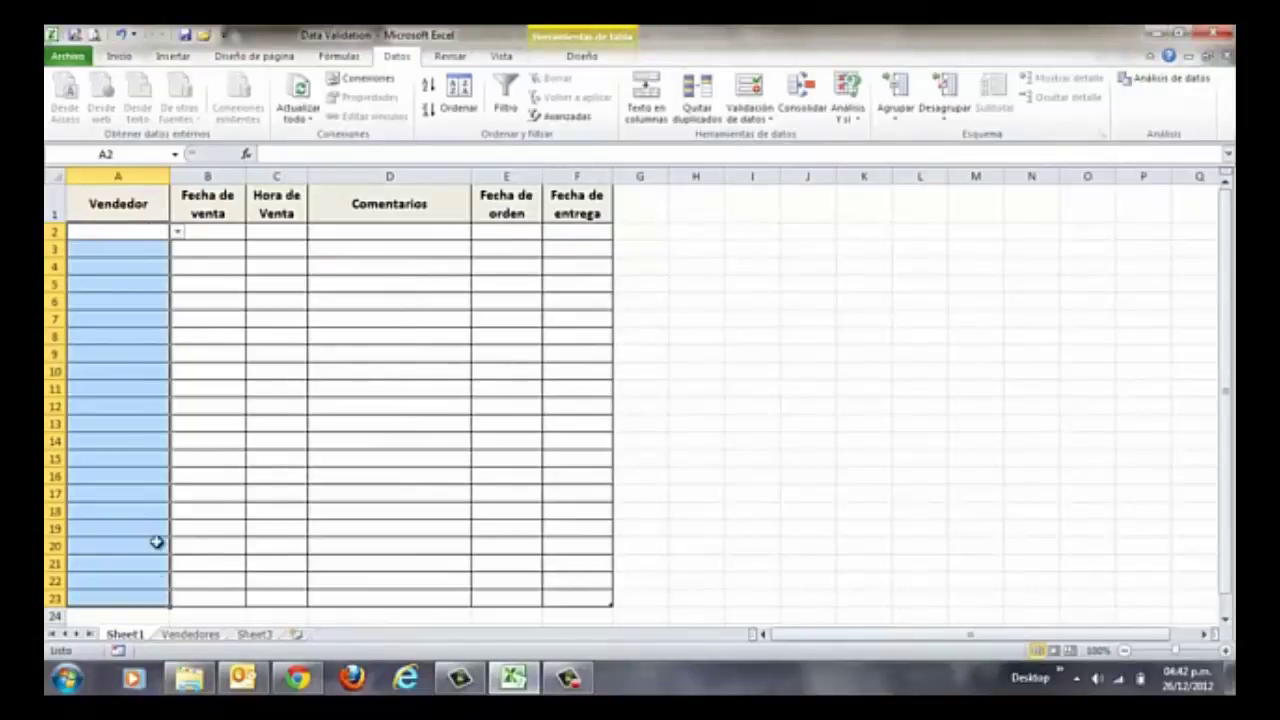
Step: Sort the salesperson names in A1:A26 on the Vendedores sheet from A to Z and review the list
left_click(188, 634)
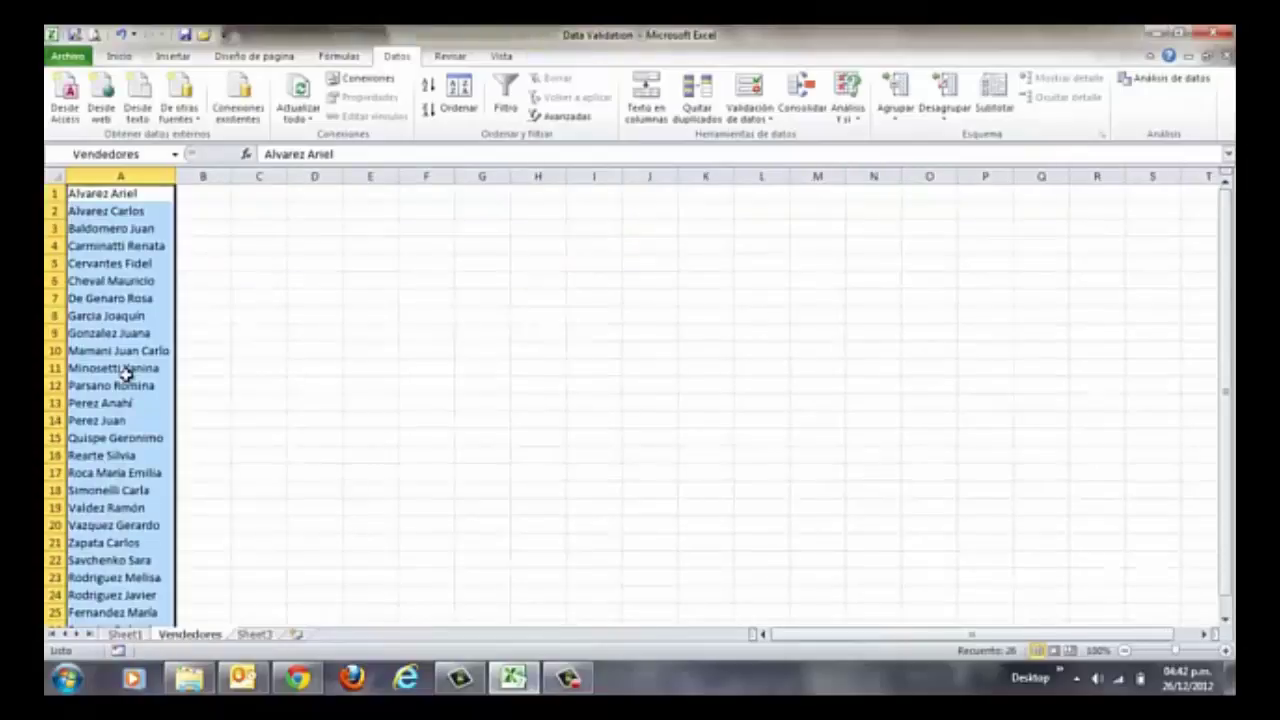
scroll(125, 372, "down", 3)
scroll(125, 372, "up", 3)
left_click(427, 95)
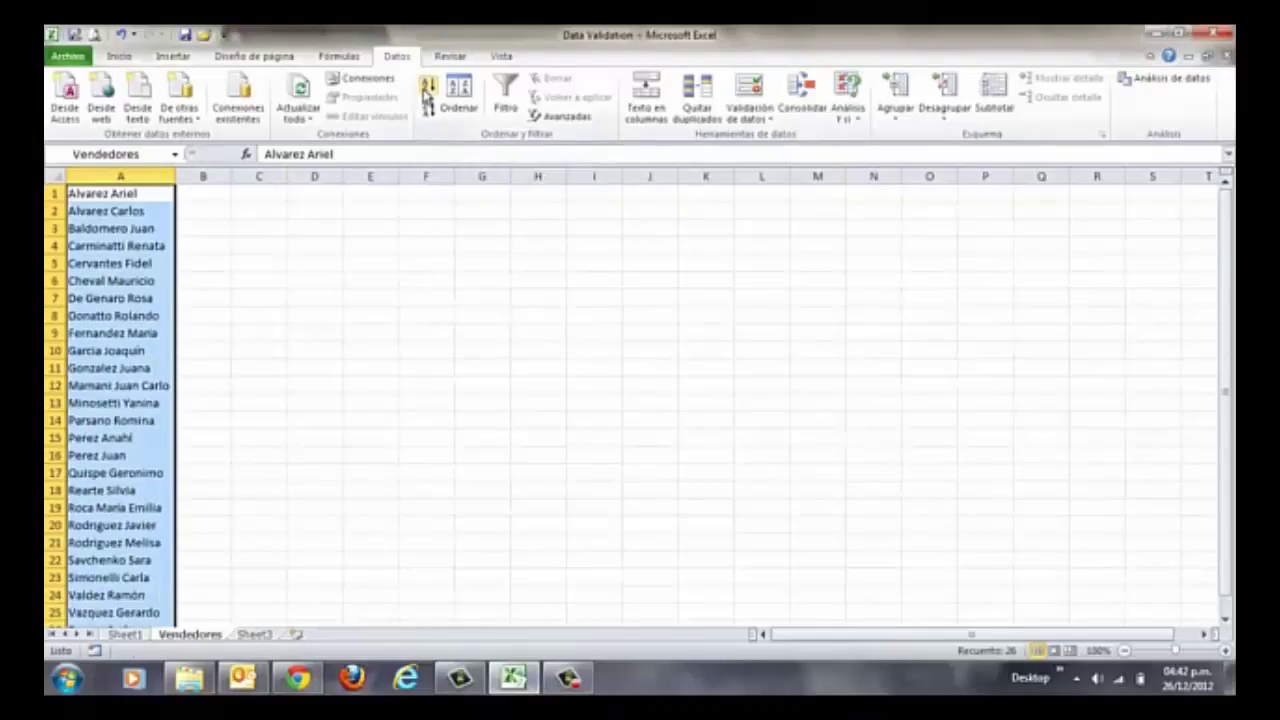
scroll(130, 470, "down", 3)
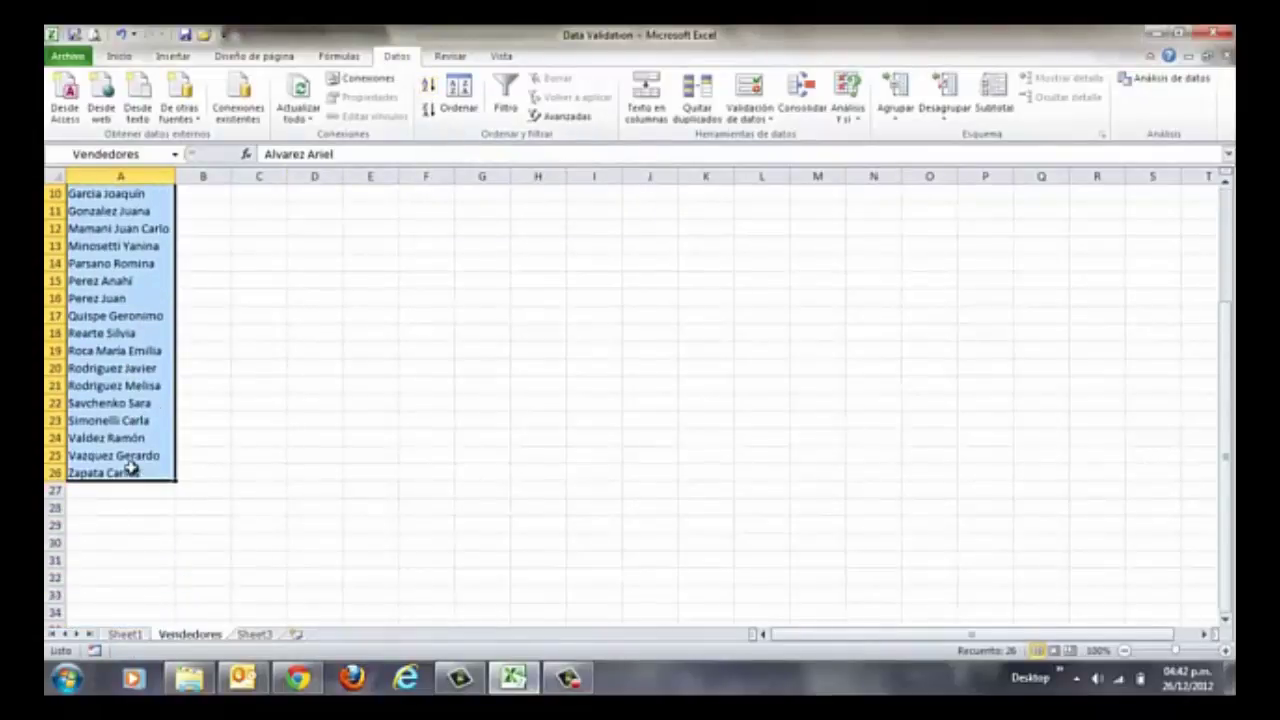
scroll(130, 470, "up", 3)
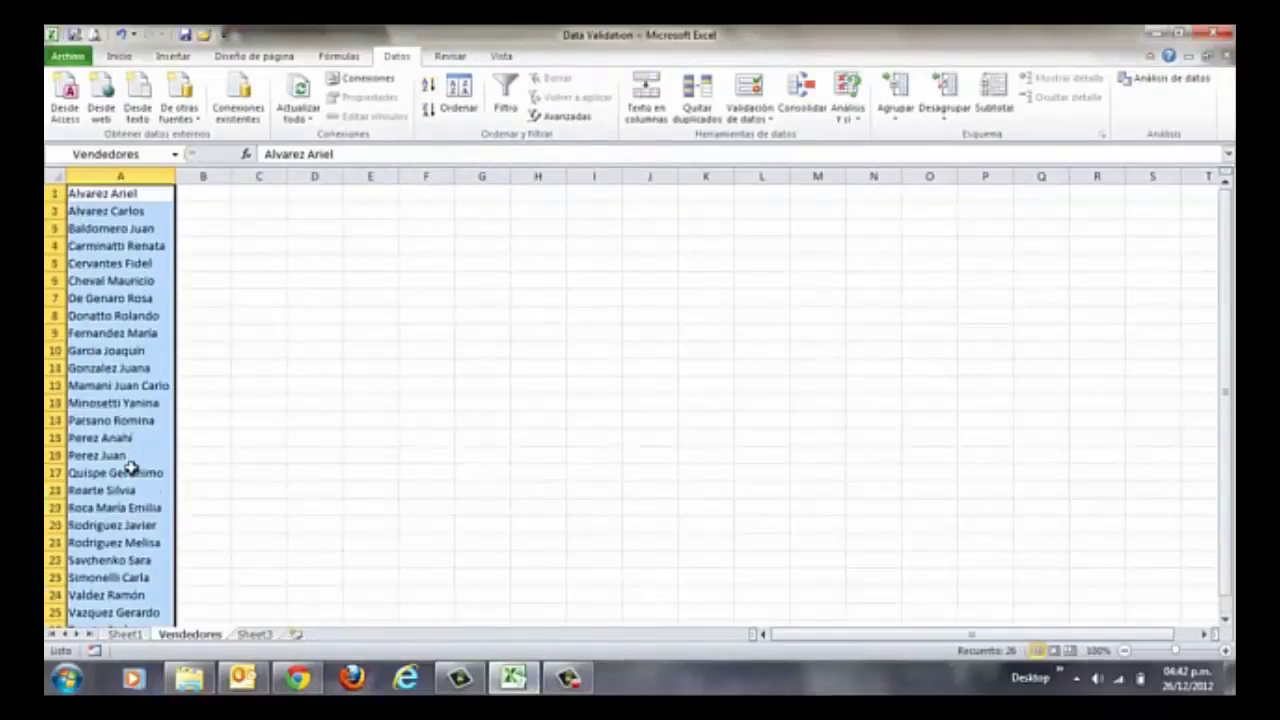
Step: Check the order of the names in the drop-down list of Sheet1 cell A2
left_click(127, 636)
left_click(177, 232)
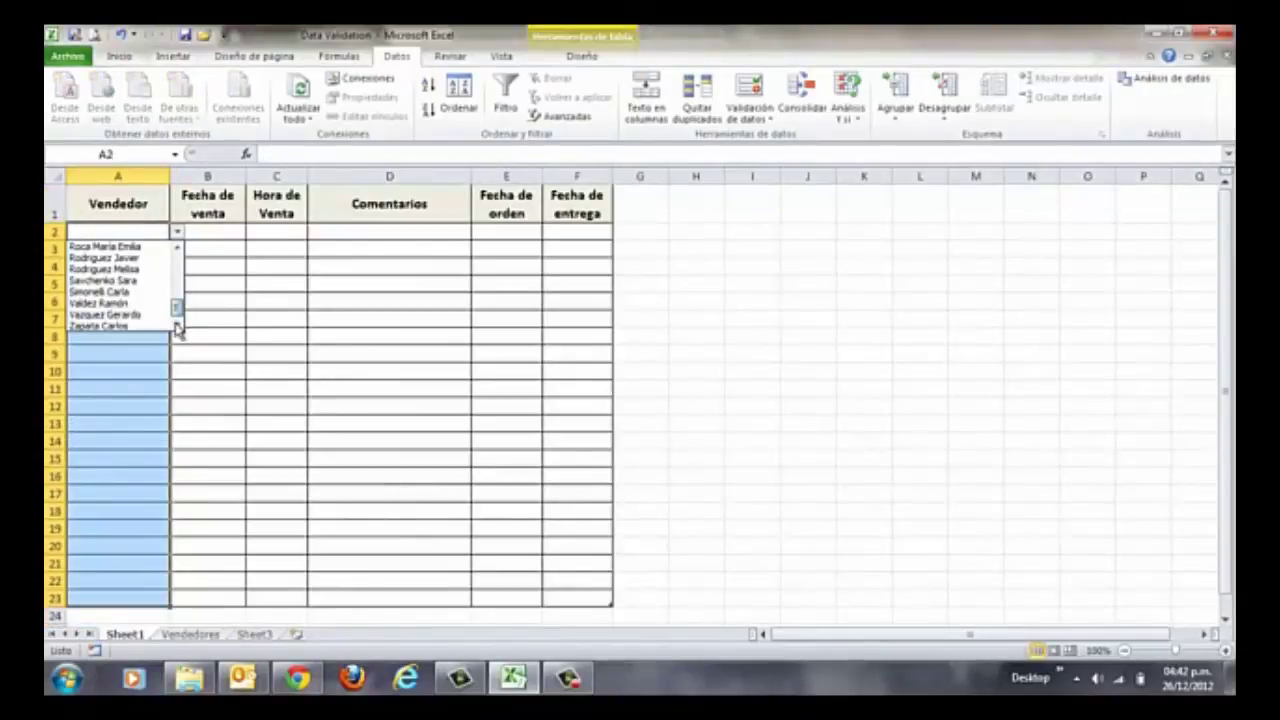
left_click_drag(176, 310, 179, 262)
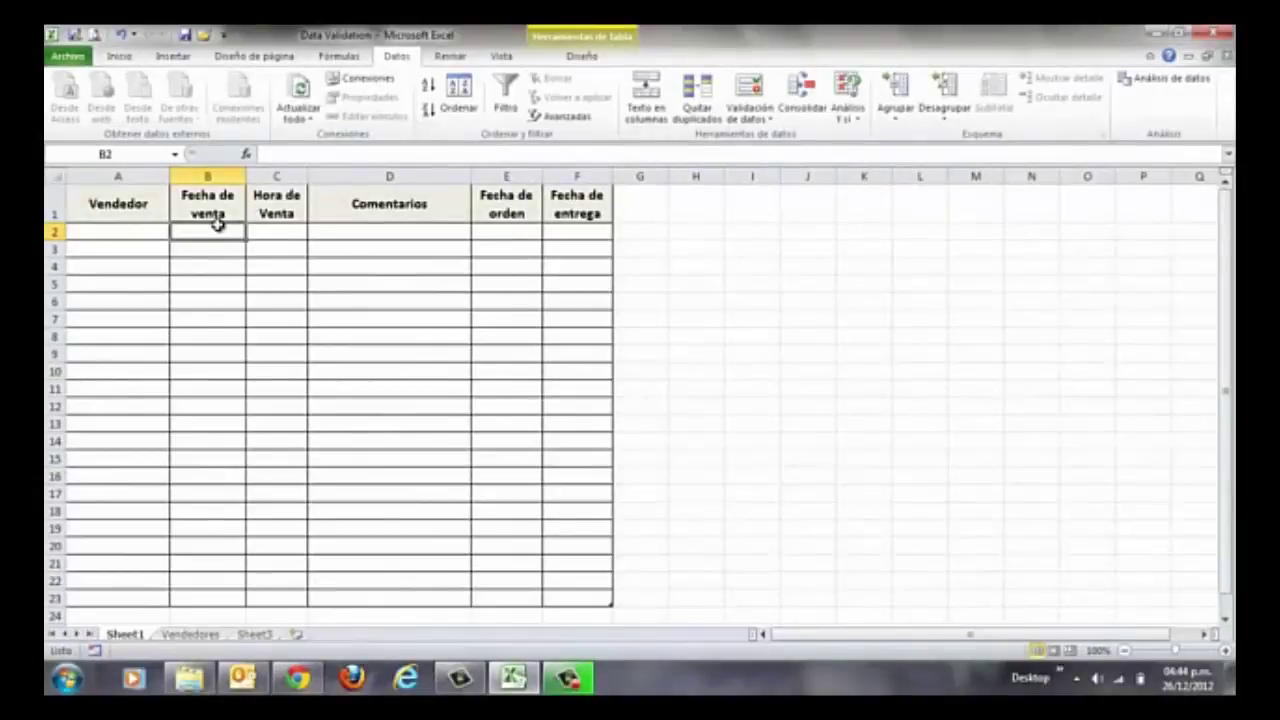
Step: Restrict the Fecha de venta cells B2:B23 to dates (Fecha) with the condition mayor o igual que and start date 1/1/13
left_click_drag(217, 226, 212, 600)
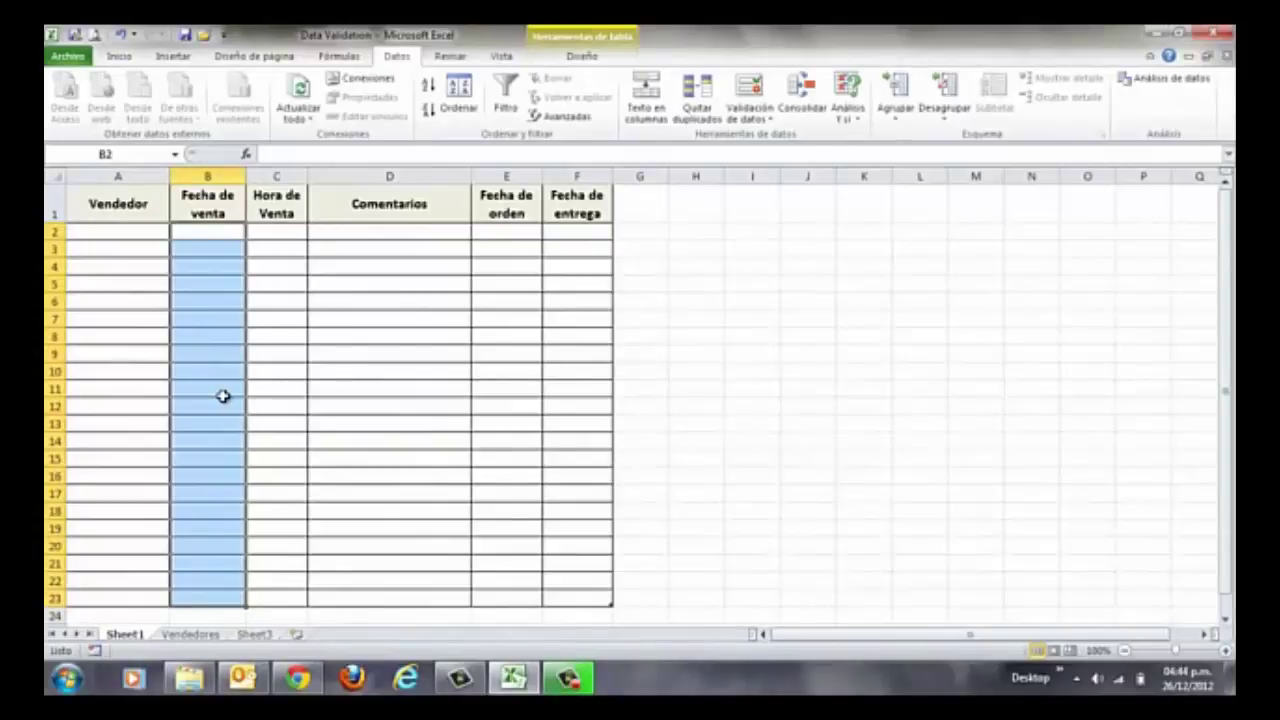
left_click(741, 89)
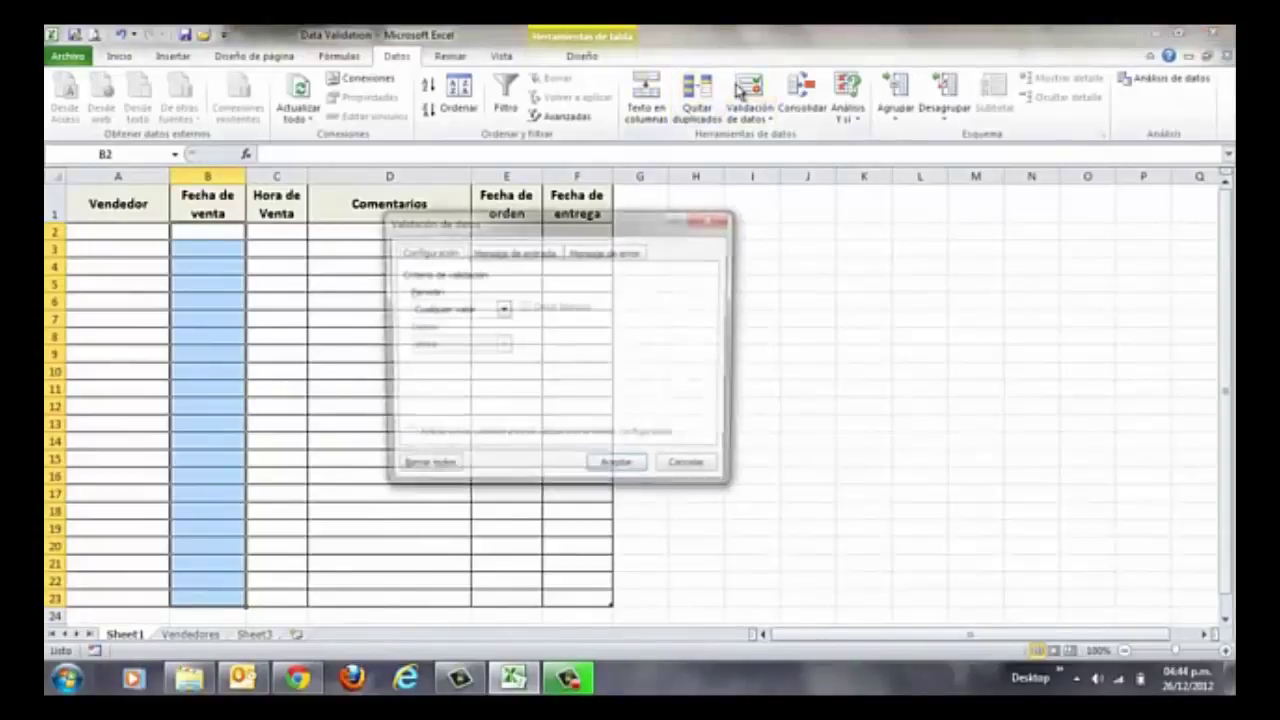
left_click(502, 312)
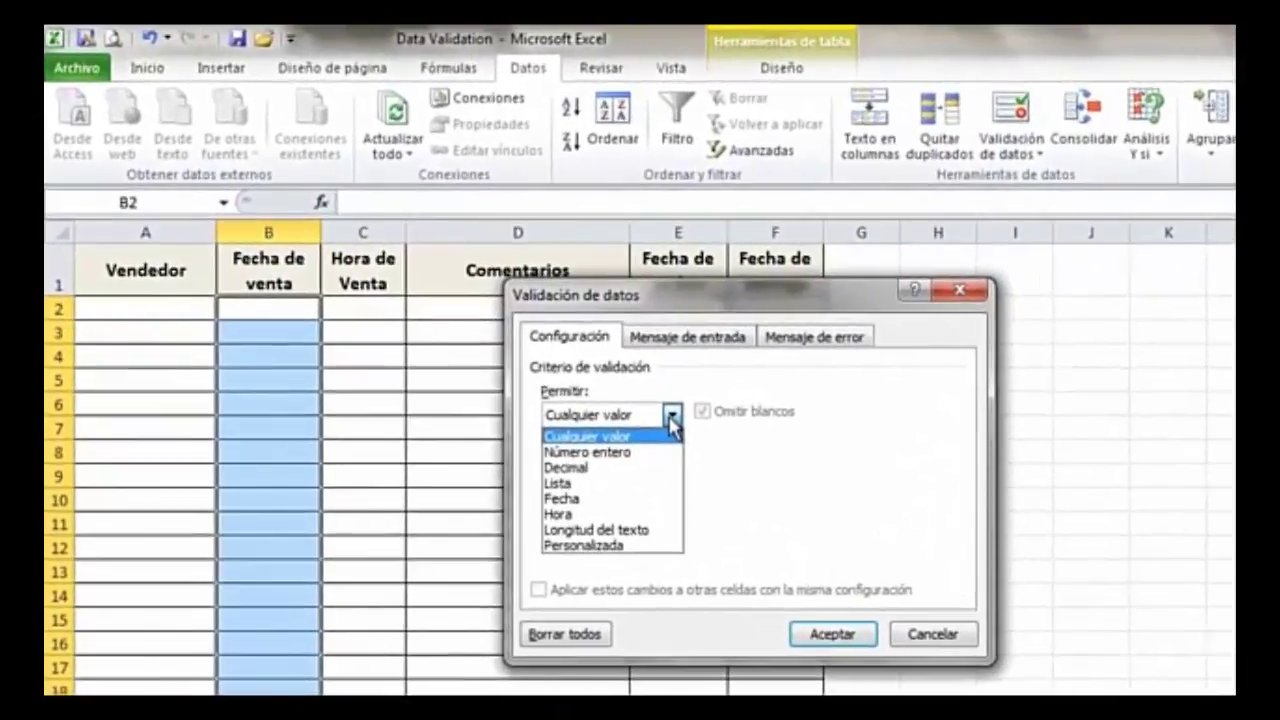
left_click(598, 499)
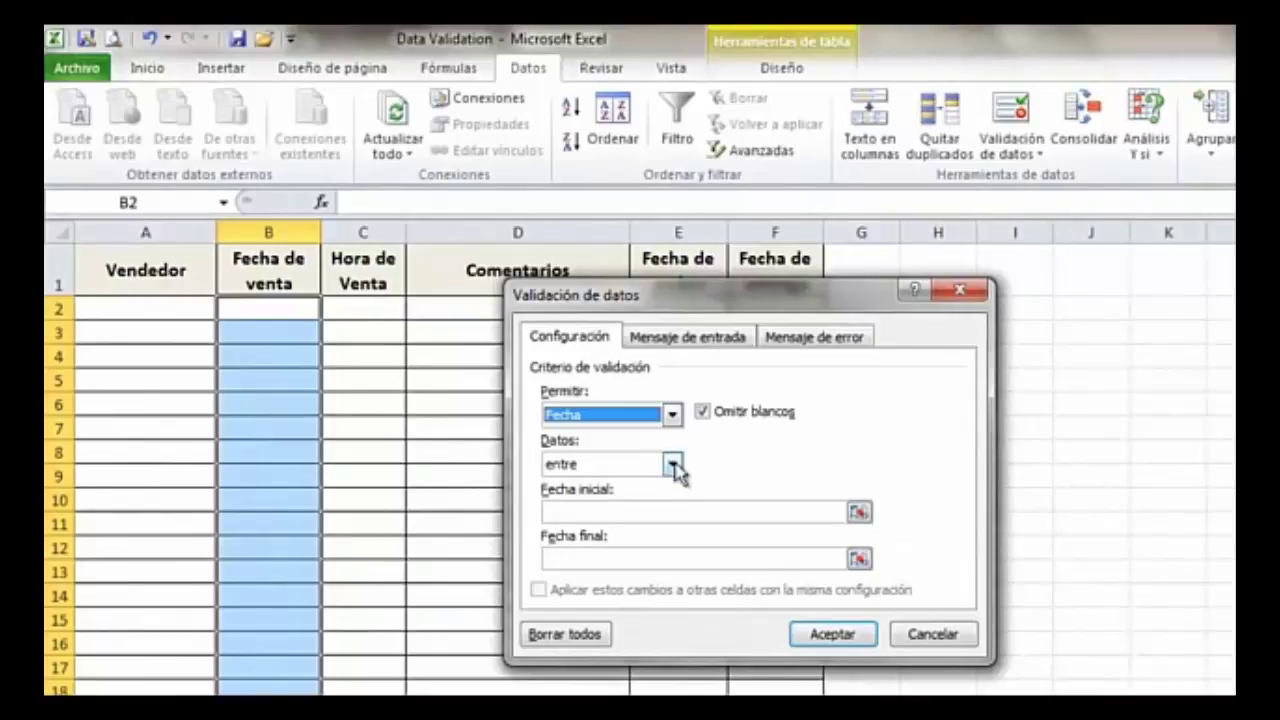
left_click(674, 465)
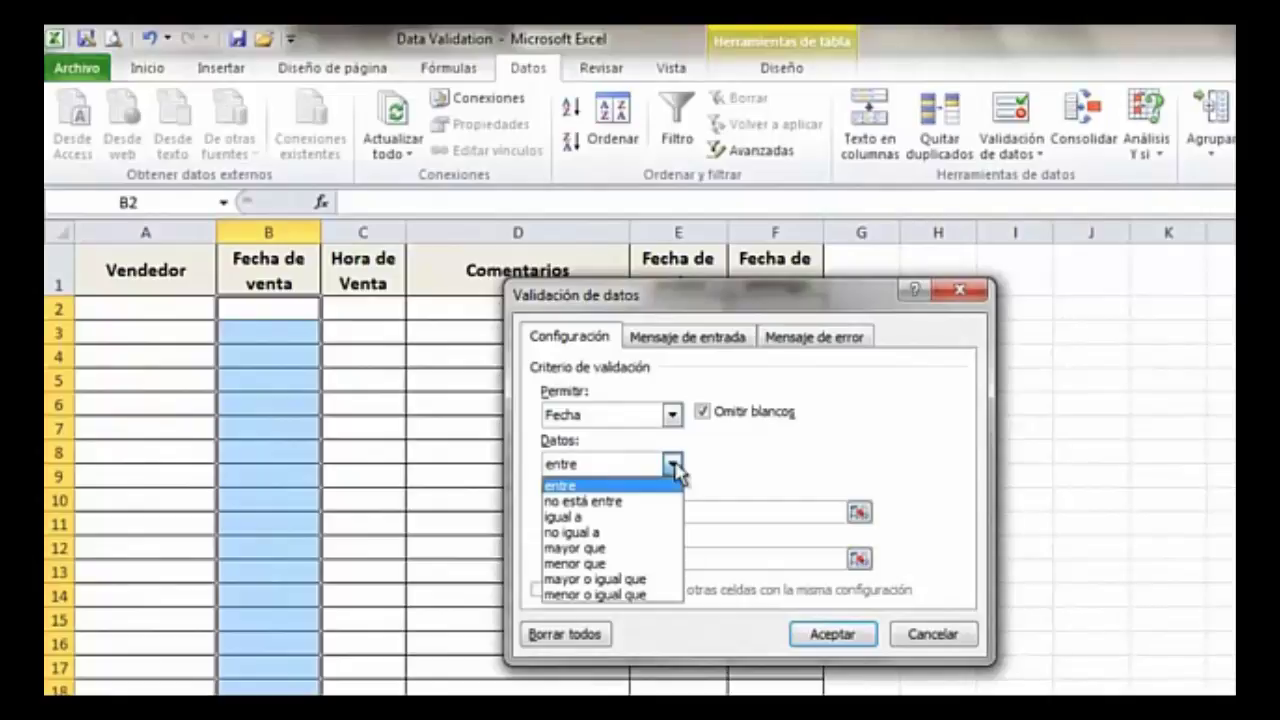
left_click(659, 580)
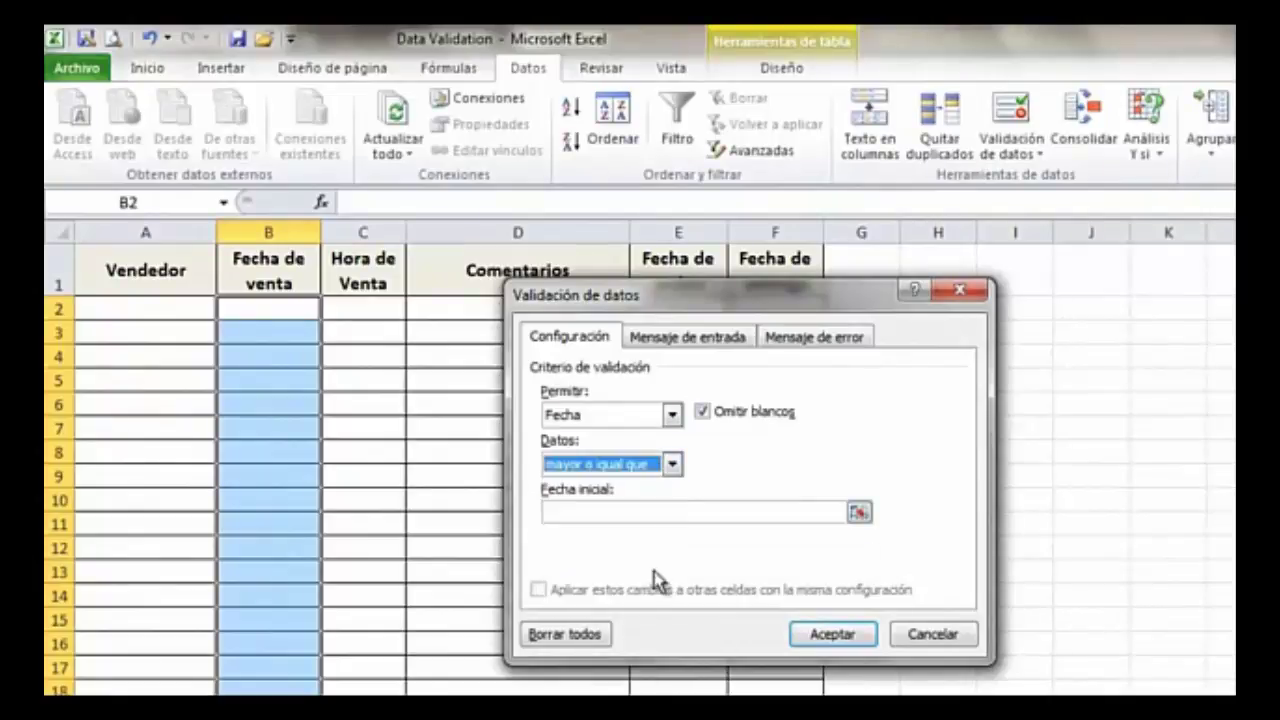
left_click(663, 514)
type("1/")
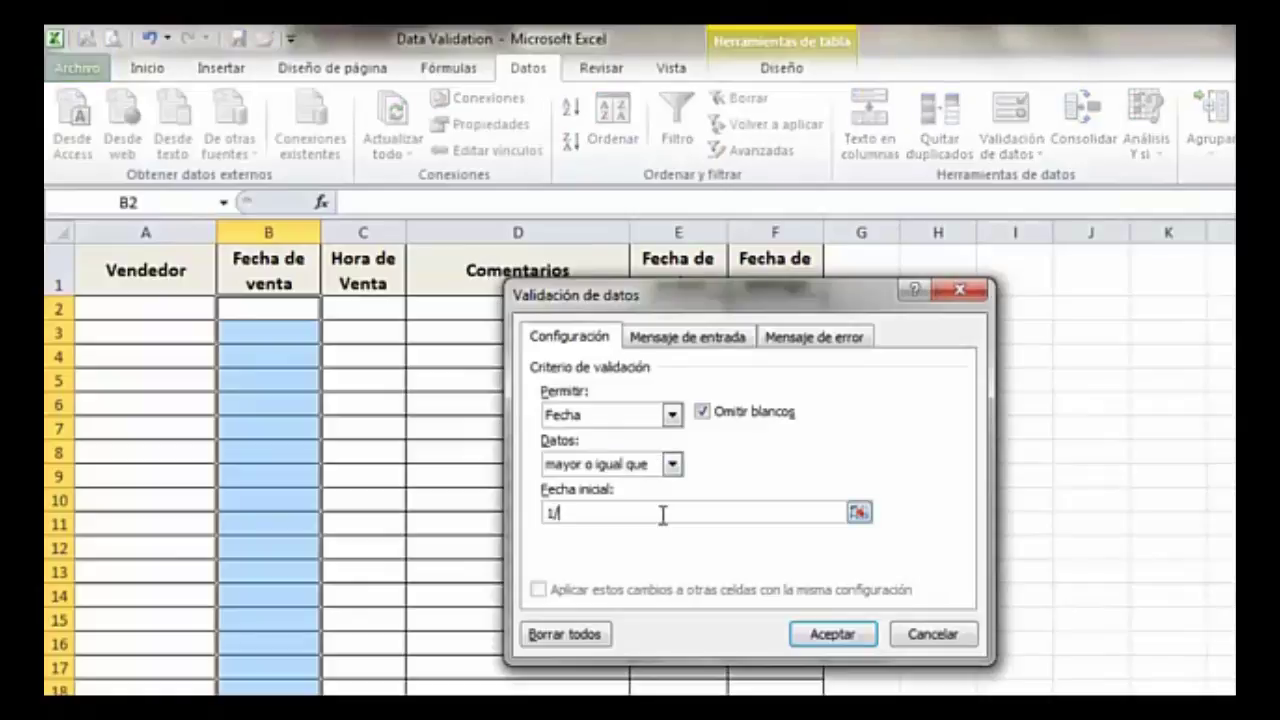
type("1/13")
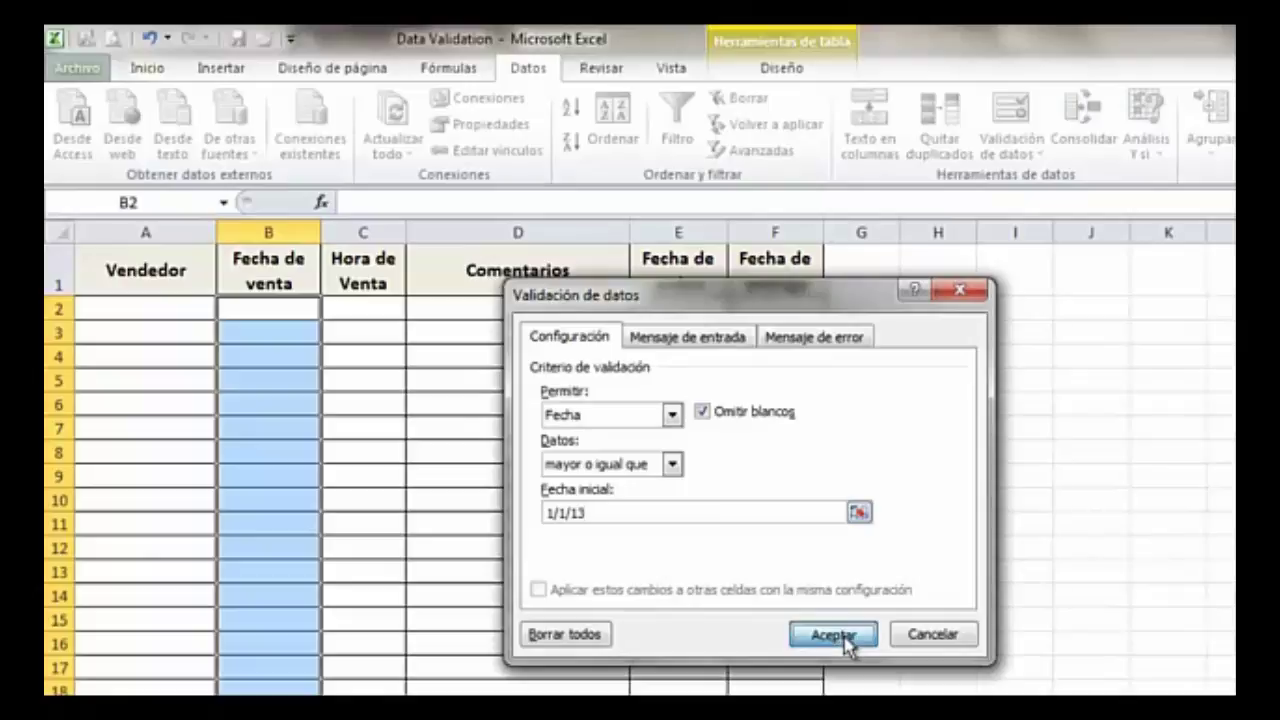
left_click(845, 633)
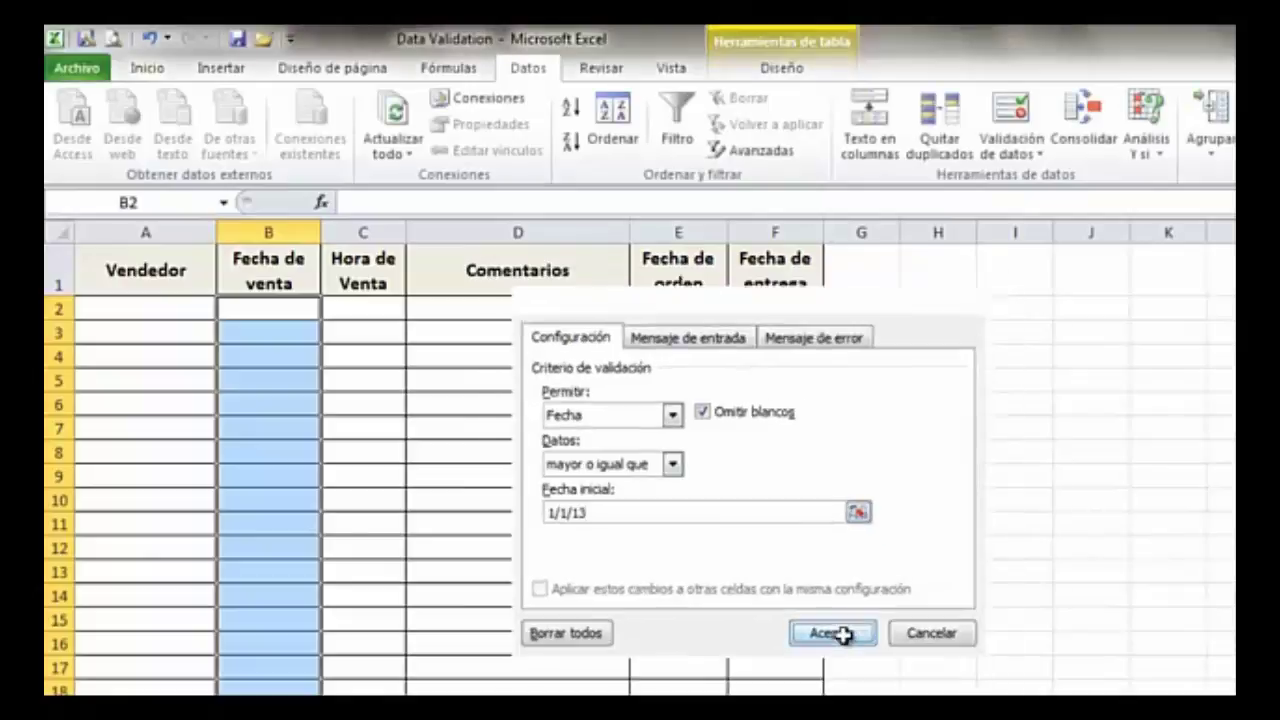
Step: Enter the date 1/01/2013 in cell B2 of the Fecha de venta column to test the rule
left_click(275, 312)
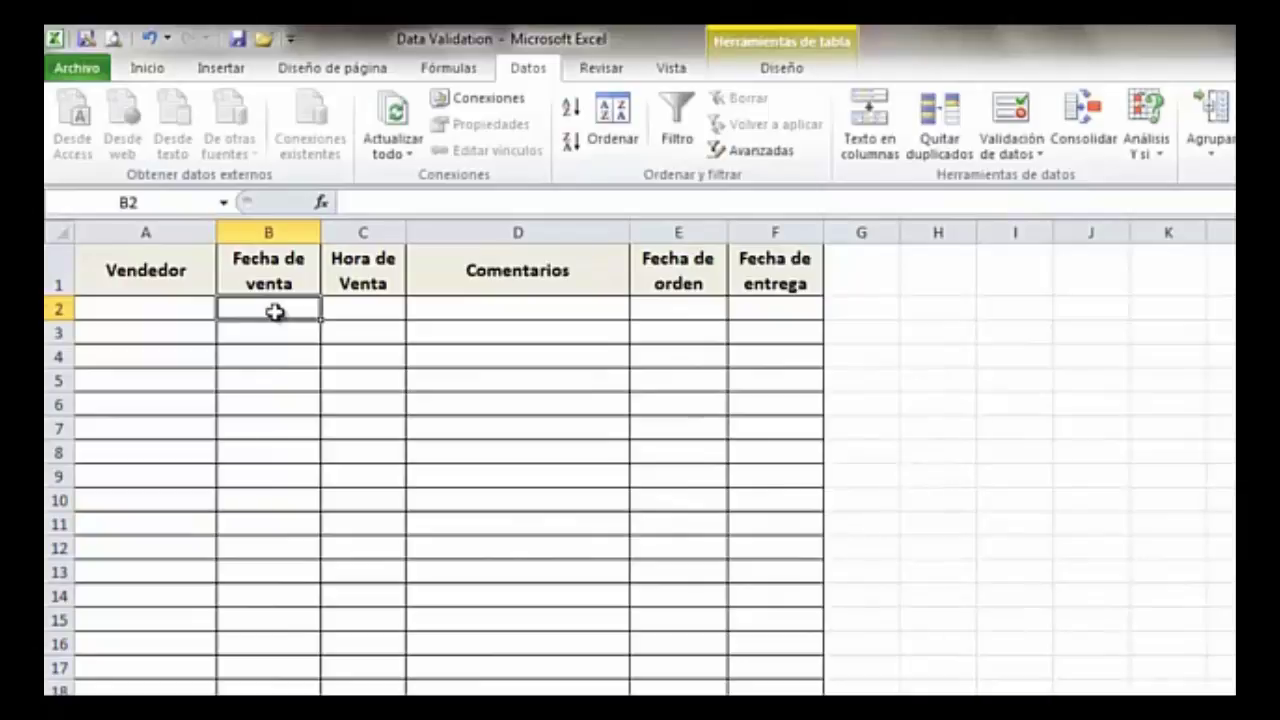
type("1/")
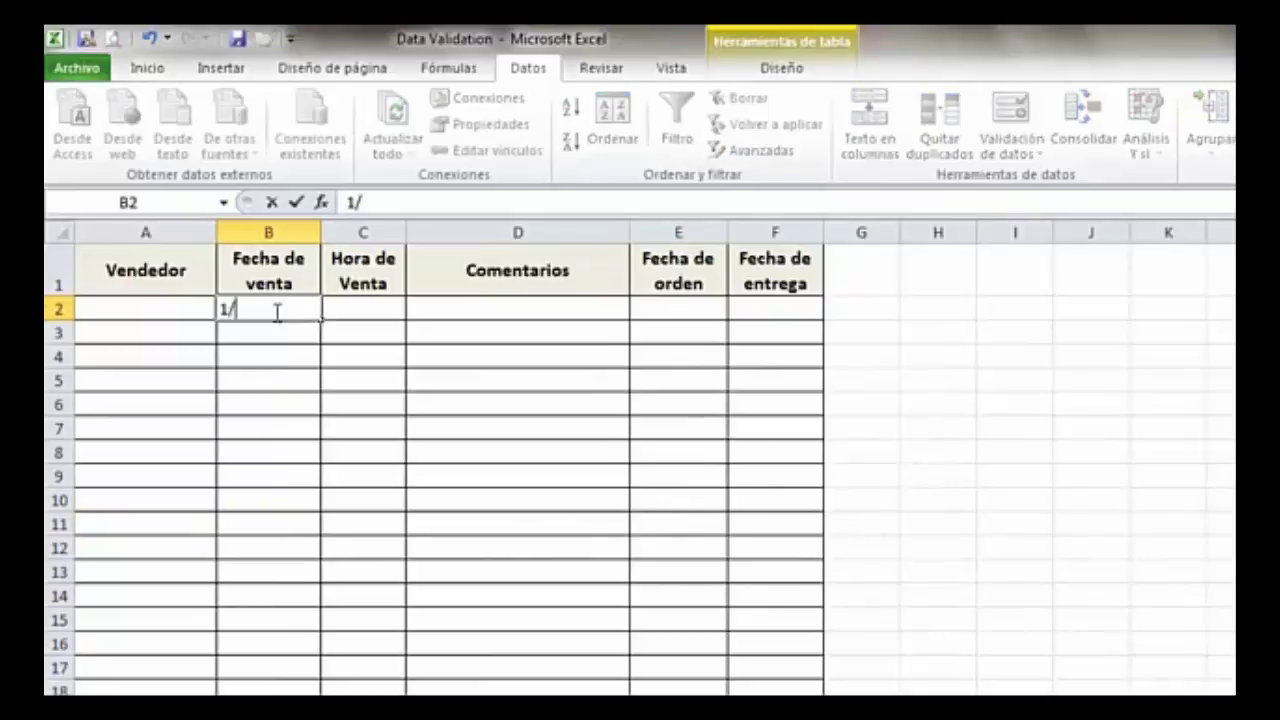
type("01/2013")
key("Return")
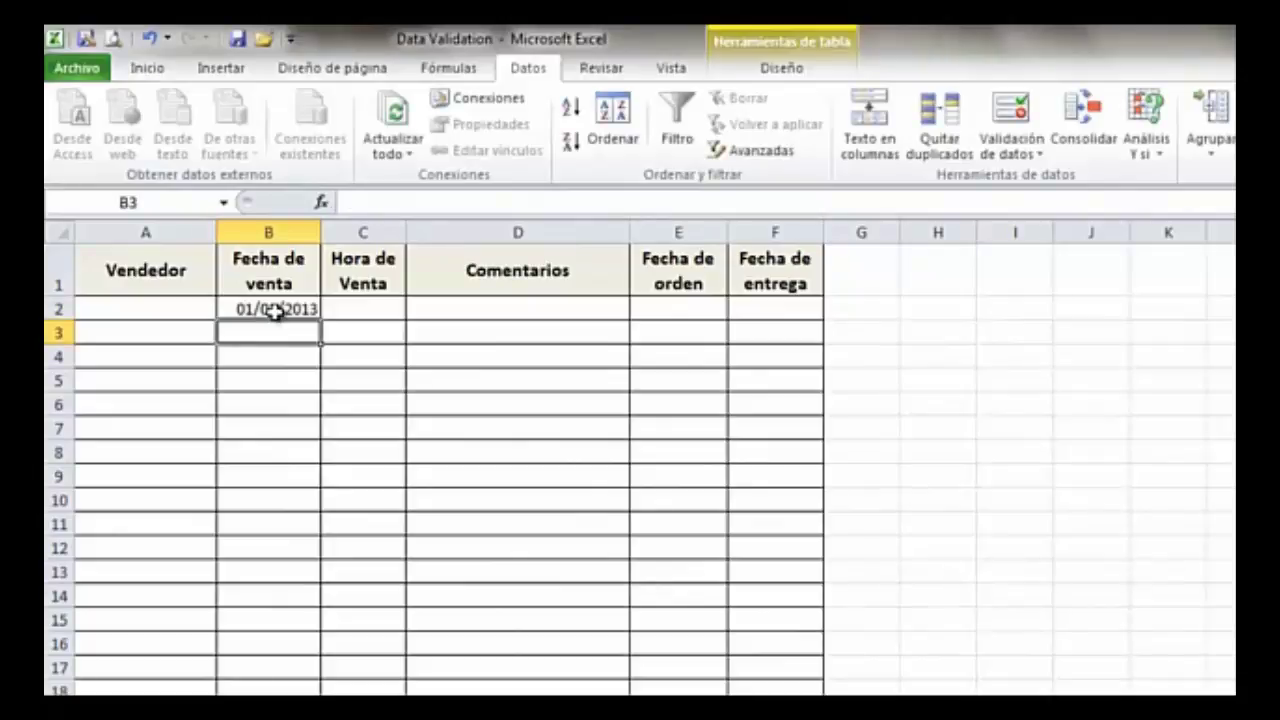
Step: Try to enter the dates 20/12 and 25/12 in cell B3, and cancel the entry
type("20/12")
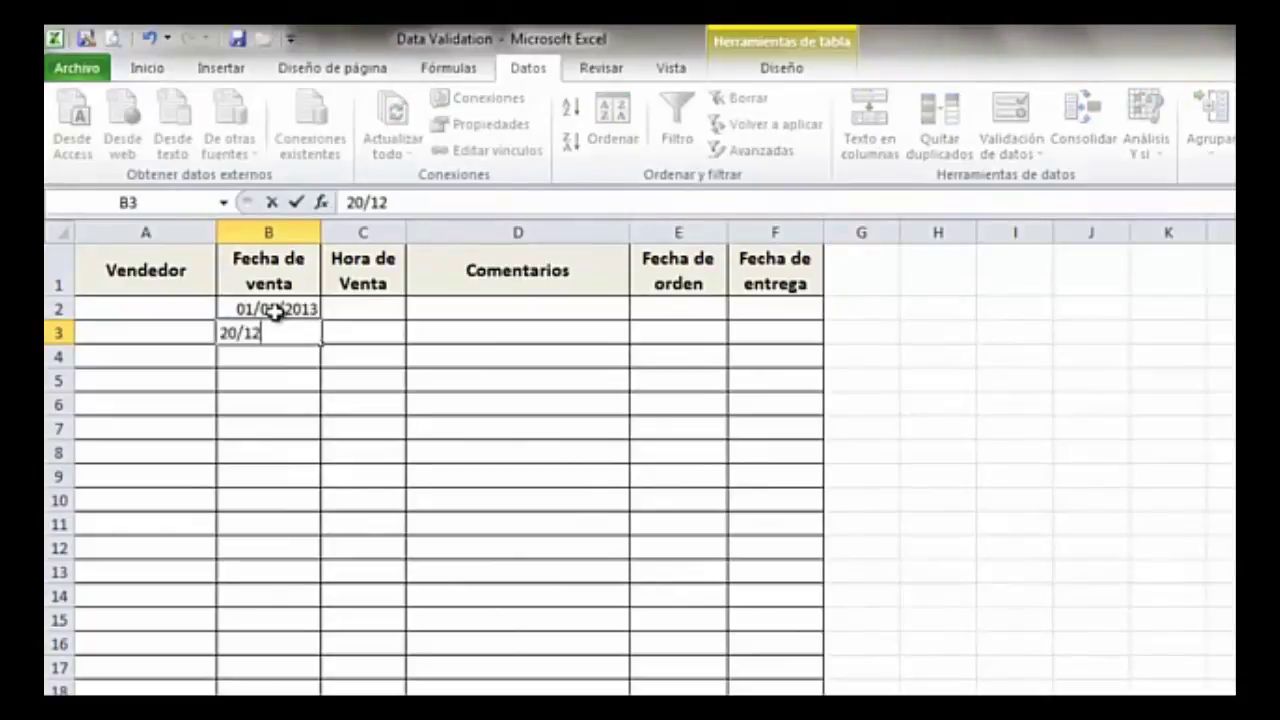
key("Return")
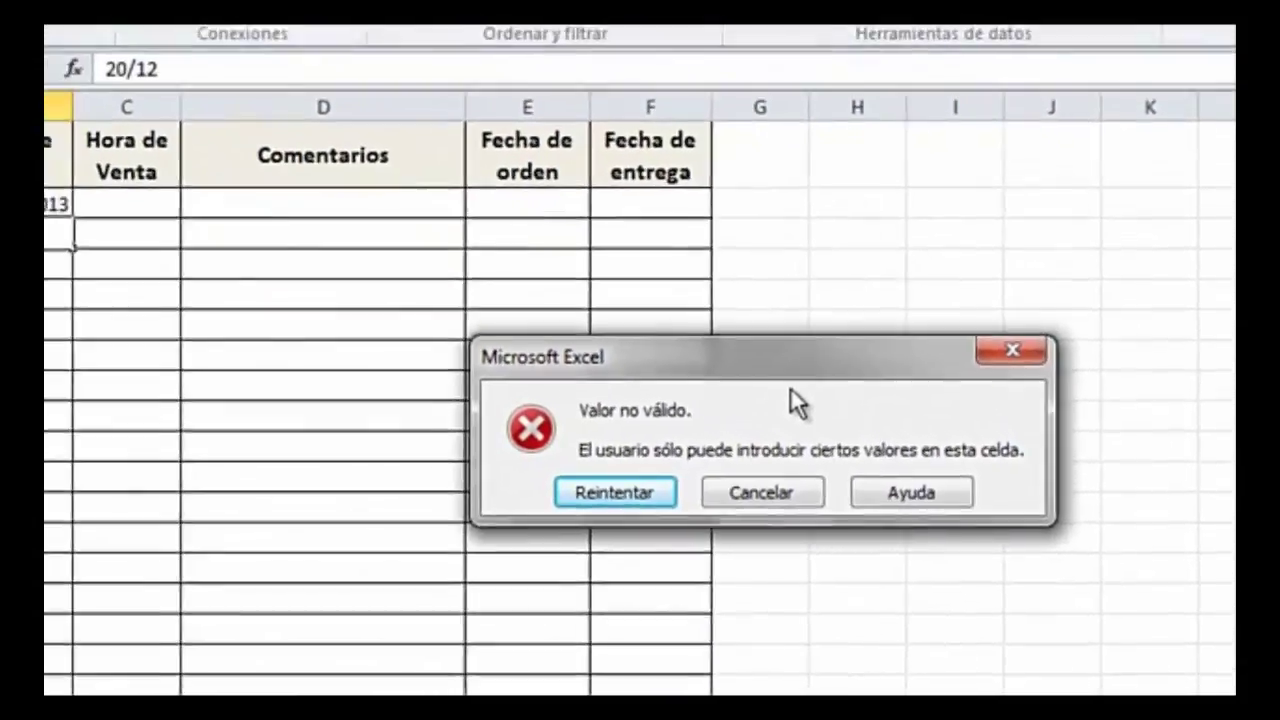
left_click(620, 492)
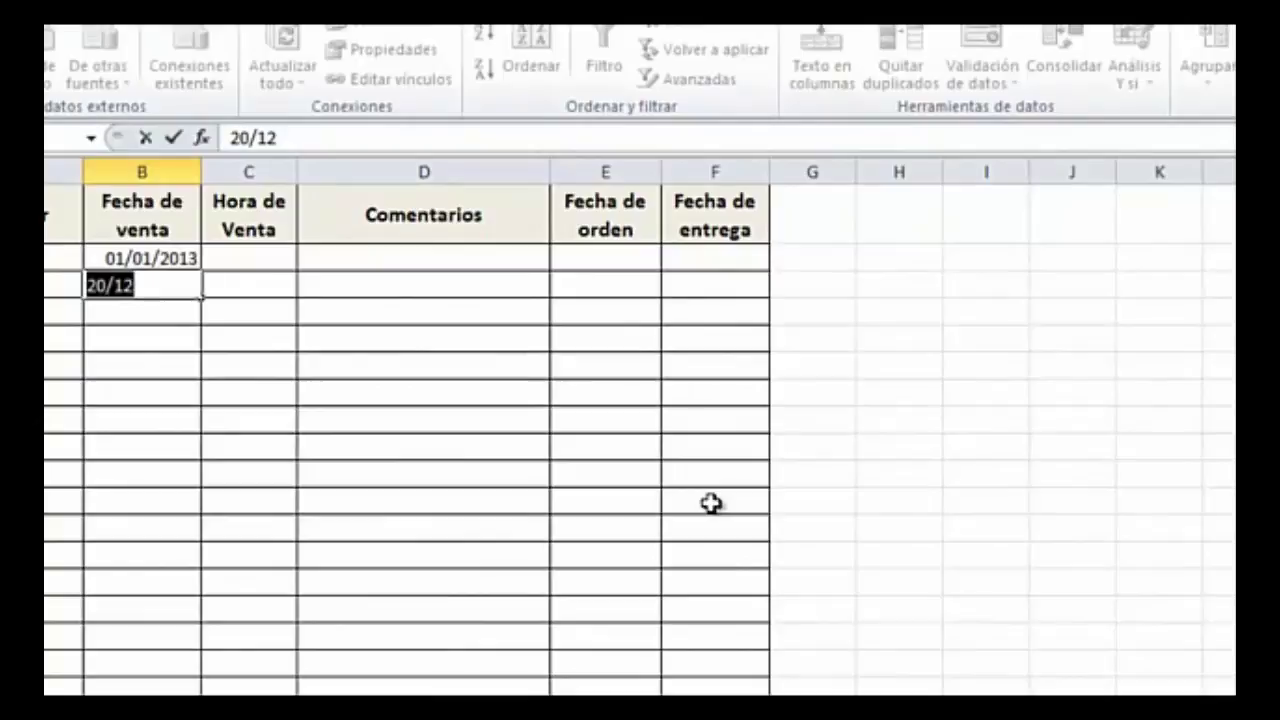
type("25/12")
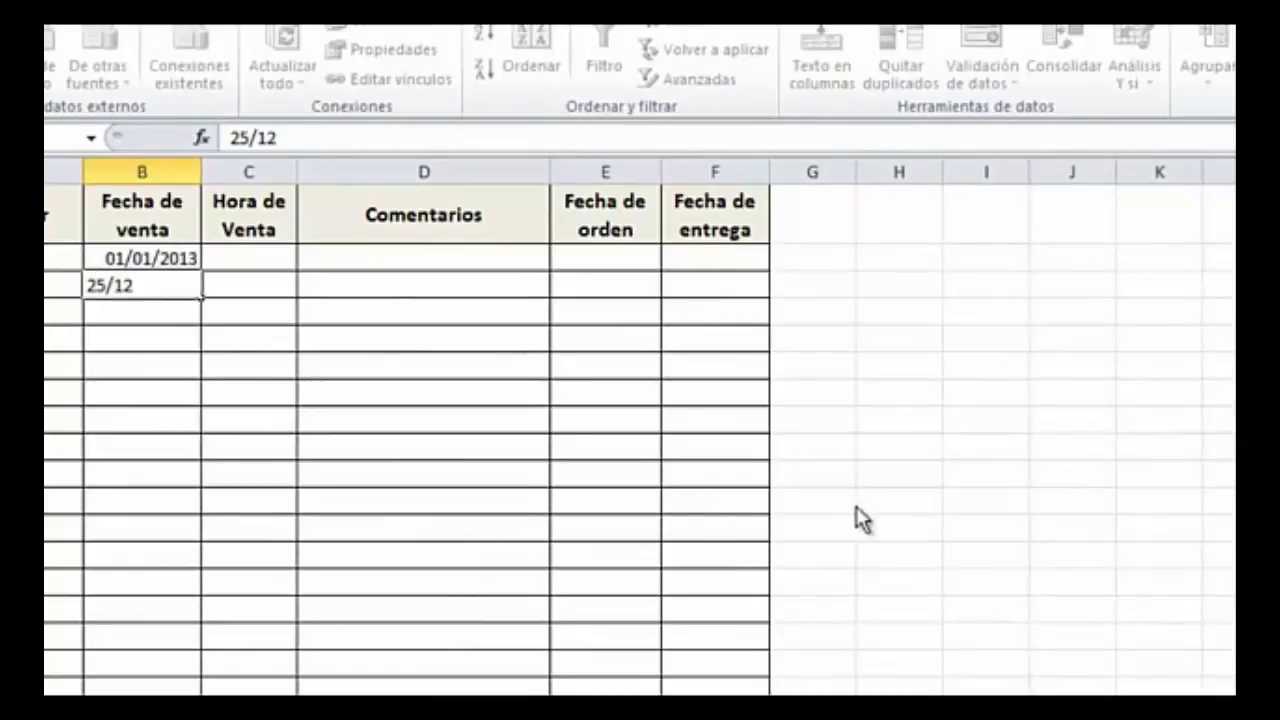
key("Return")
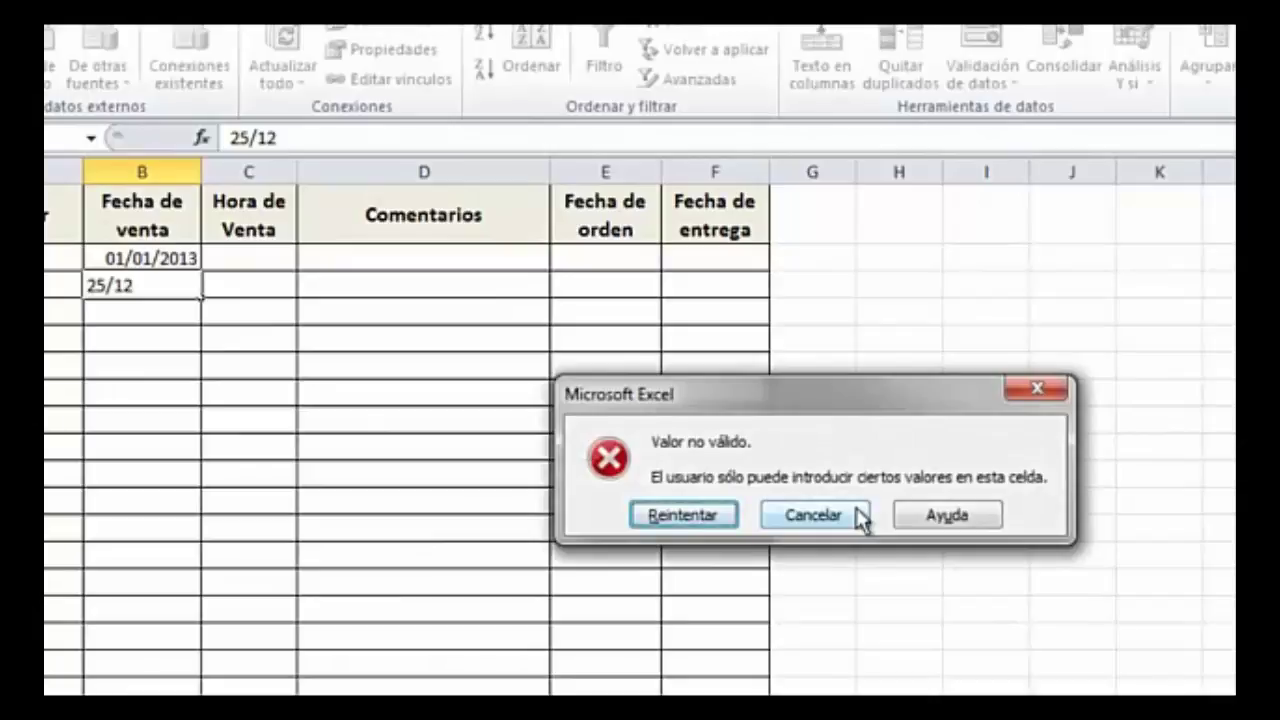
left_click(858, 515)
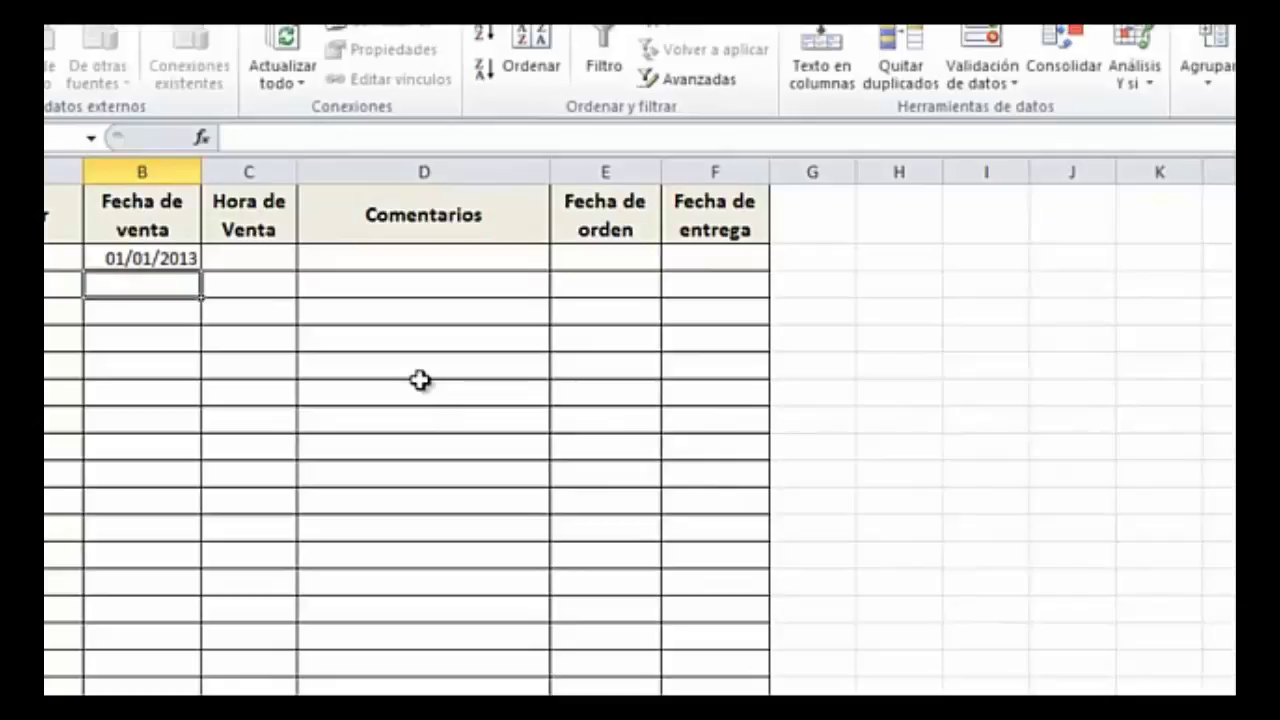
Step: Open the error message settings of the data validation for the Fecha de venta cells B2:B23
left_click(158, 256)
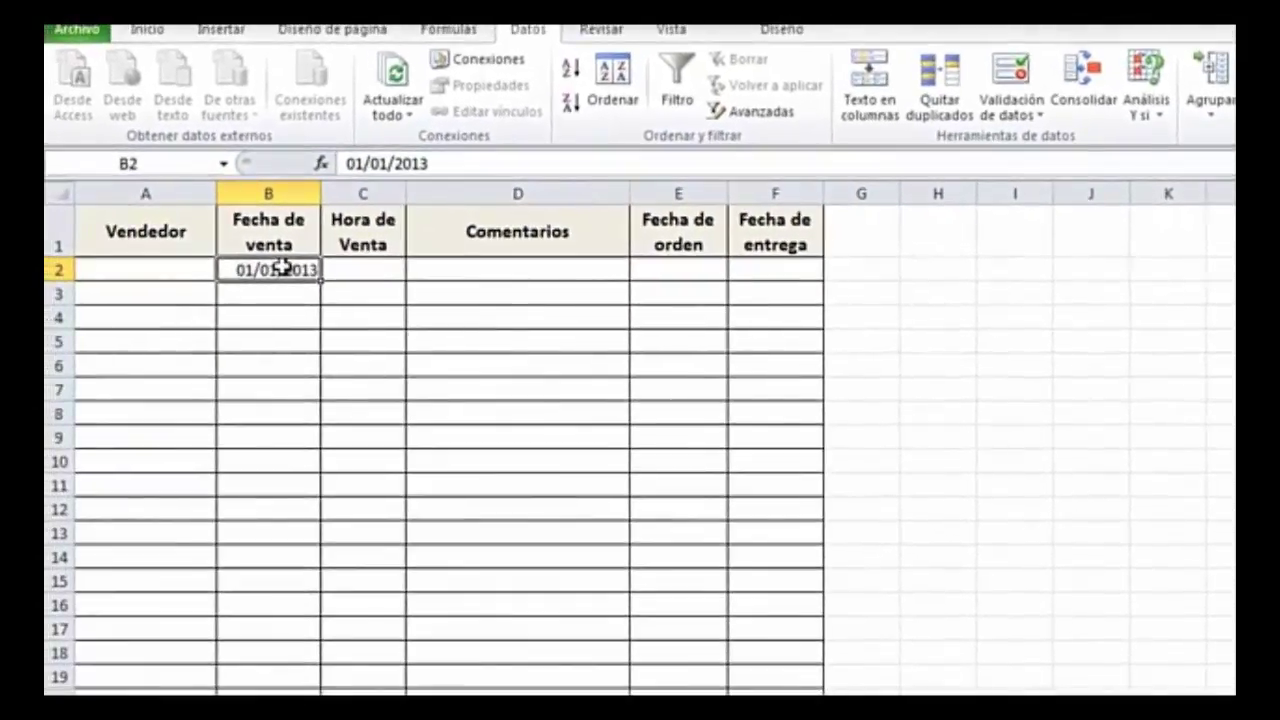
key("ctrl+Down")
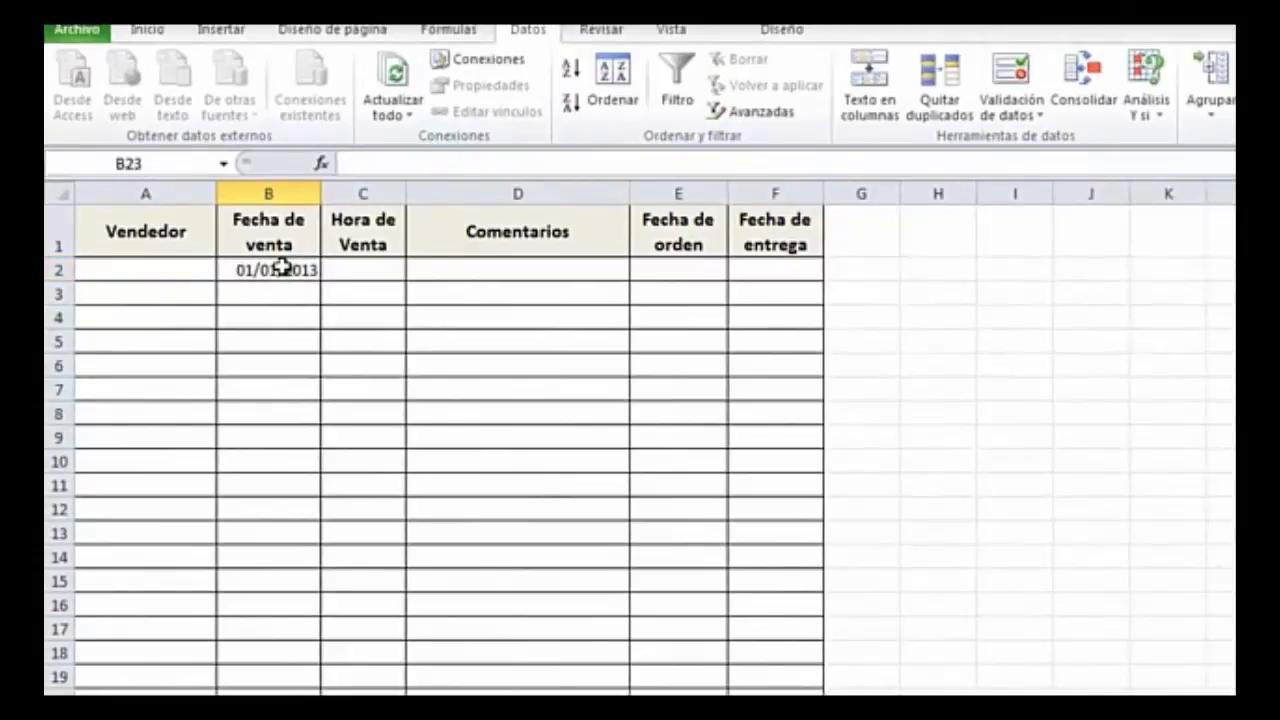
left_click(282, 266)
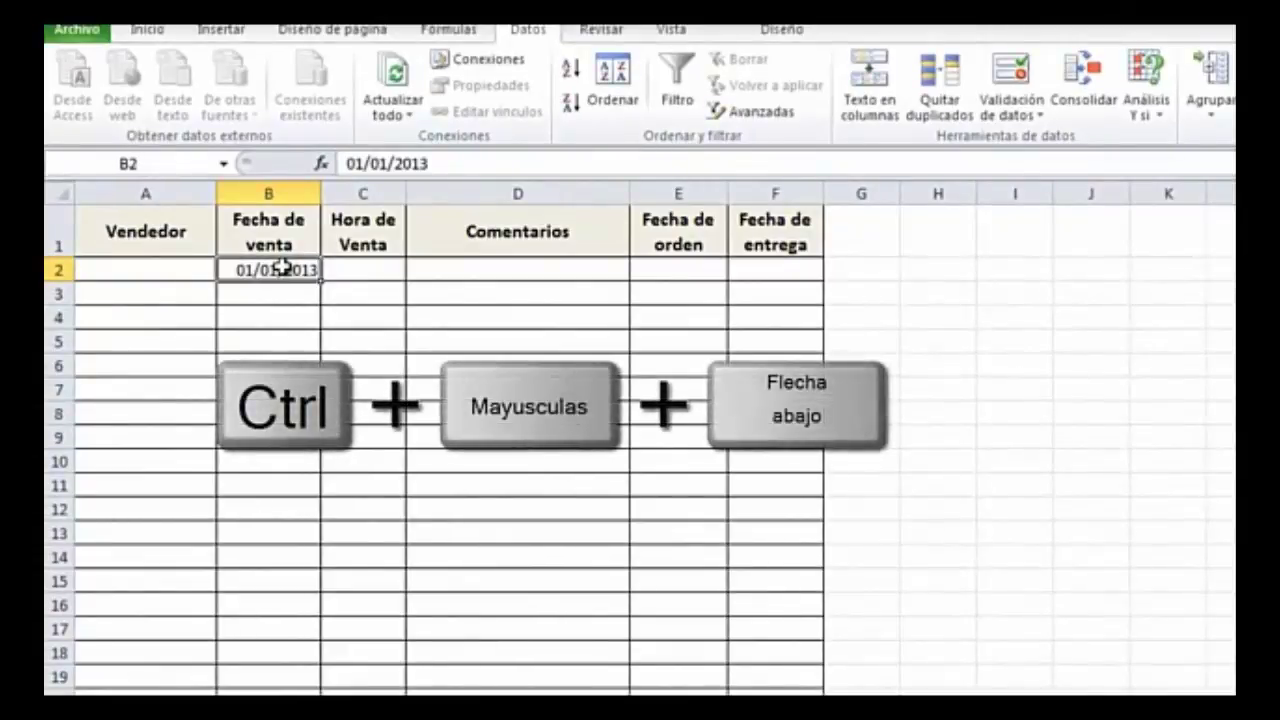
key("ctrl+shift+Down")
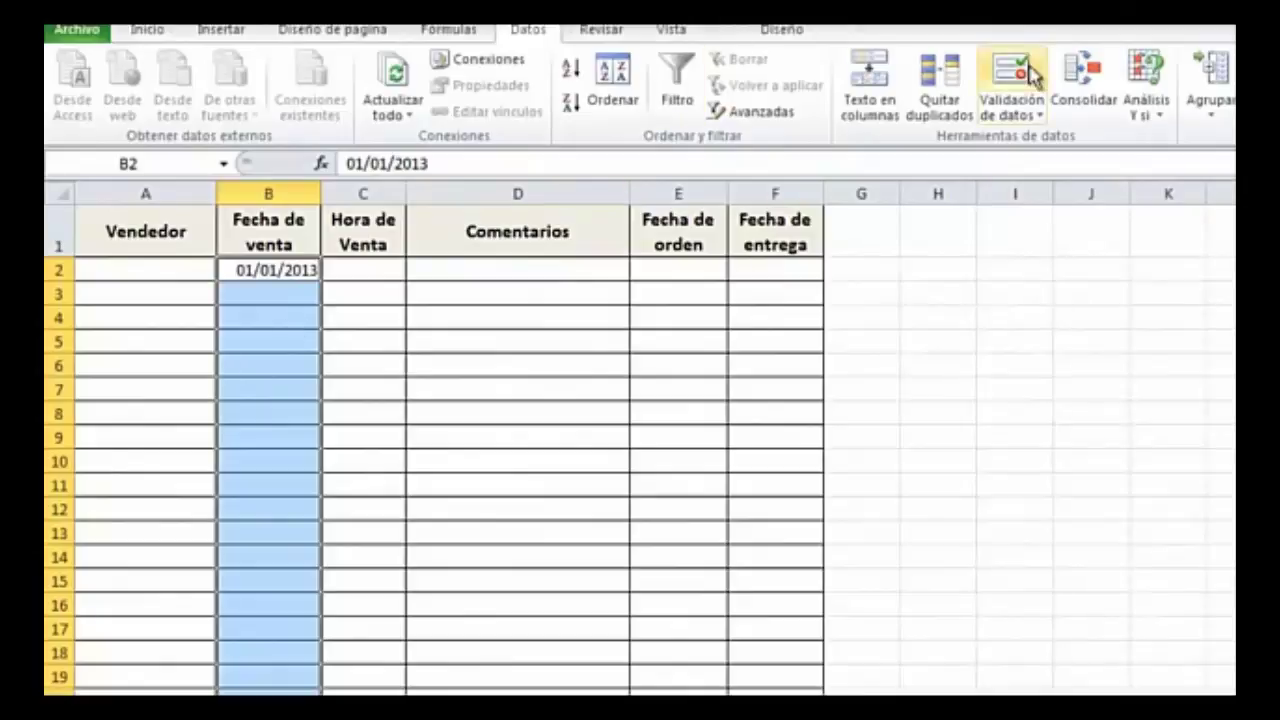
left_click(1030, 75)
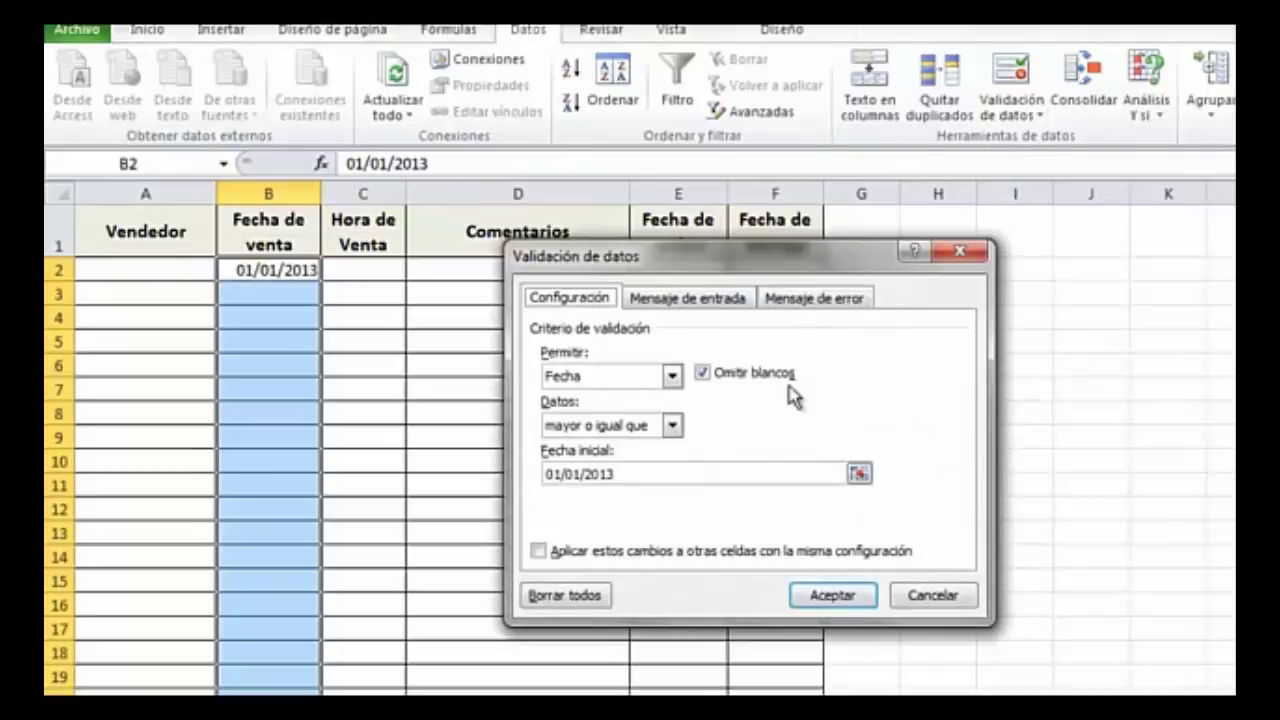
left_click(835, 302)
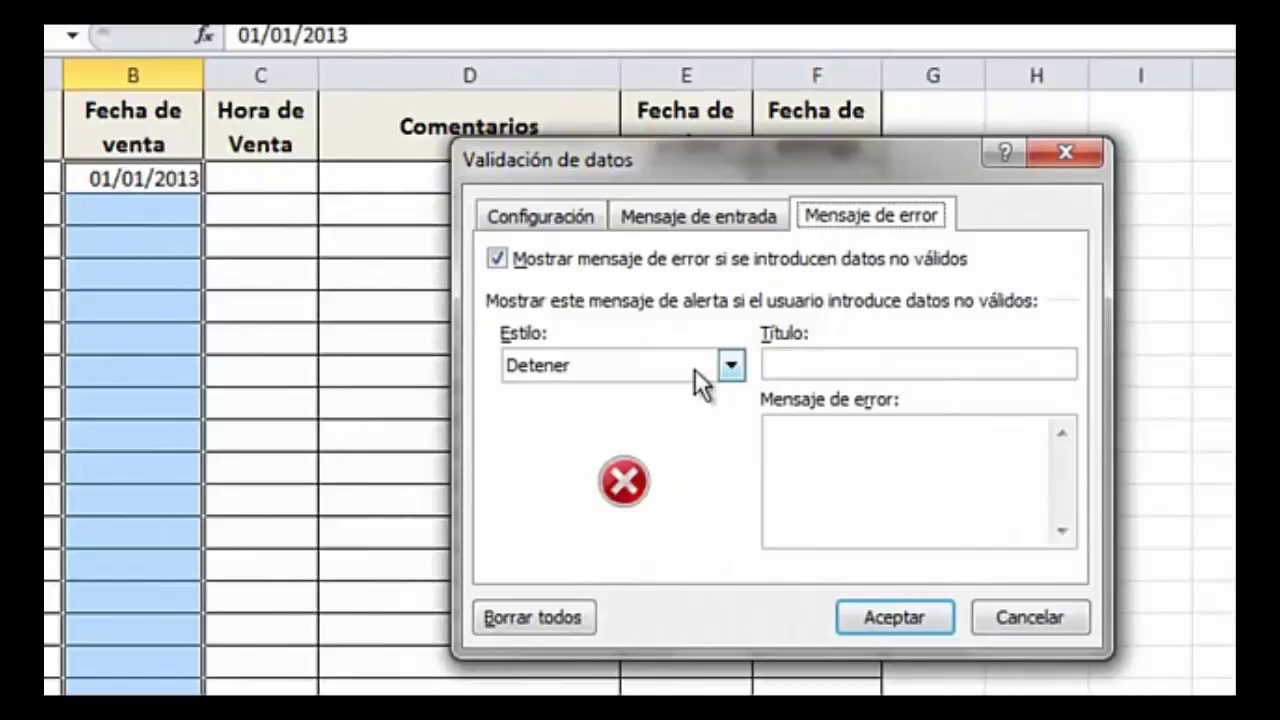
left_click(850, 462)
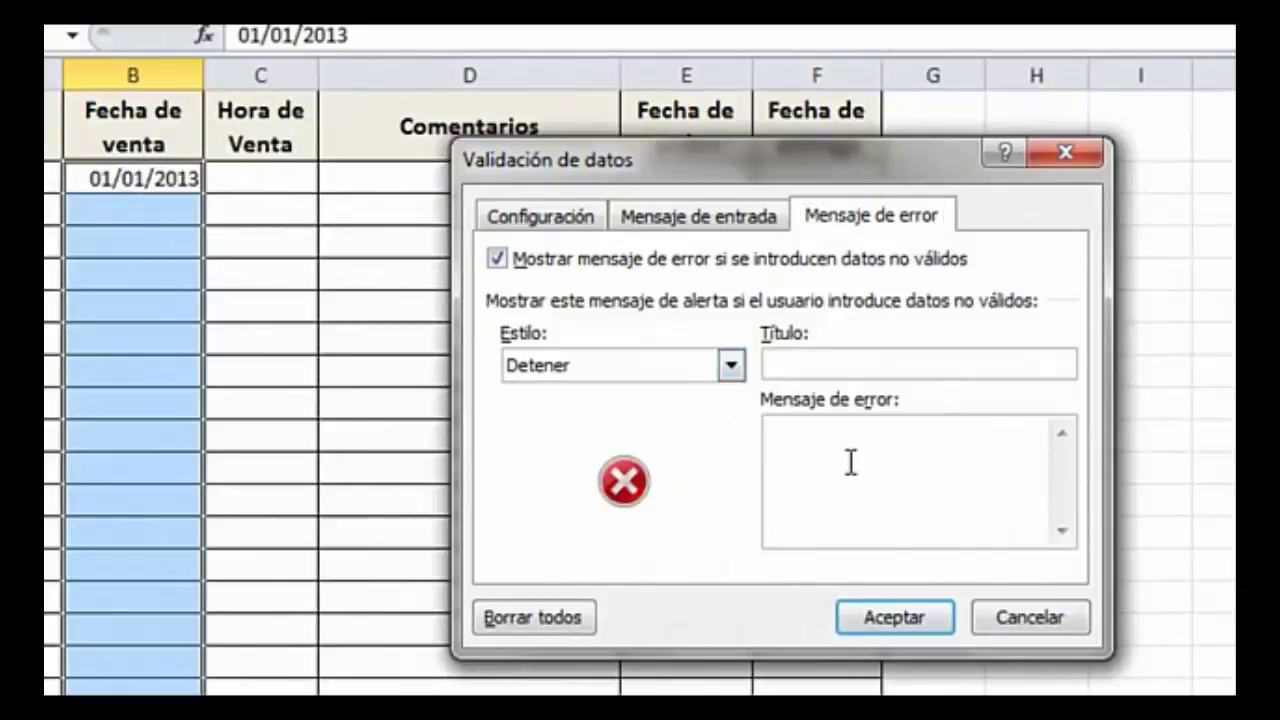
type("¡NGRESA")
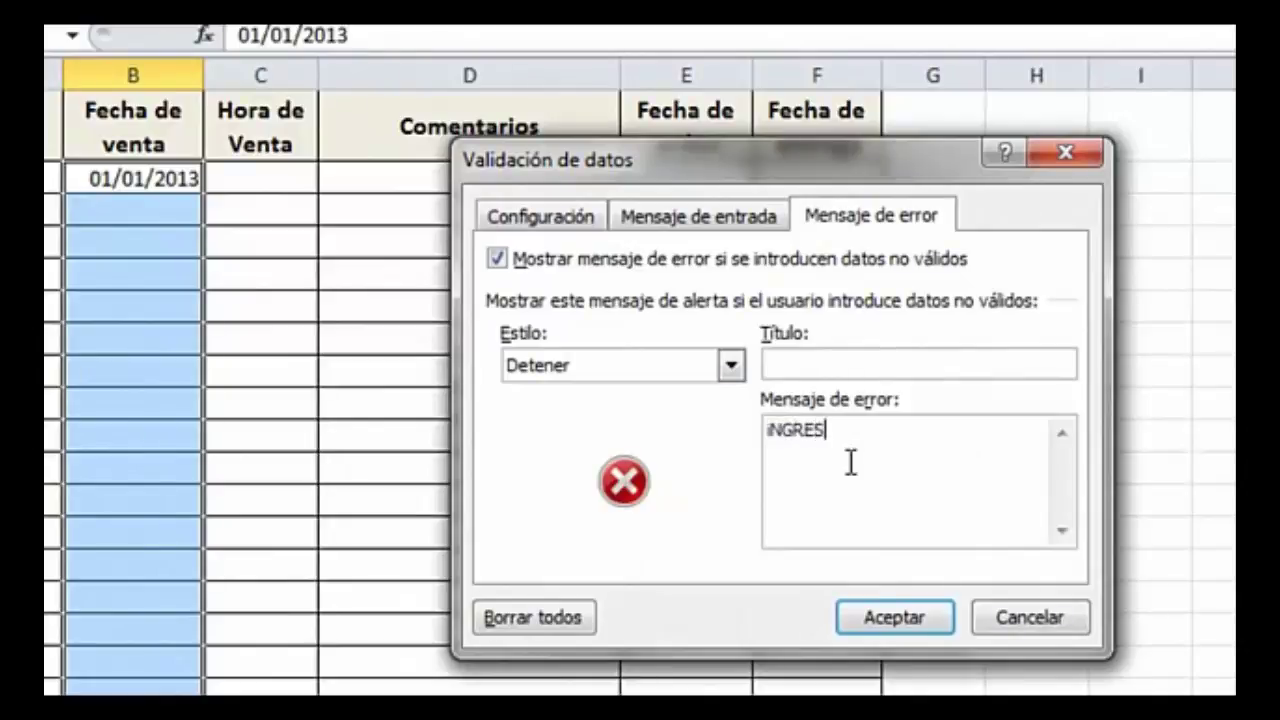
key("BackSpace")
key("BackSpace")
key("BackSpace")
key("BackSpace")
key("BackSpace")
key("BackSpace")
key("BackSpace")
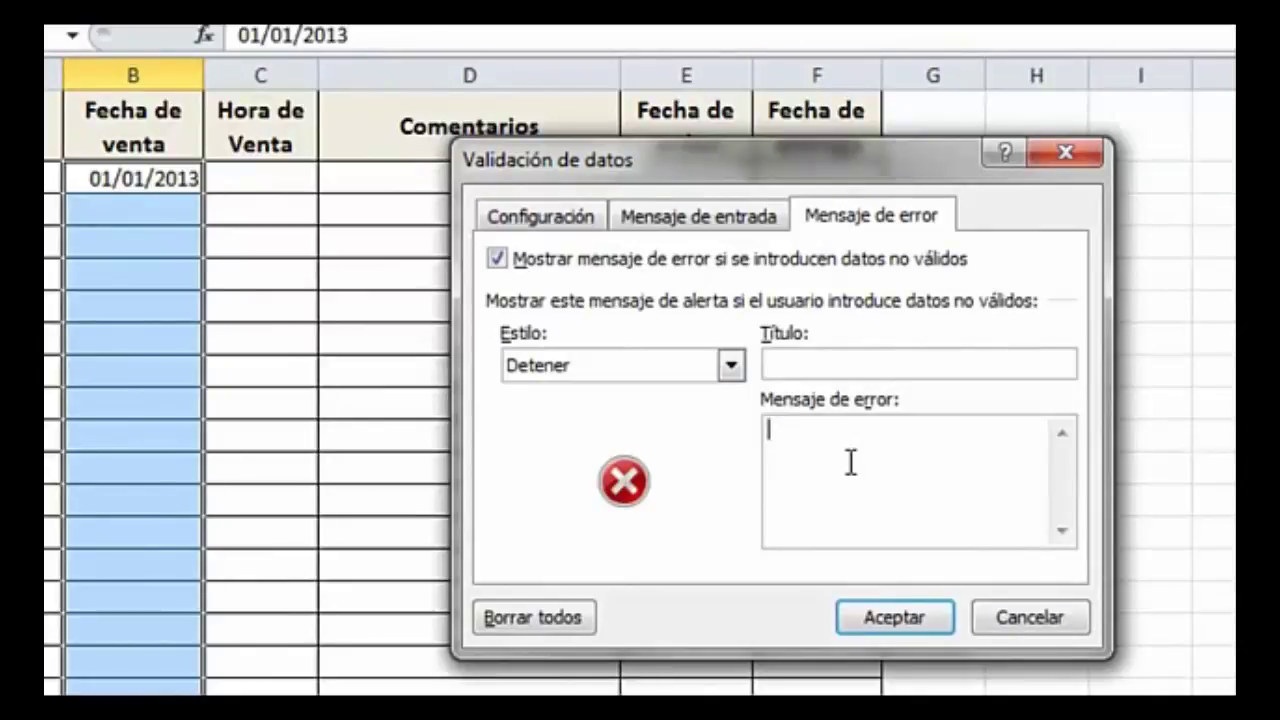
Step: Set the validation's error message to "Ingresar fecha a partir 1/1/13" and apply it to the Fecha de venta cells
type("Ingresa")
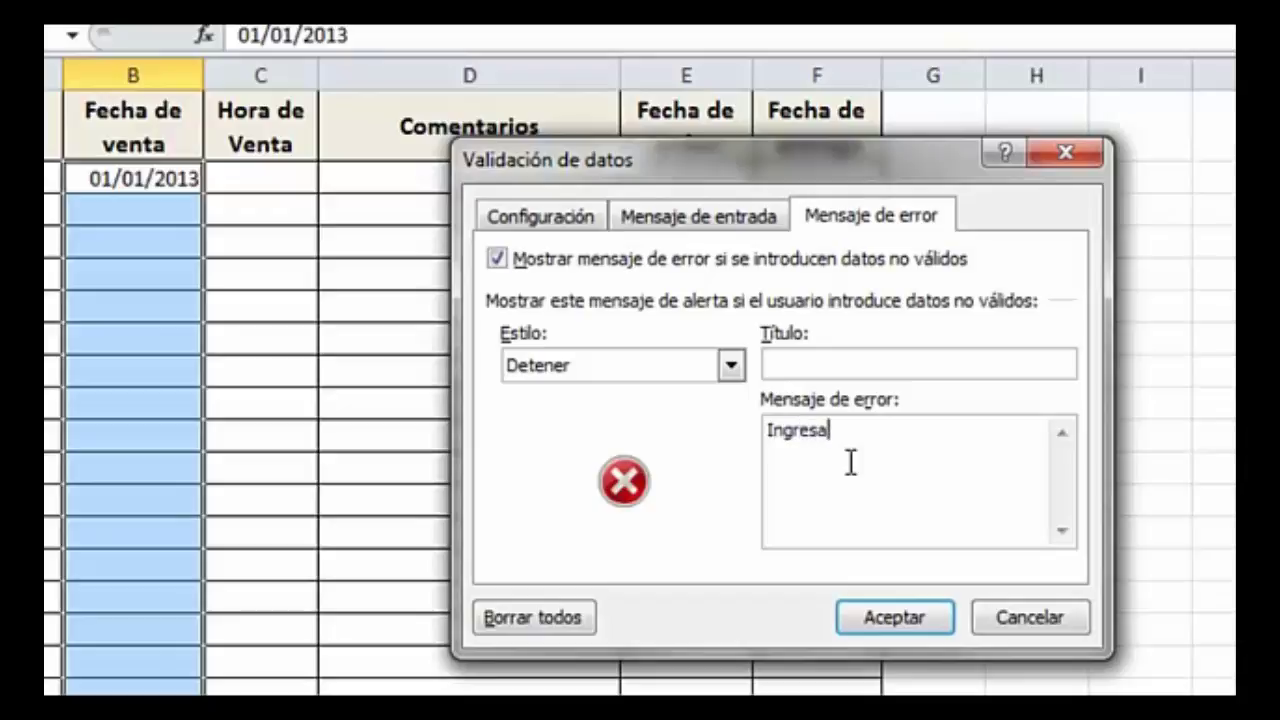
type("r fecha a parti")
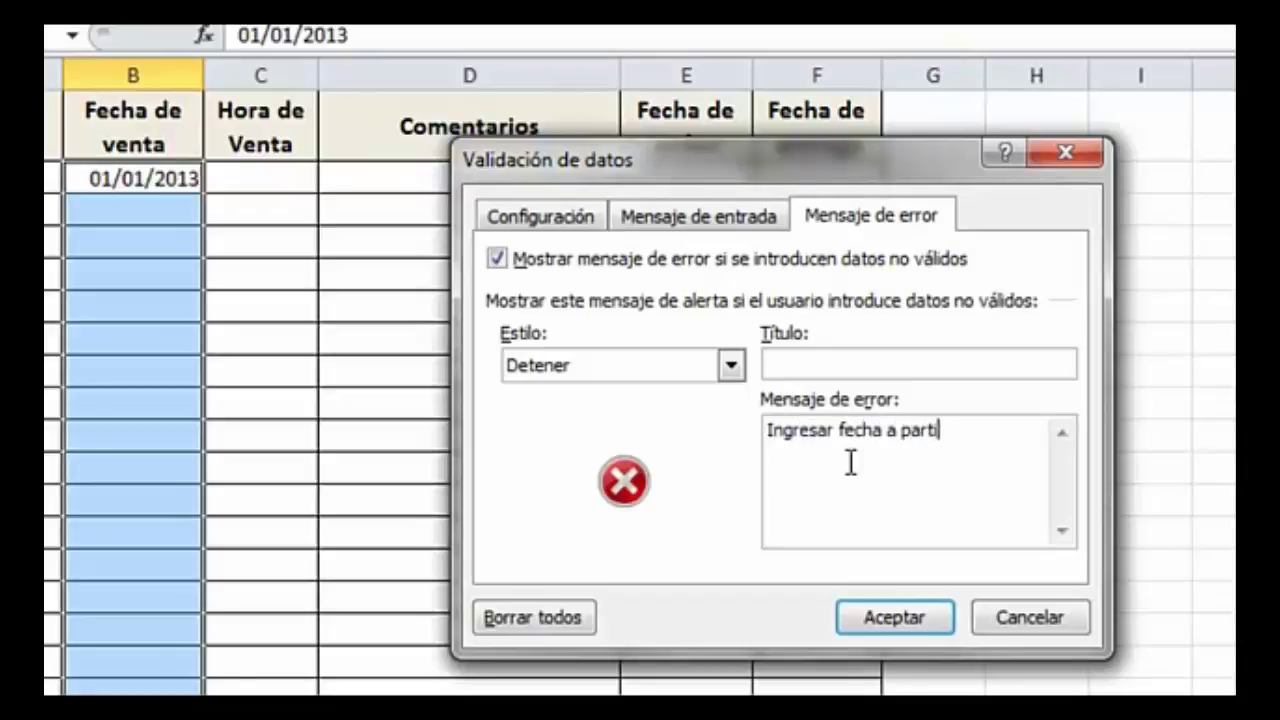
type("r 1/1/13")
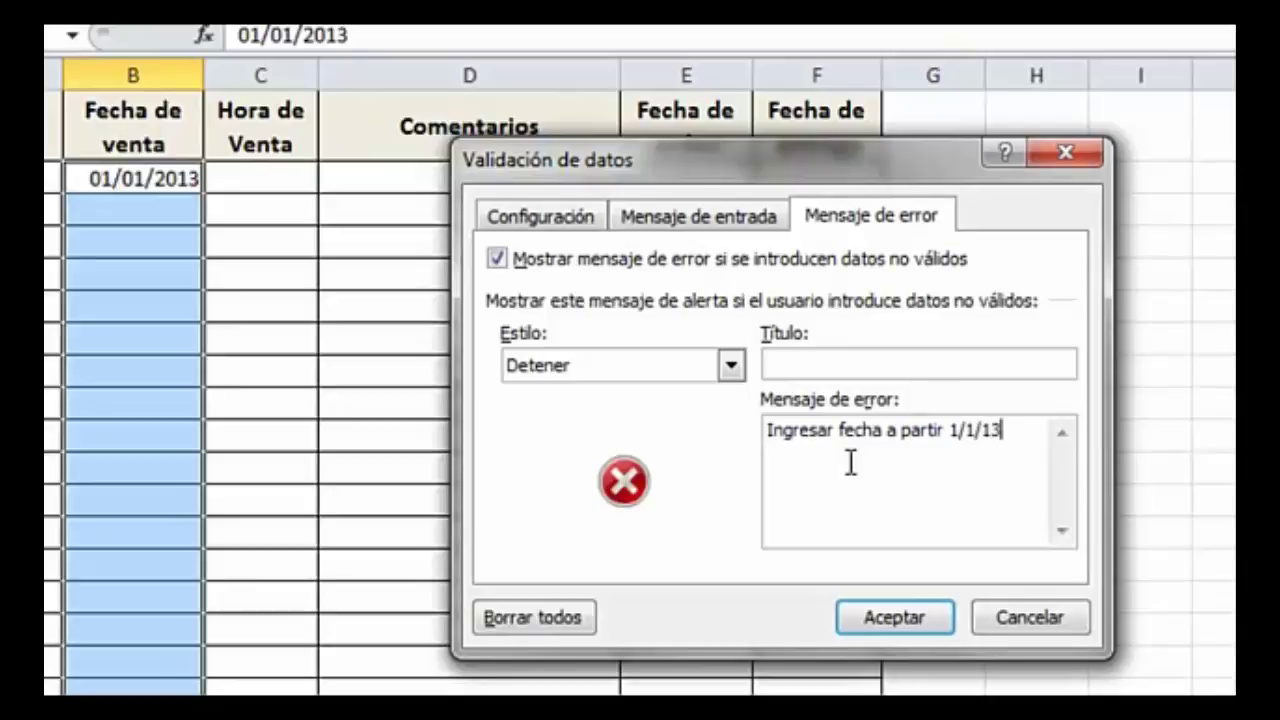
left_click(930, 621)
Step: Try to enter the date 25/12 in cell B3 to test the custom error message
left_click(138, 210)
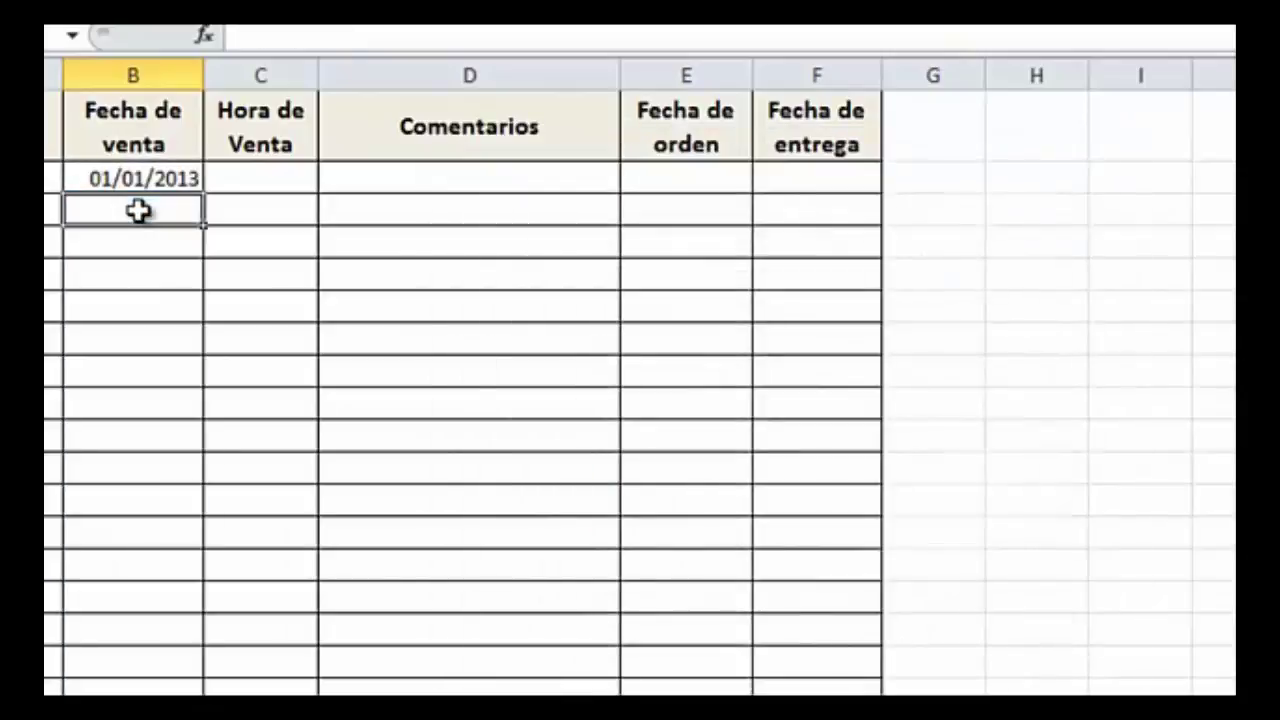
type("25/12")
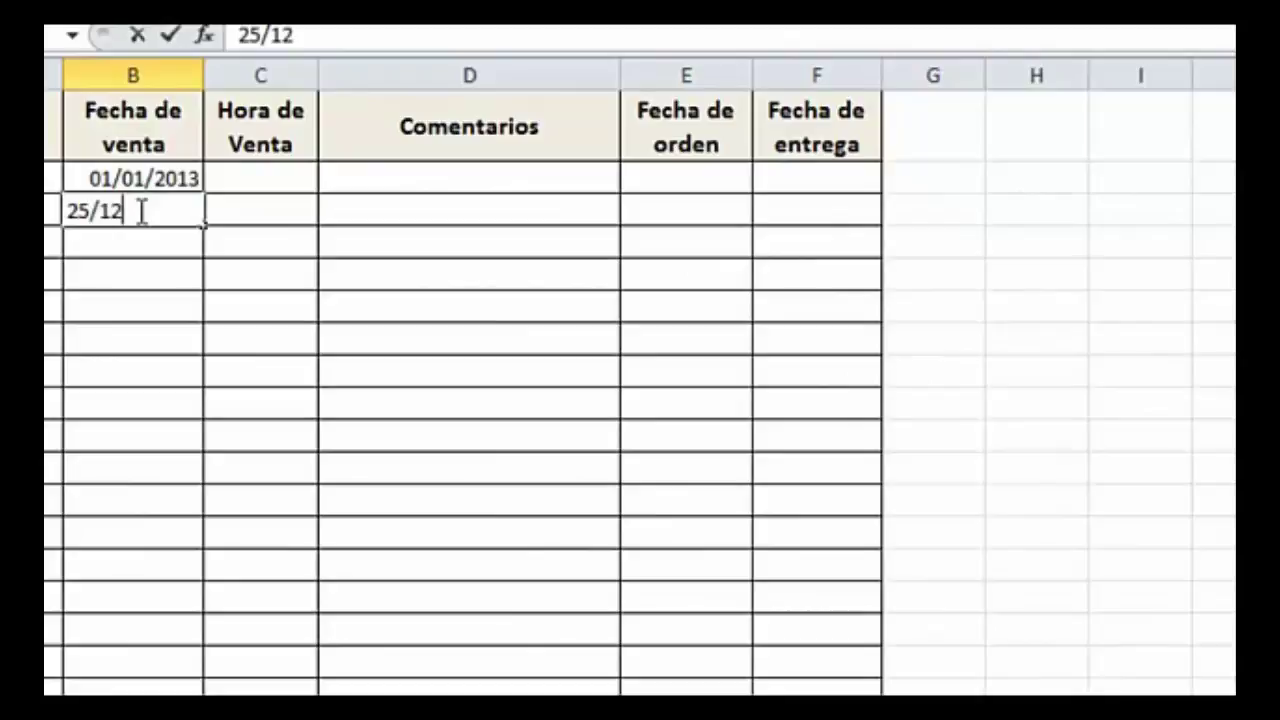
key("Return")
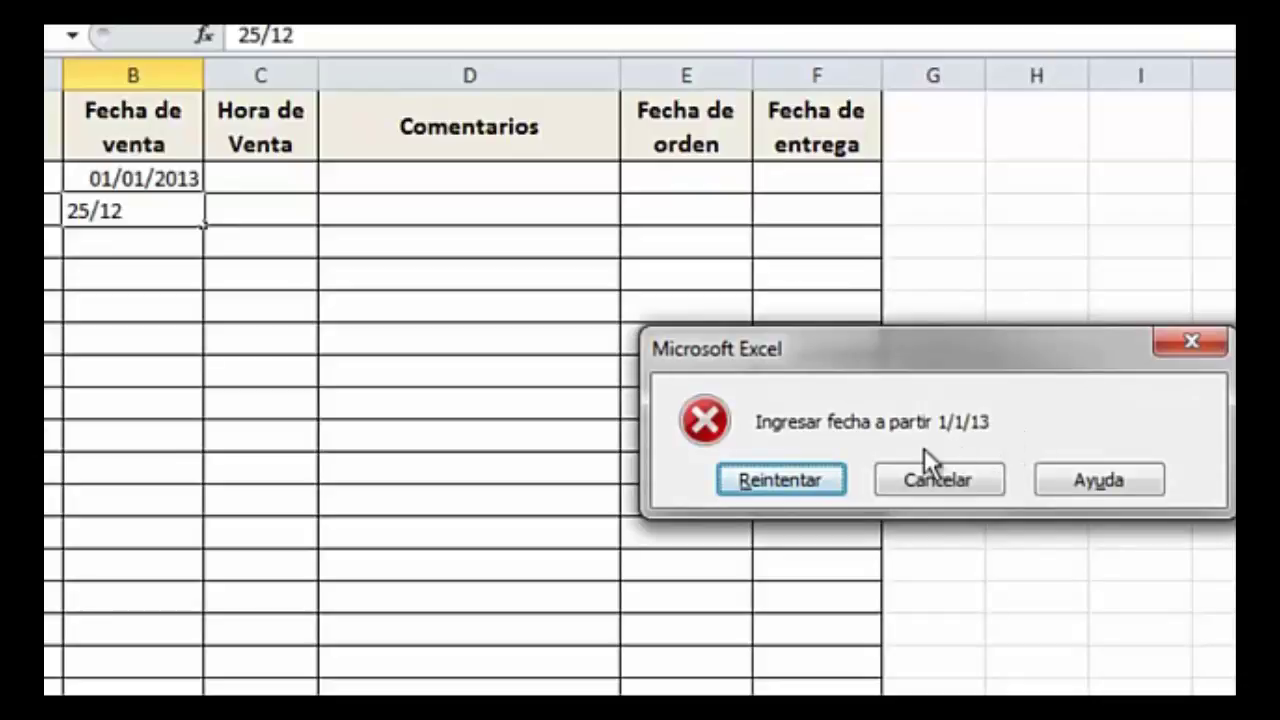
Step: Retry the entry in cell B3 with the date 2/01/2013
left_click(773, 484)
type("2/")
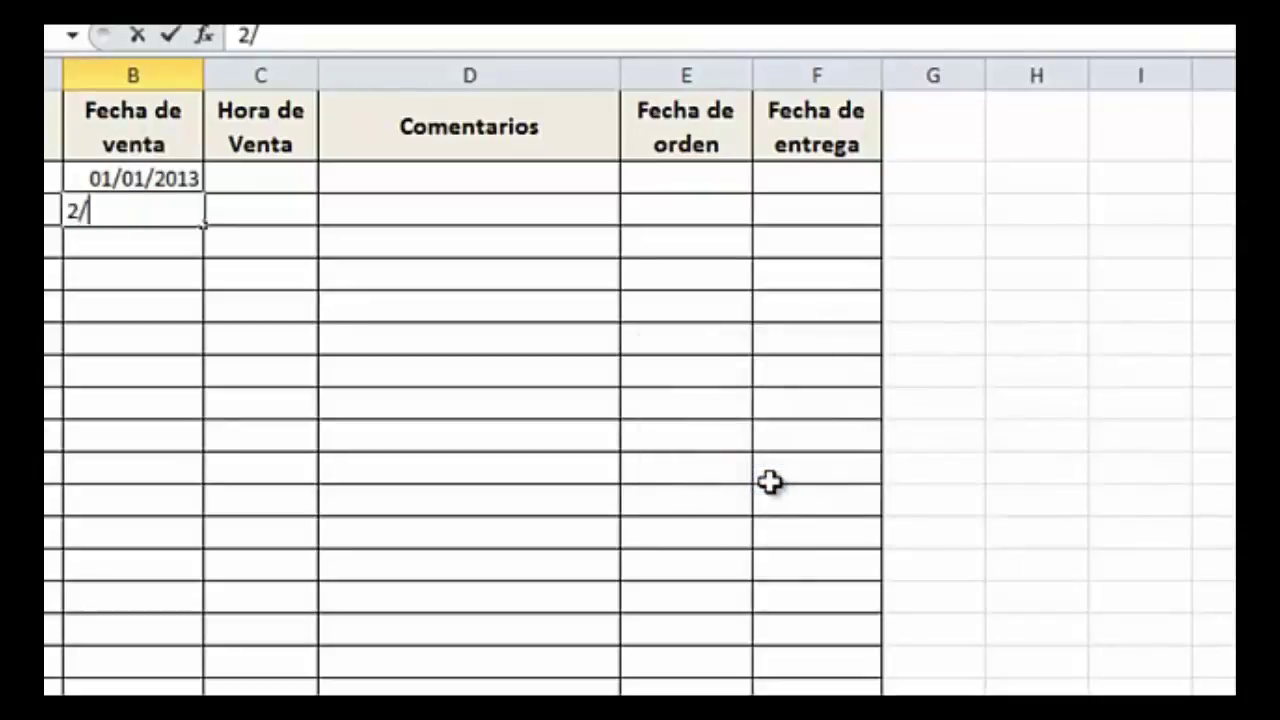
type("01/2013")
key("Return")
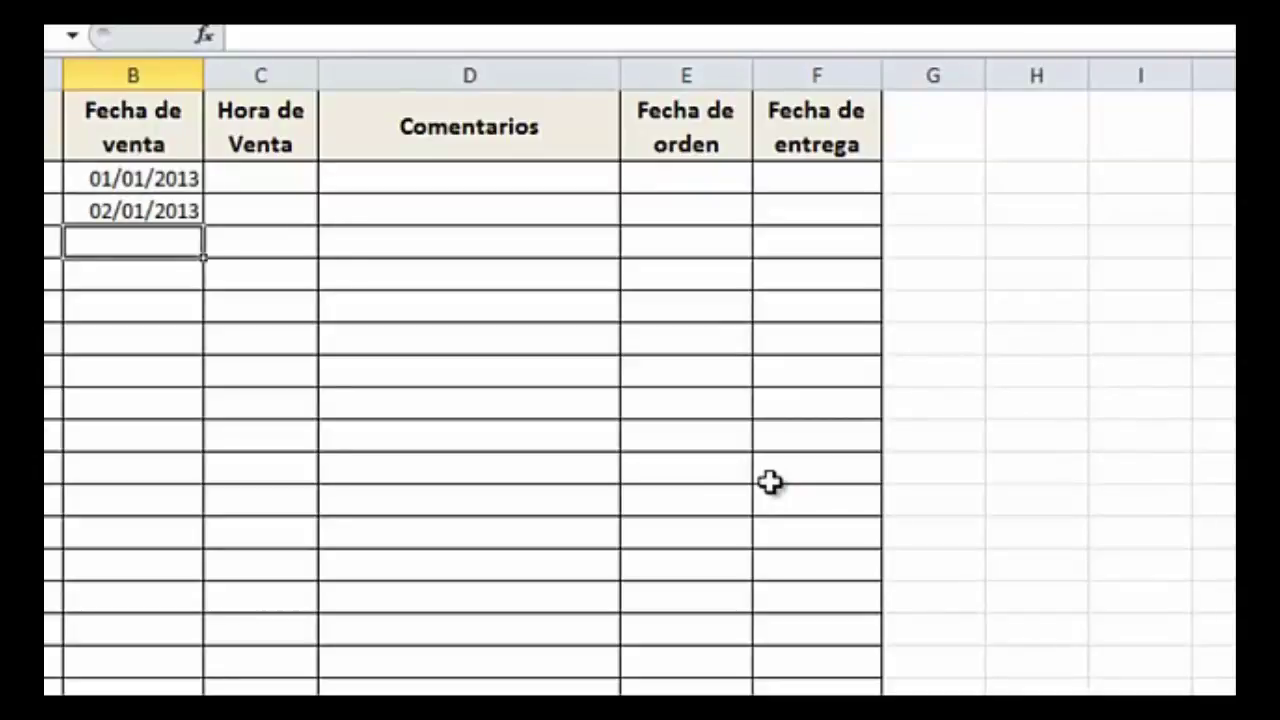
Step: Change the error alert style of the Fecha de venta cells B2:B23 to Advertencia
left_click(146, 186)
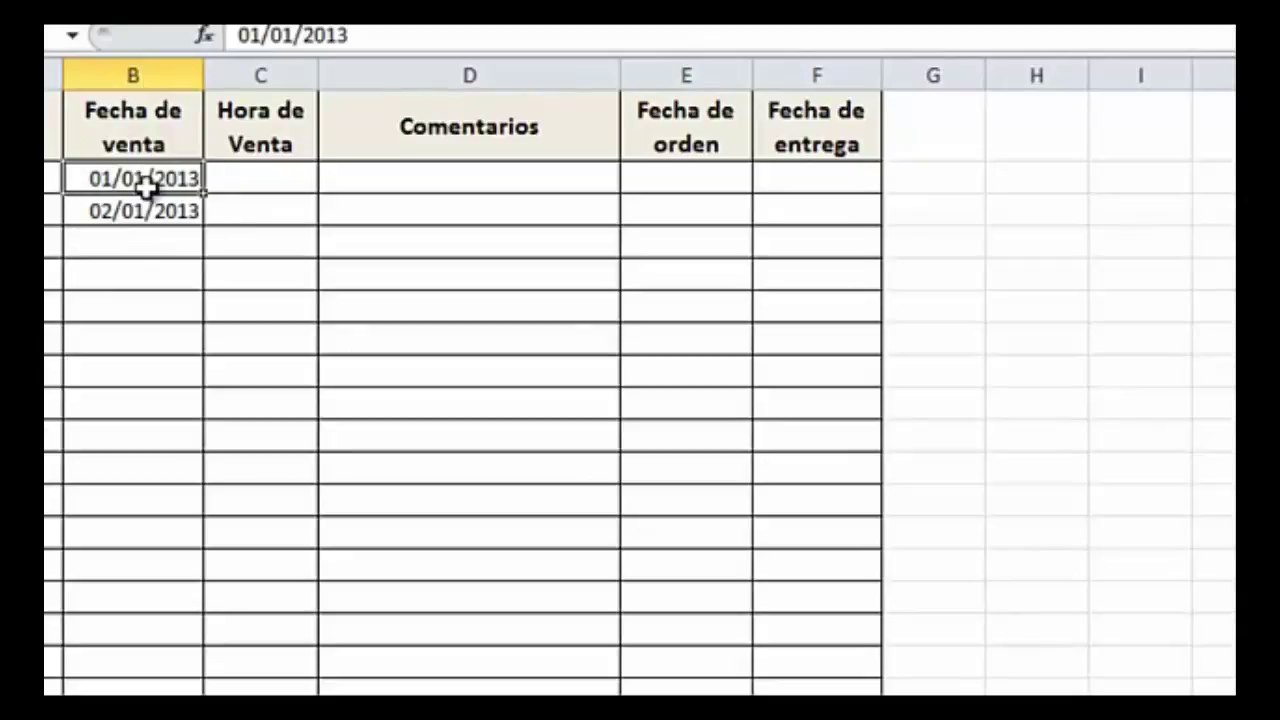
key("shift+Down")
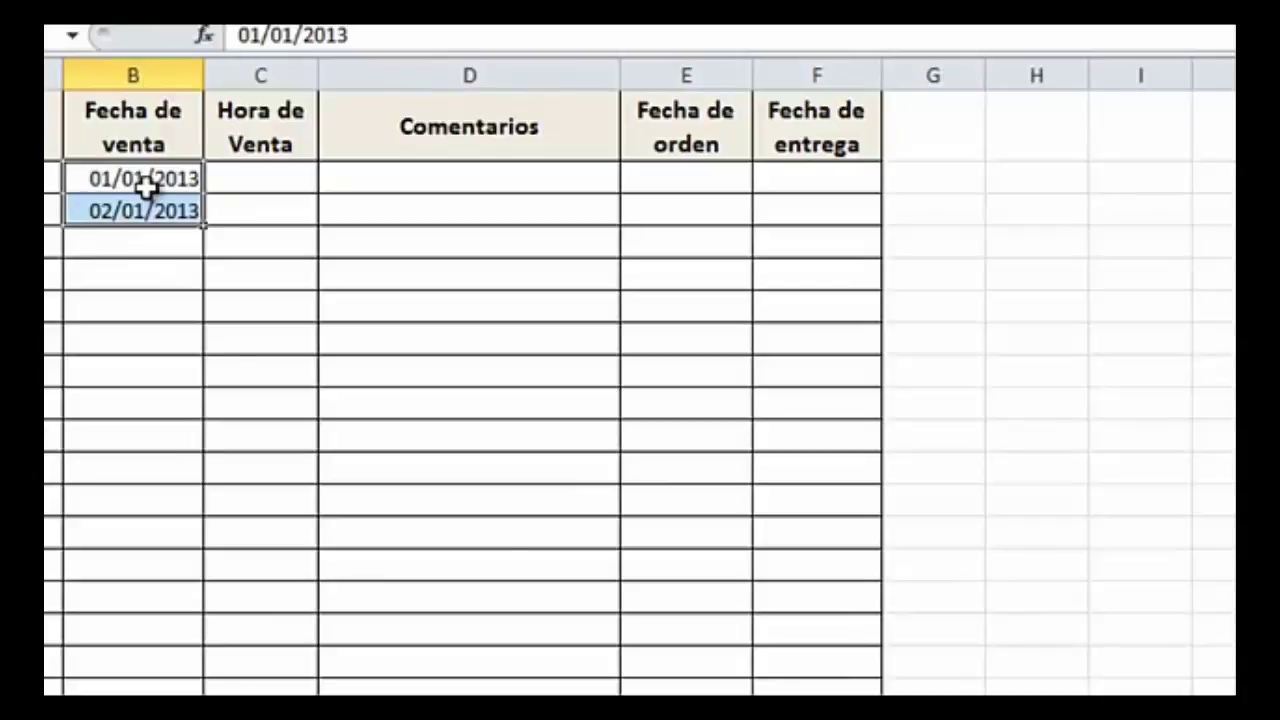
key("ctrl+shift+Down")
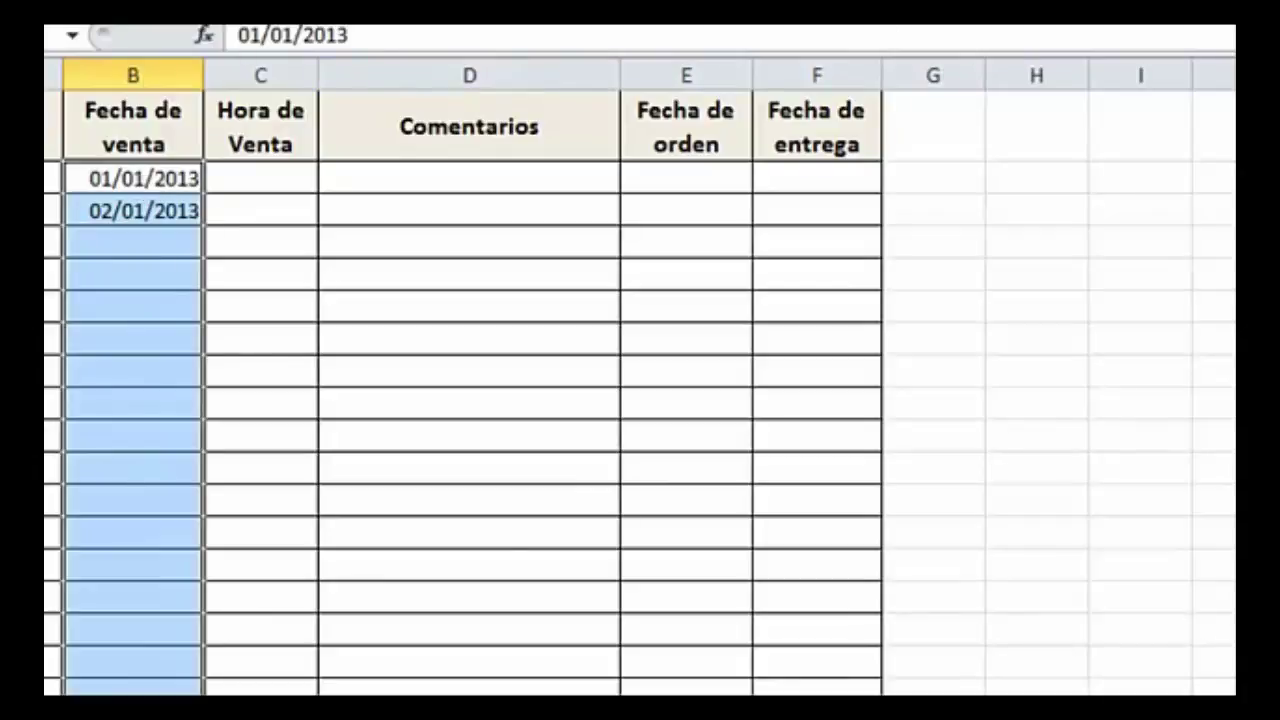
left_click(712, 27)
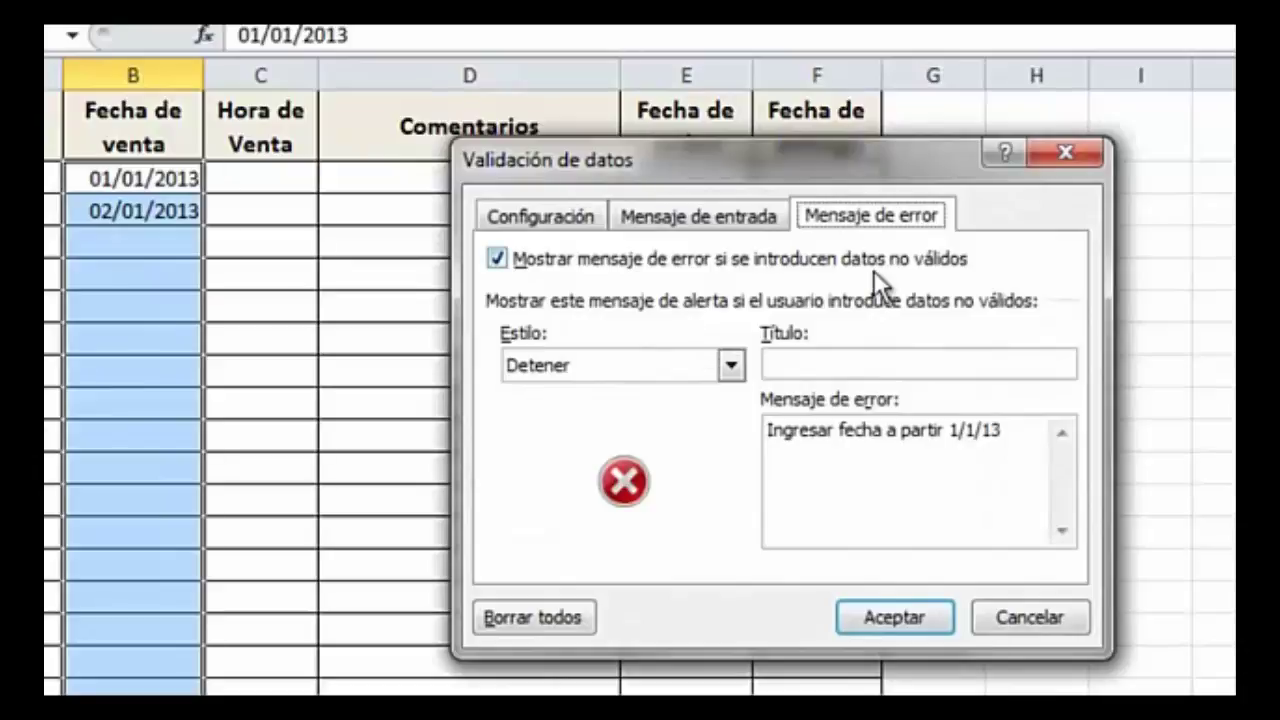
left_click(733, 367)
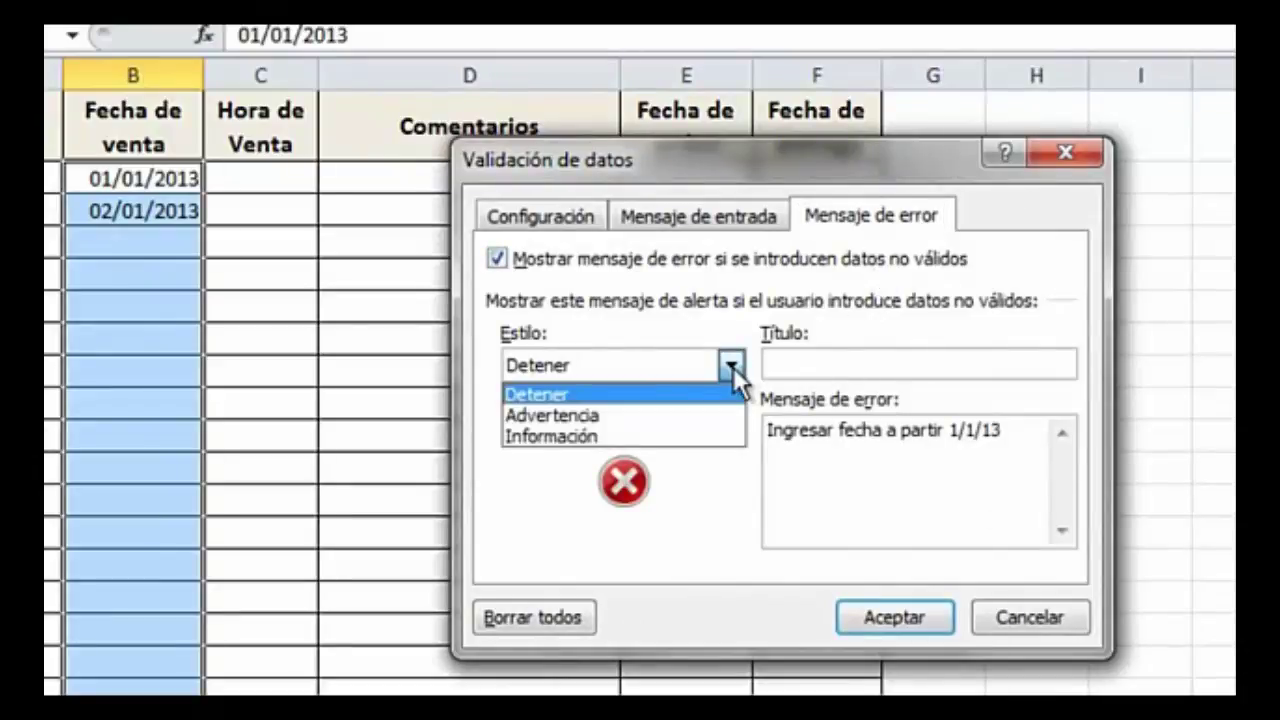
left_click(646, 420)
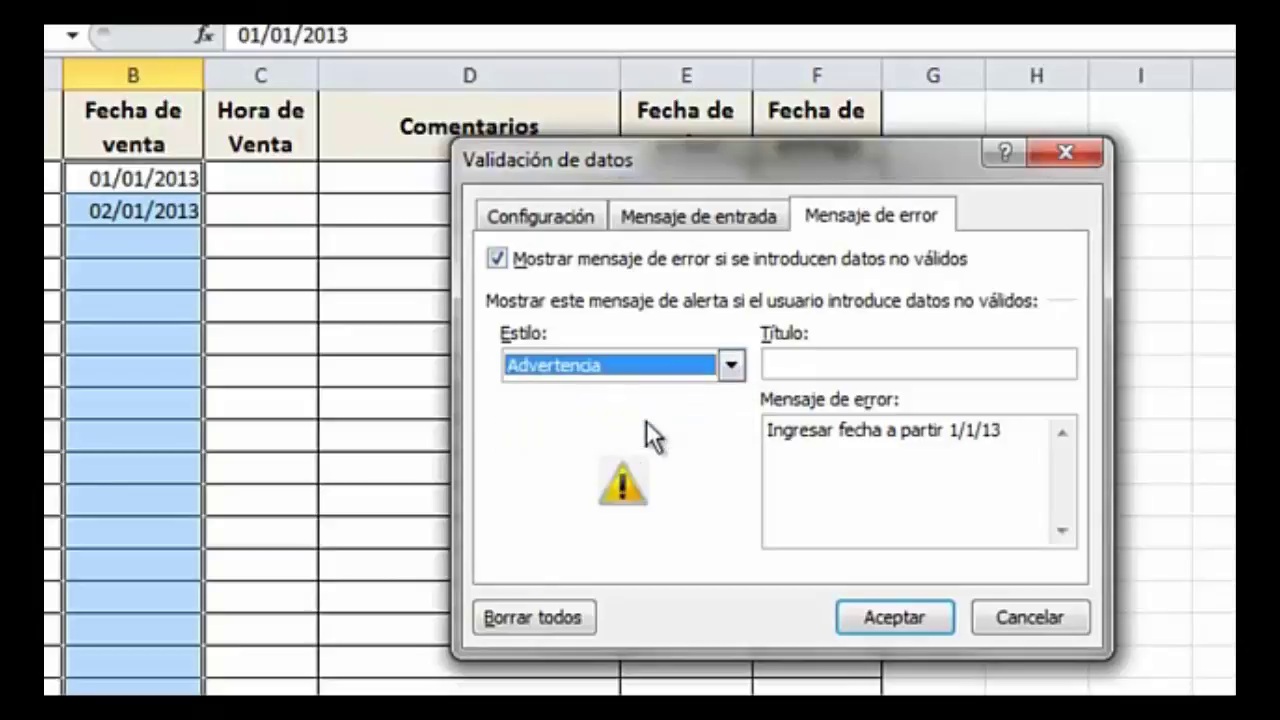
left_click(903, 614)
Step: Enter the date 25/12 in cell B4 and choose to continue despite the warning
left_click(178, 244)
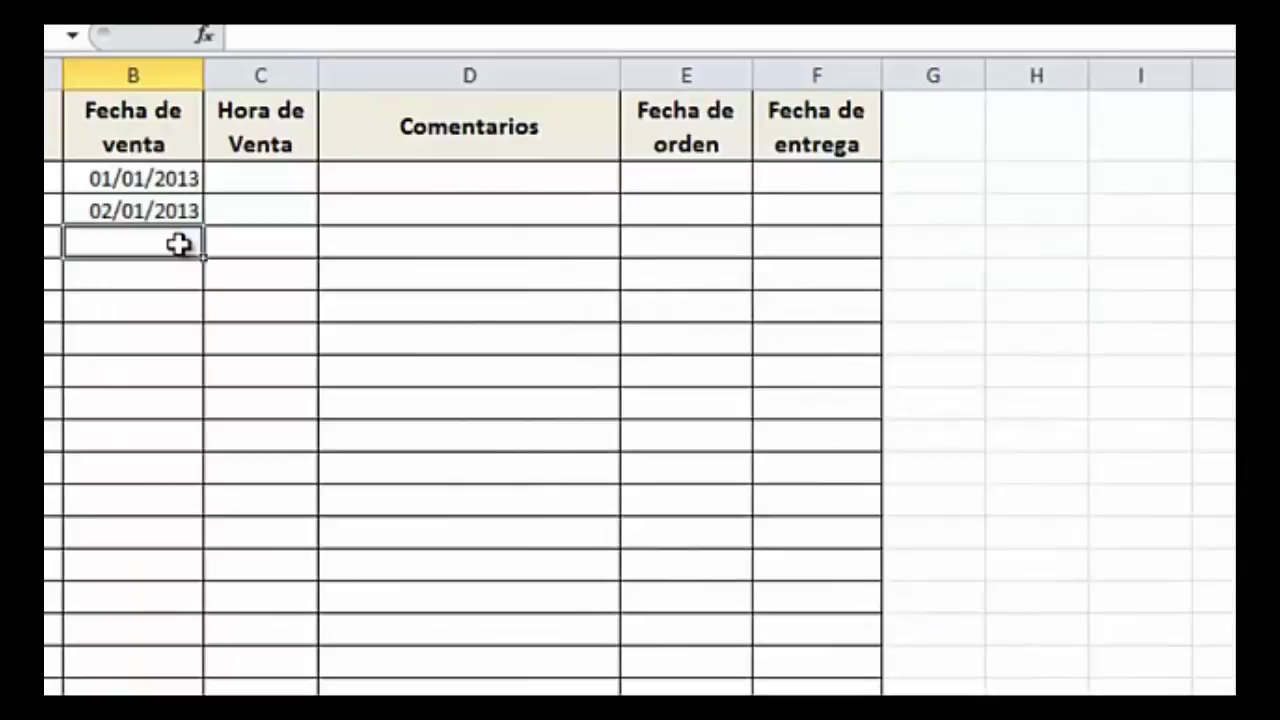
type("25/12")
key("Return")
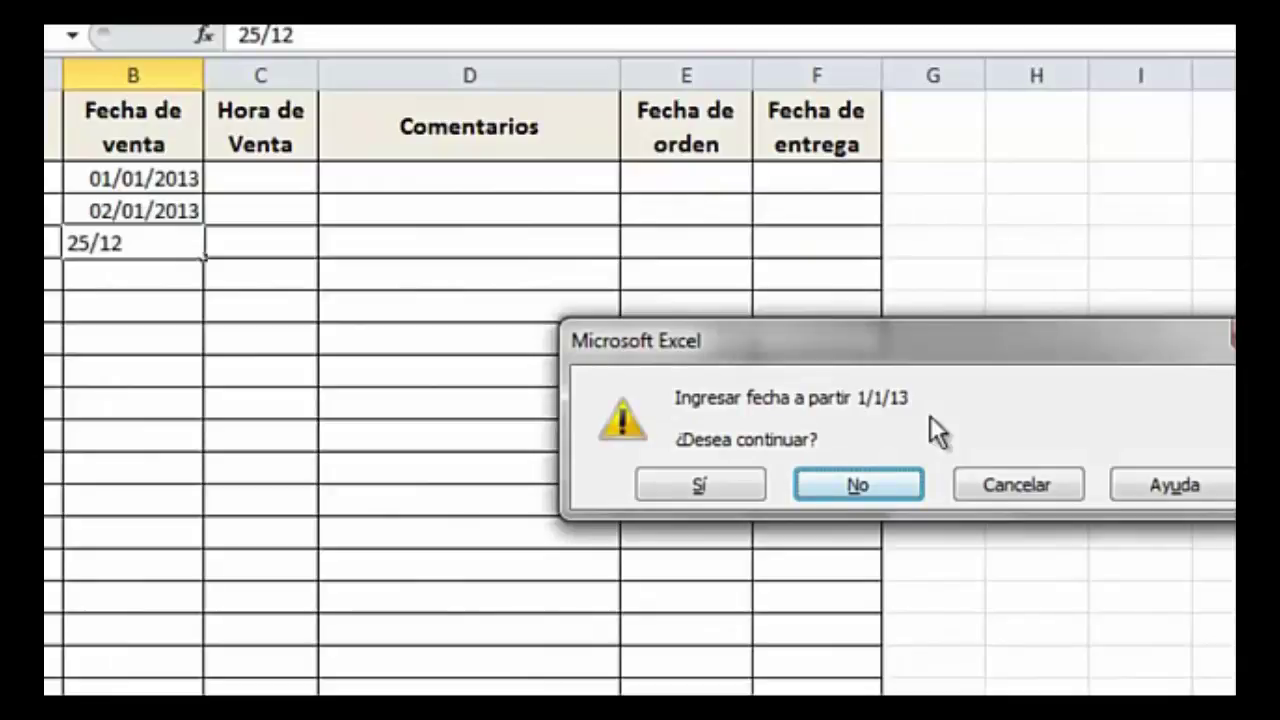
left_click(706, 487)
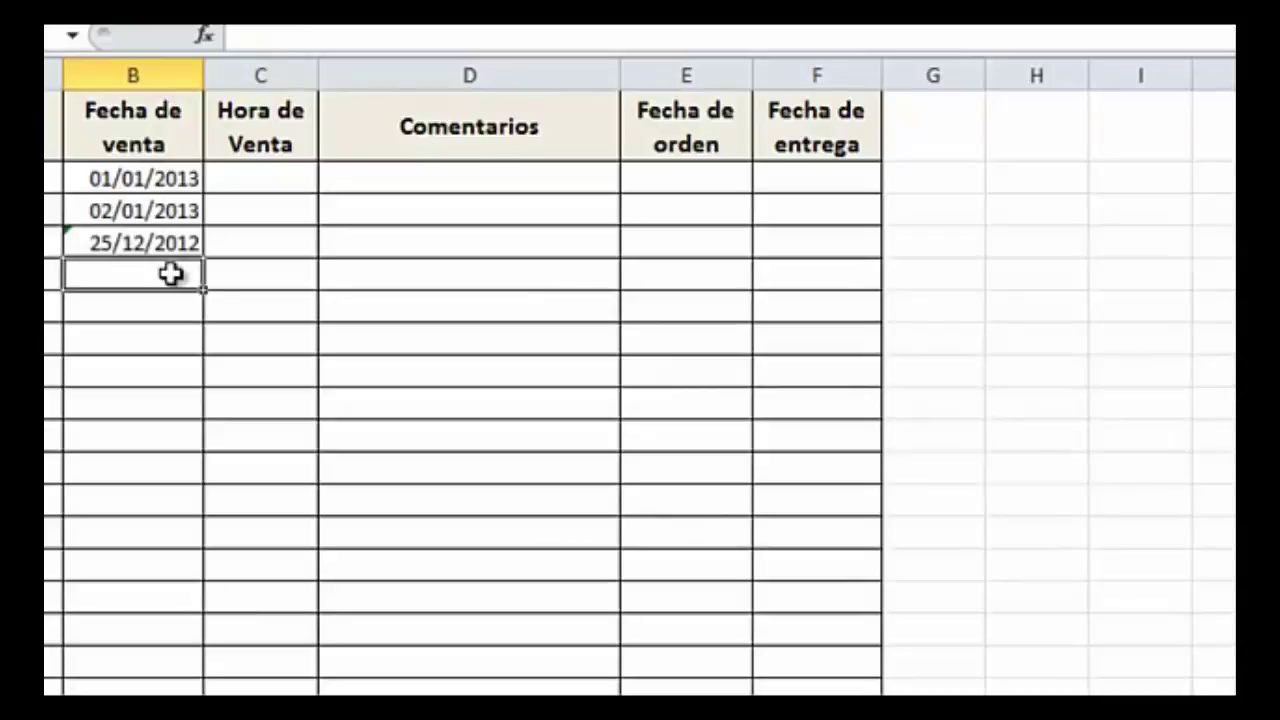
Step: Change the error alert style of the remaining empty Fecha de venta cells, from B5 down, to Información
key("ctrl+shift+Down")
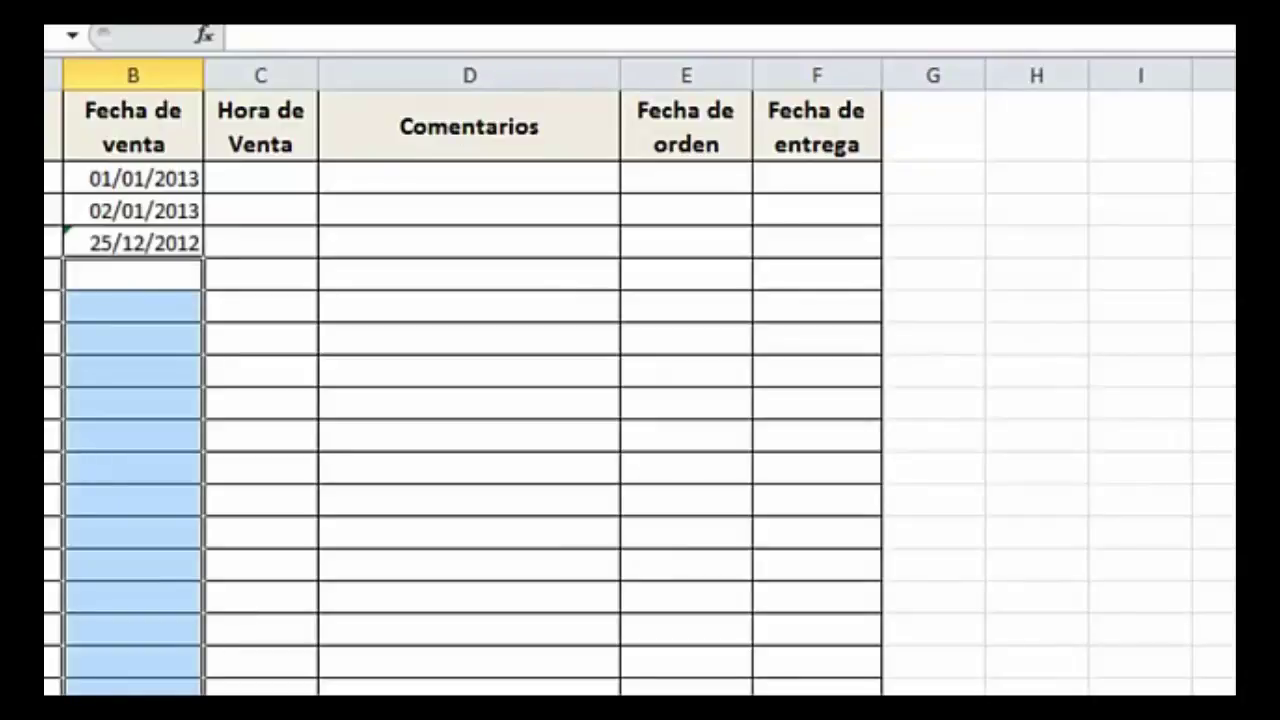
left_click(1032, 26)
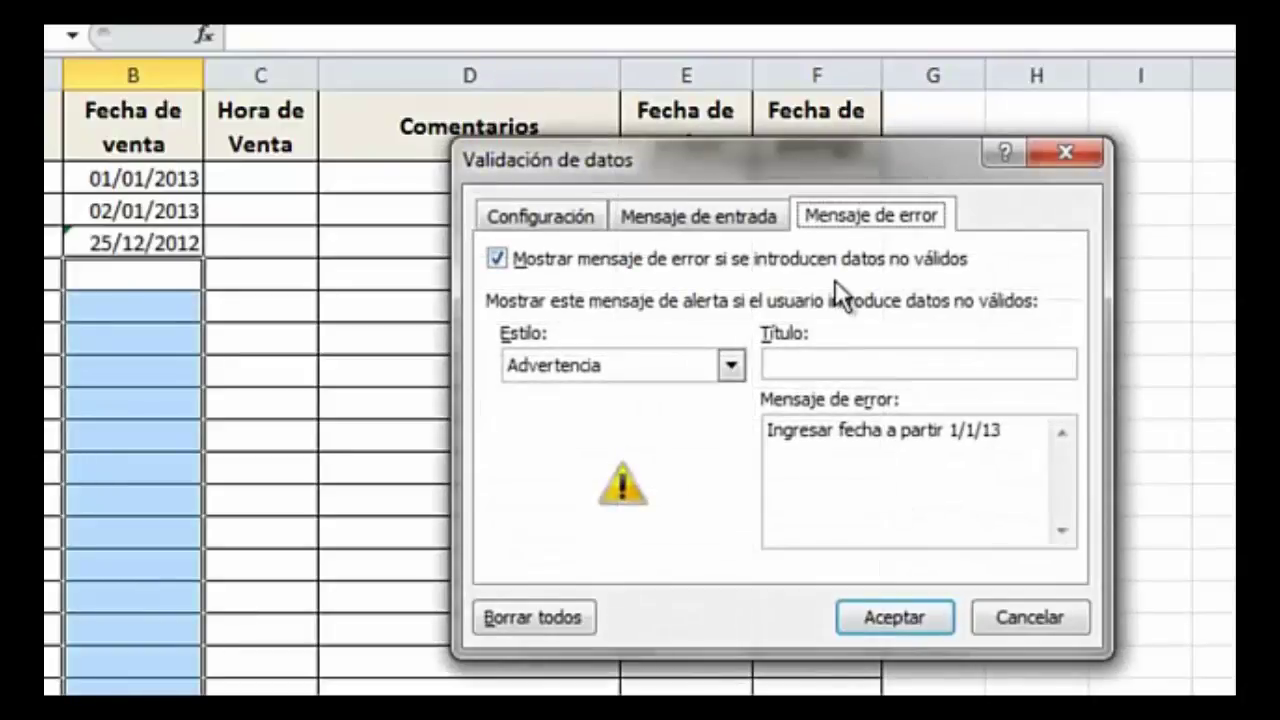
left_click(731, 366)
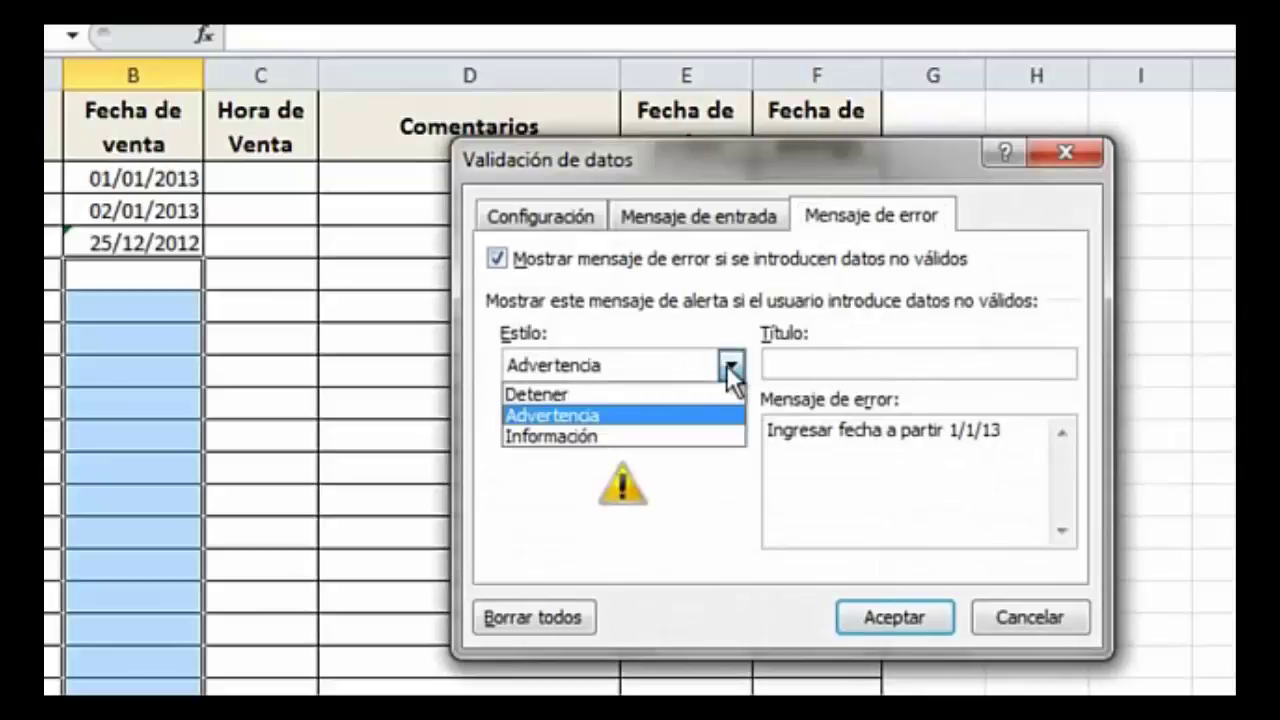
left_click(644, 430)
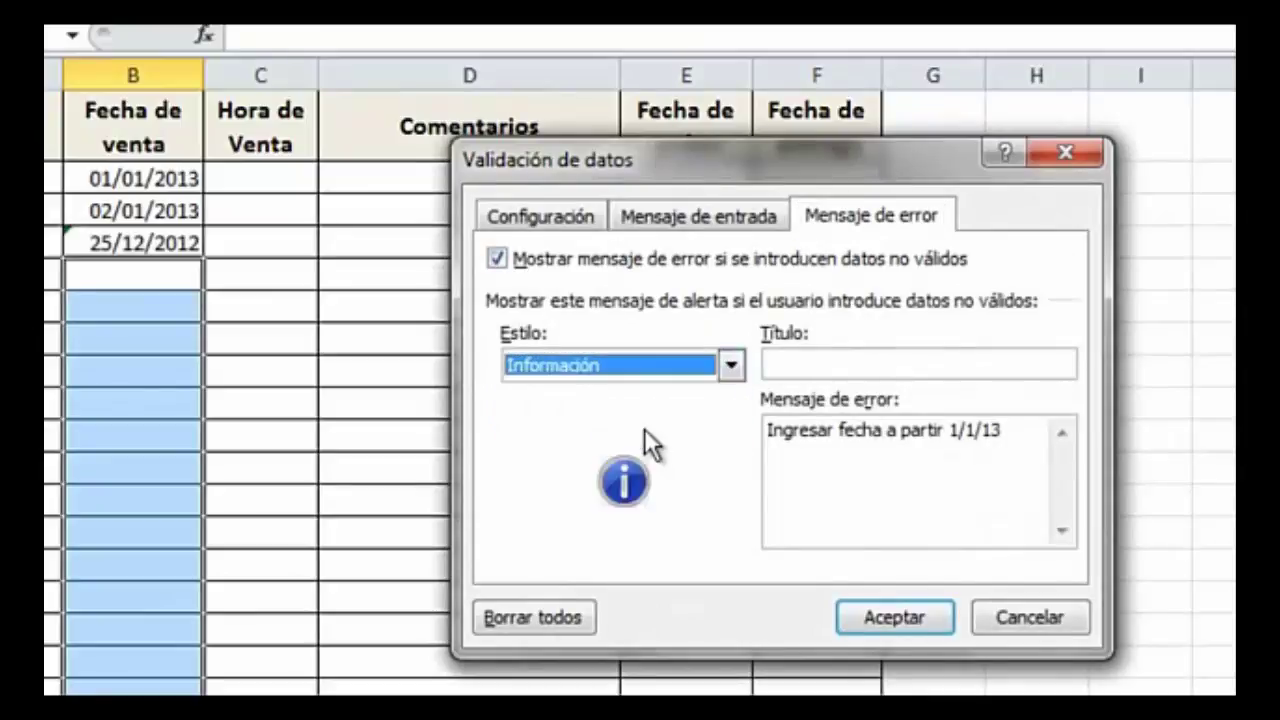
left_click(905, 627)
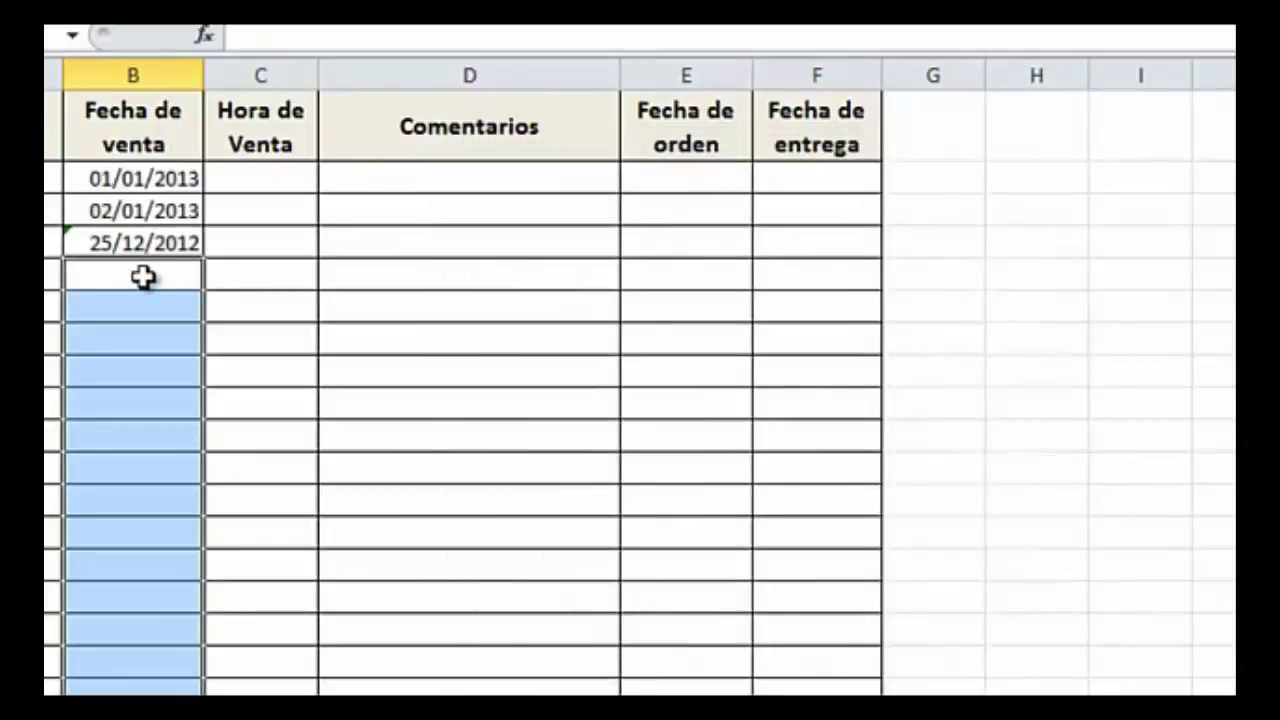
Step: Enter the date 20/12 in cell B5 and accept the information alert
left_click(143, 277)
type("20/12")
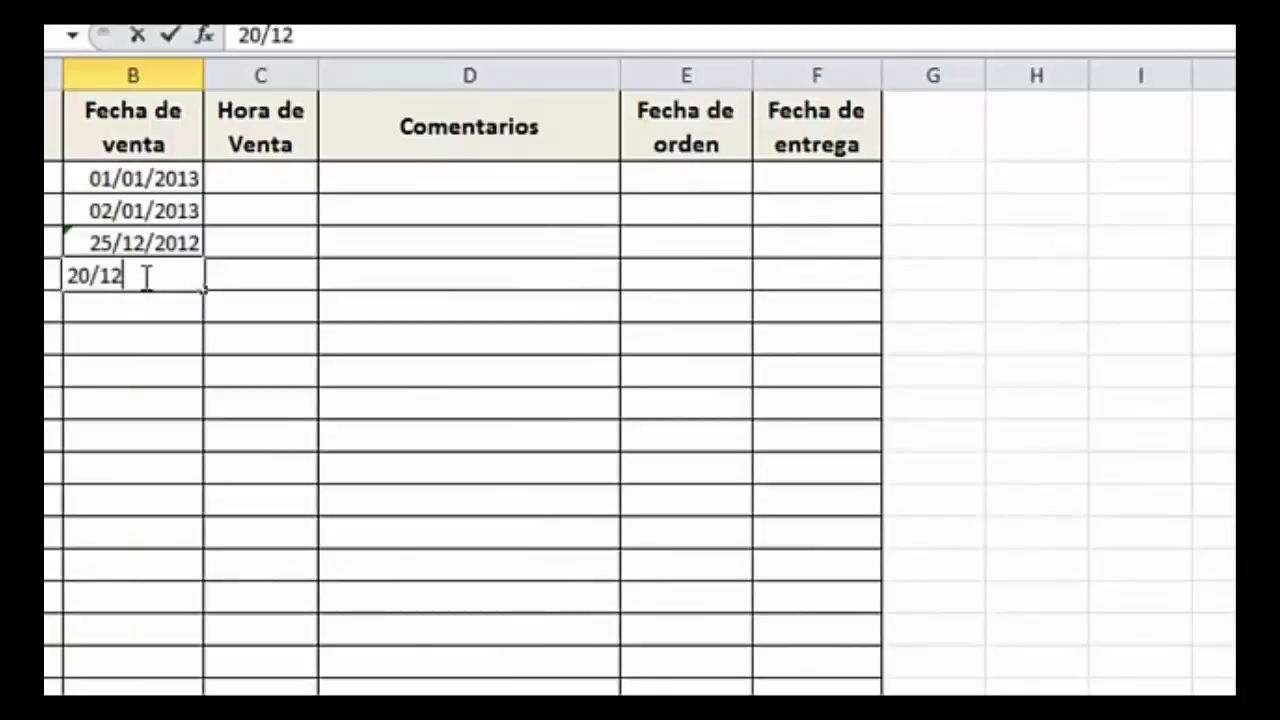
key("Return")
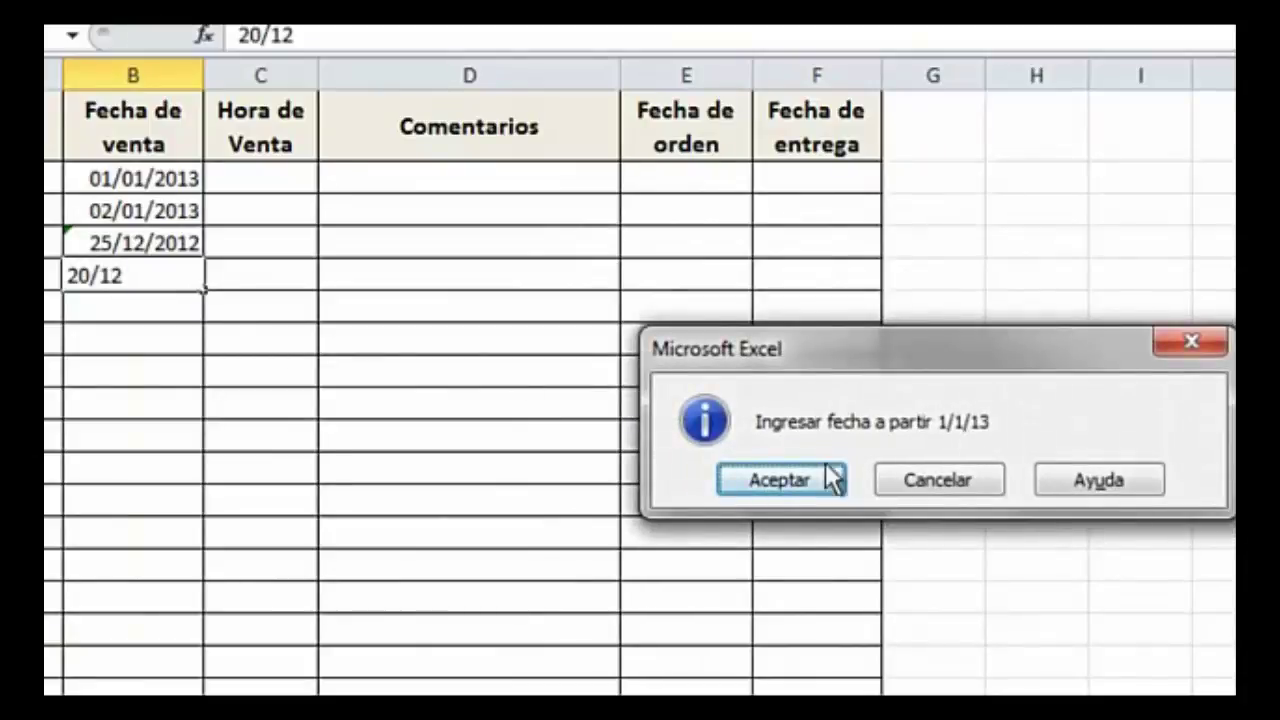
left_click(763, 481)
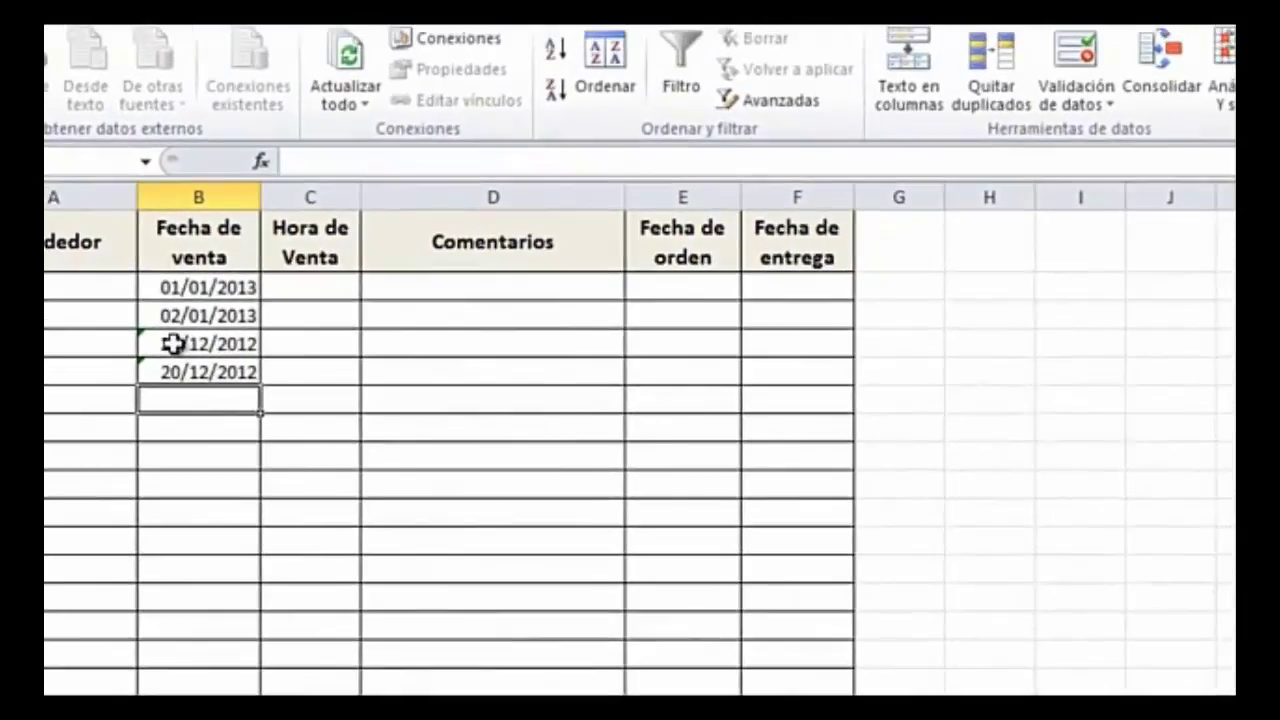
Step: Examine the data validation error options offered for the date in cell B4
left_click(172, 343)
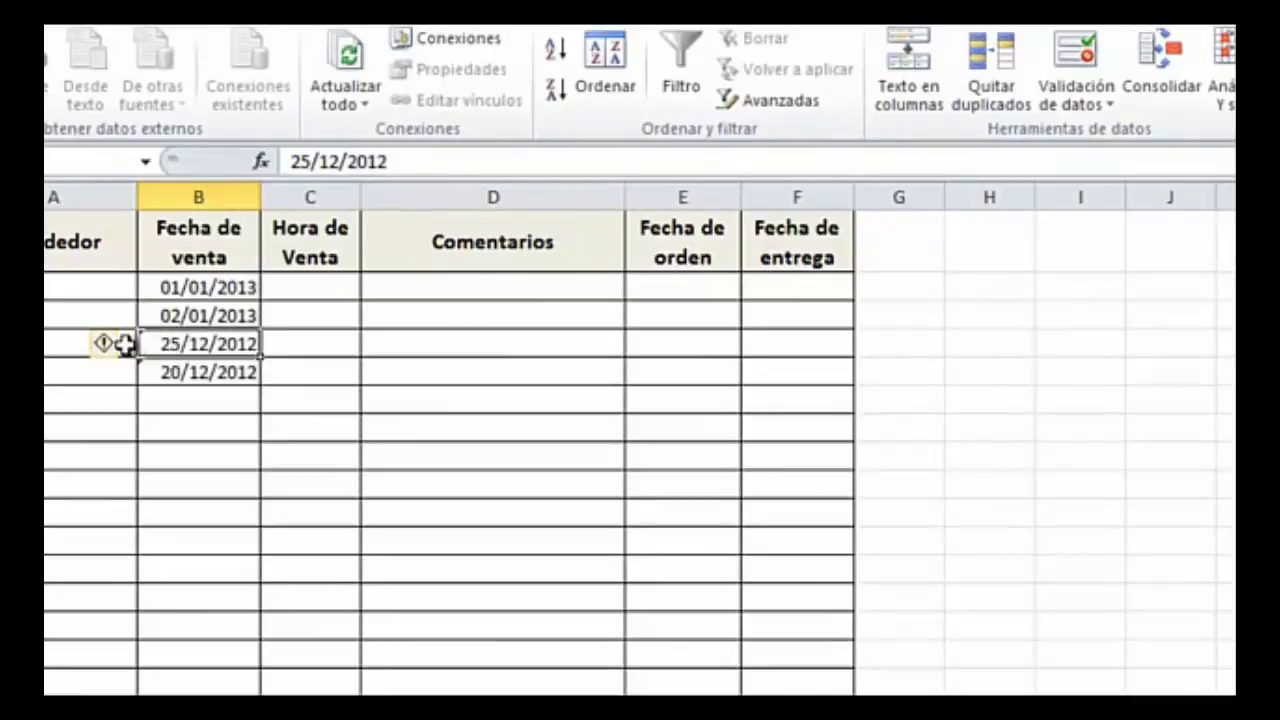
mouse_move(118, 347)
left_click(128, 346)
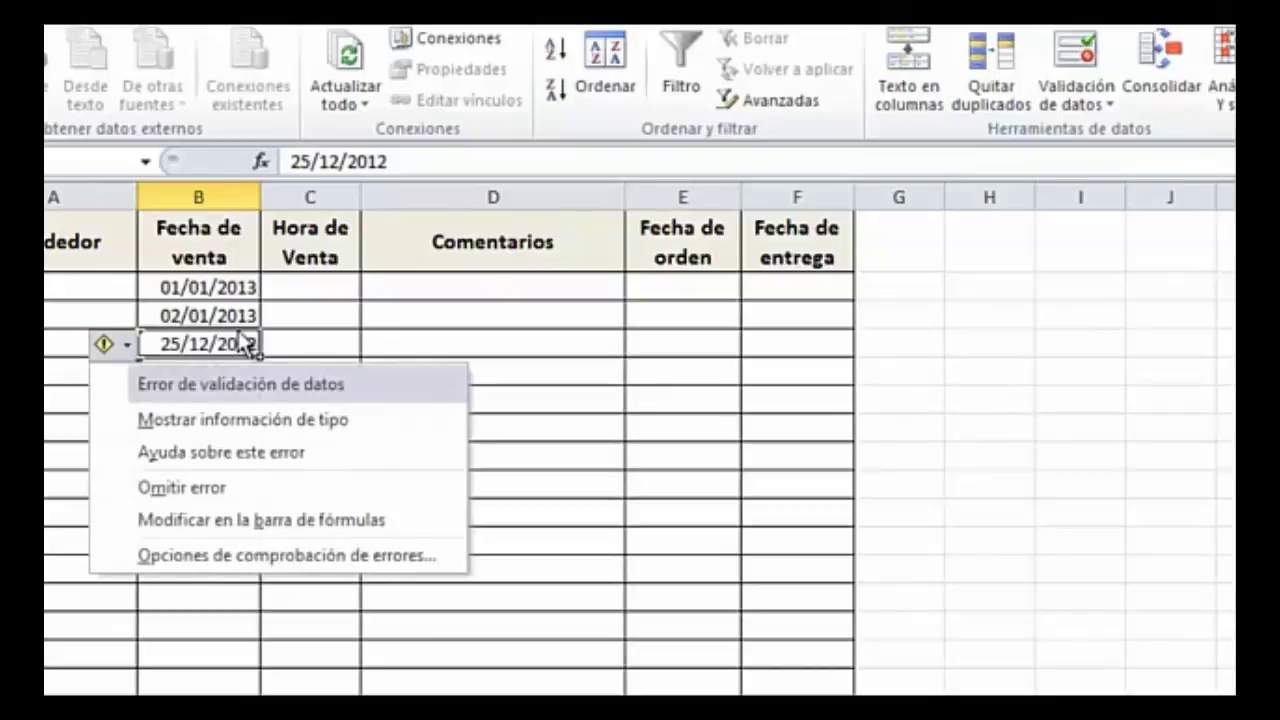
left_click(233, 338)
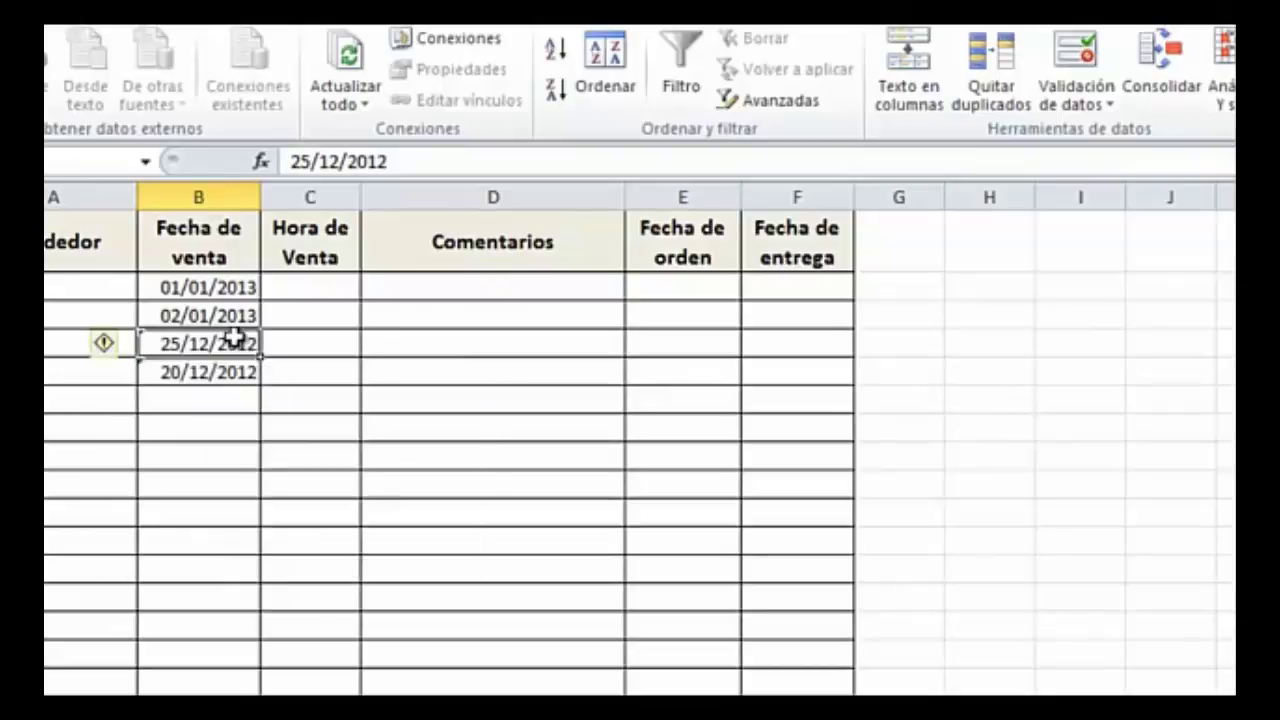
left_click(229, 401)
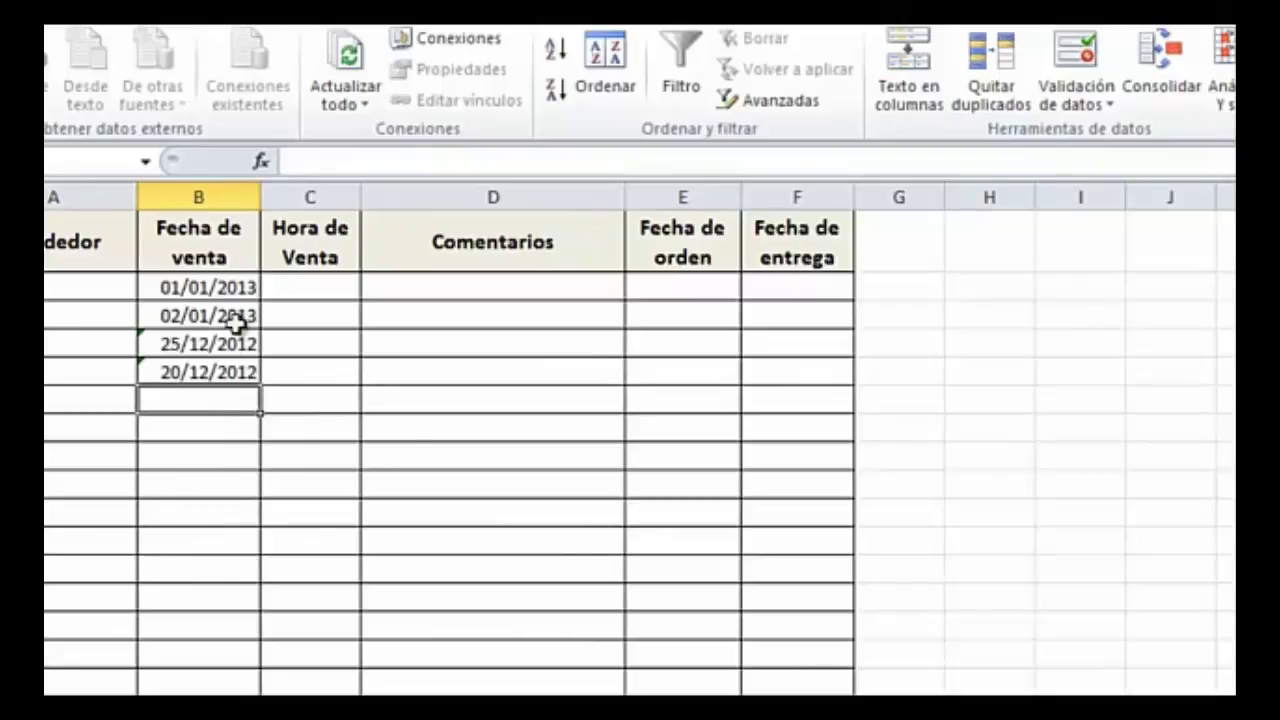
Step: Circle the invalid data in the Fecha de venta cells
left_click_drag(243, 286, 230, 690)
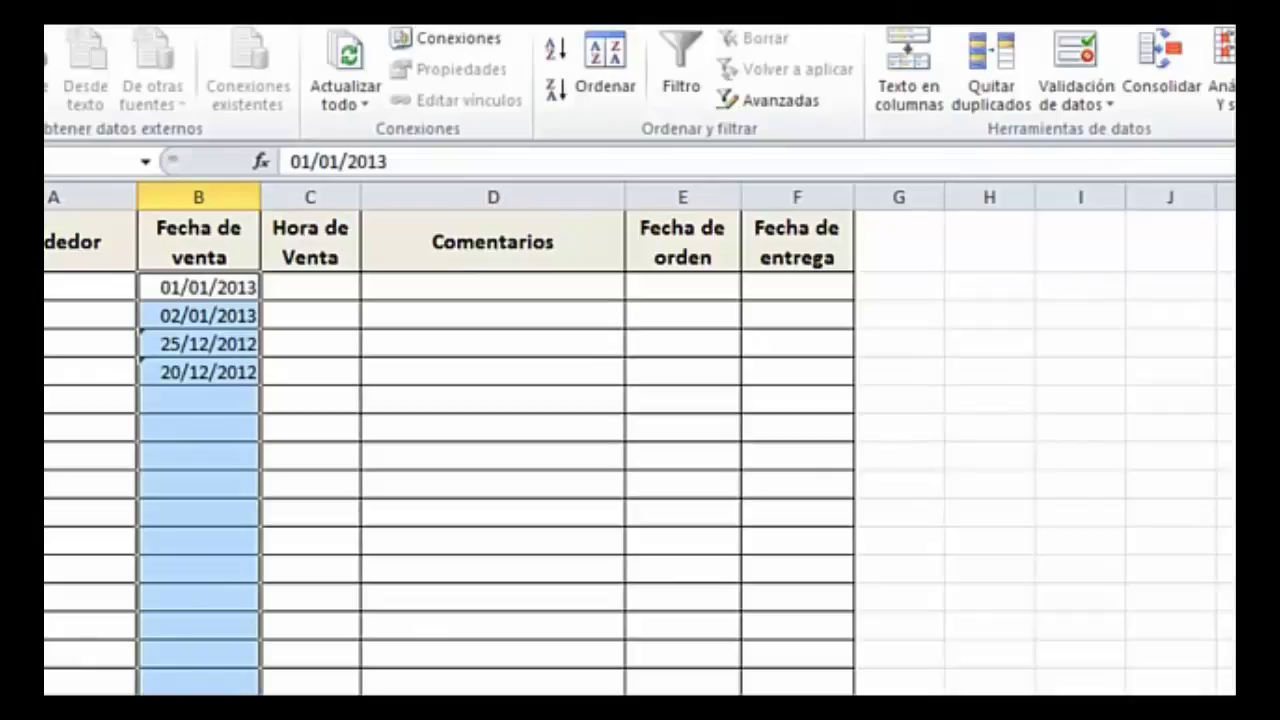
left_click(1108, 104)
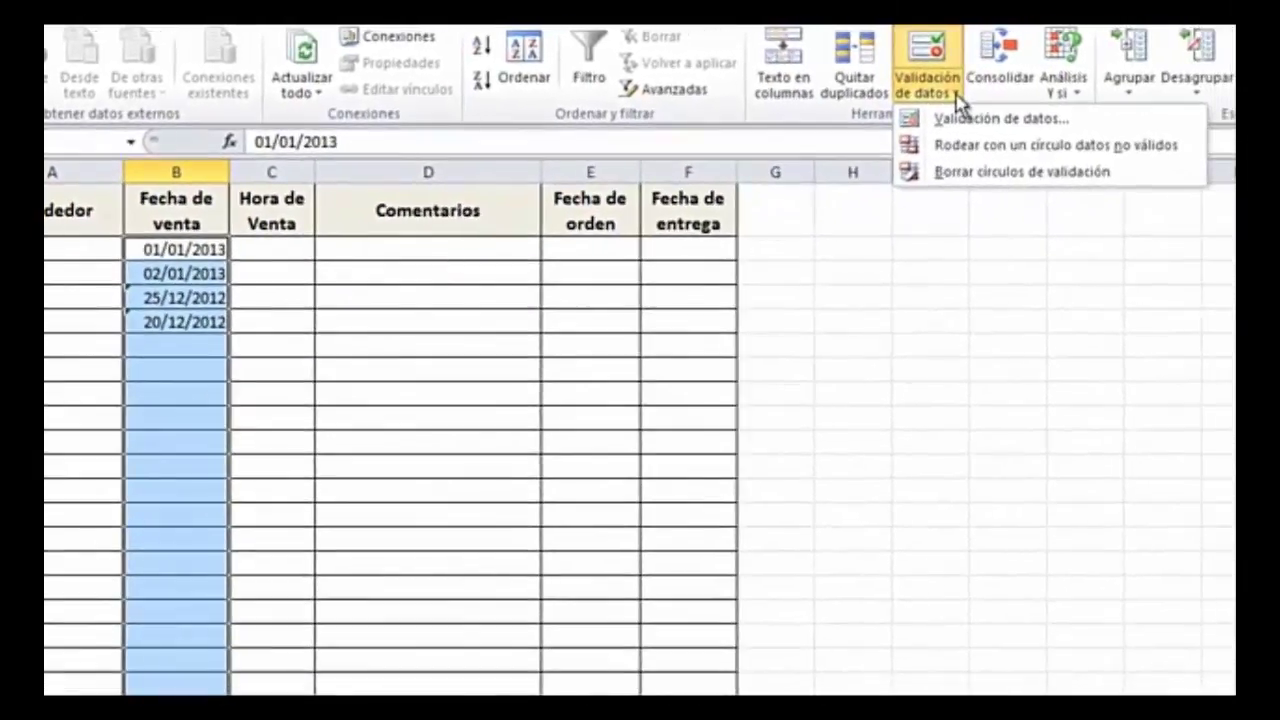
left_click(968, 145)
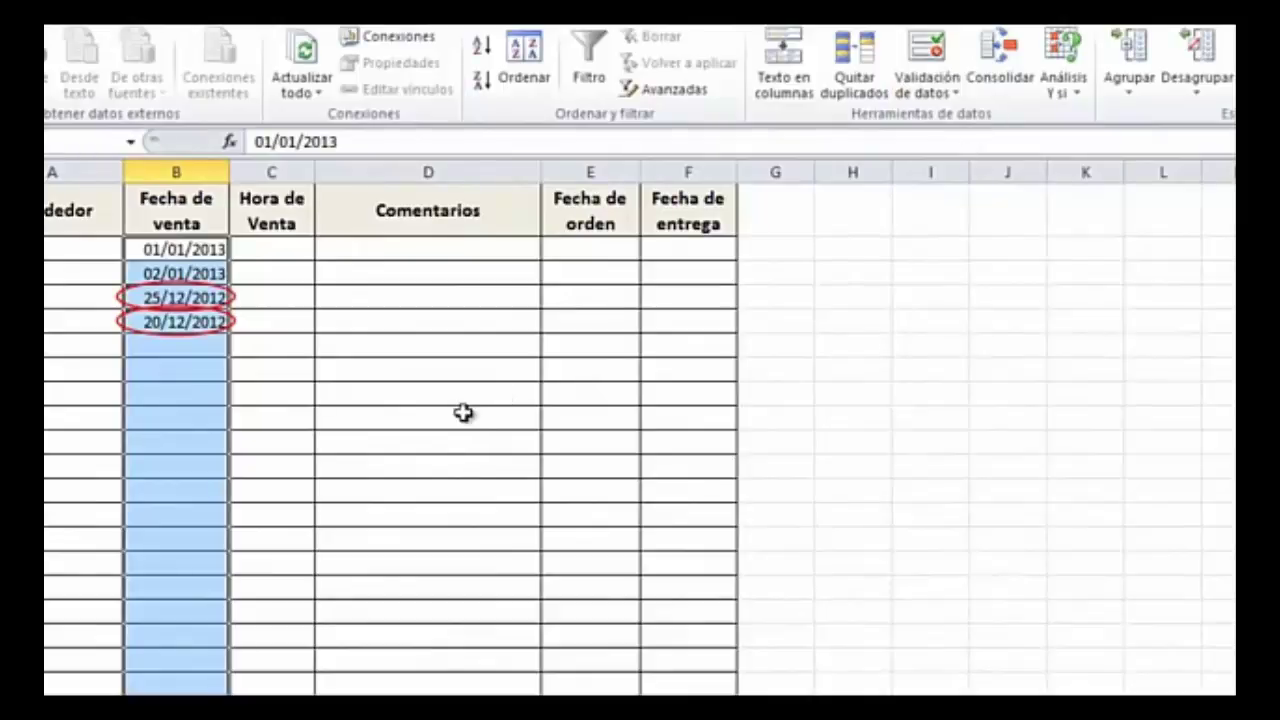
left_click(213, 342)
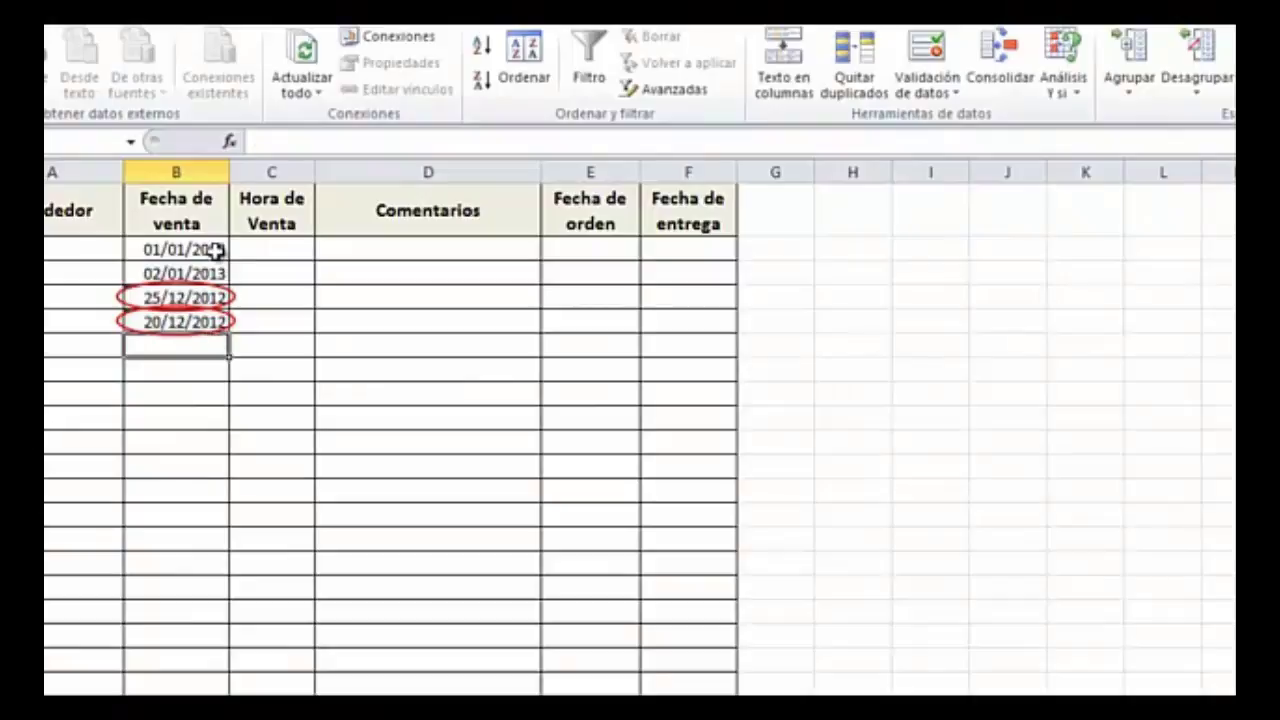
Step: Remove the validation circles from the Fecha de venta cells
left_click_drag(214, 250, 189, 690)
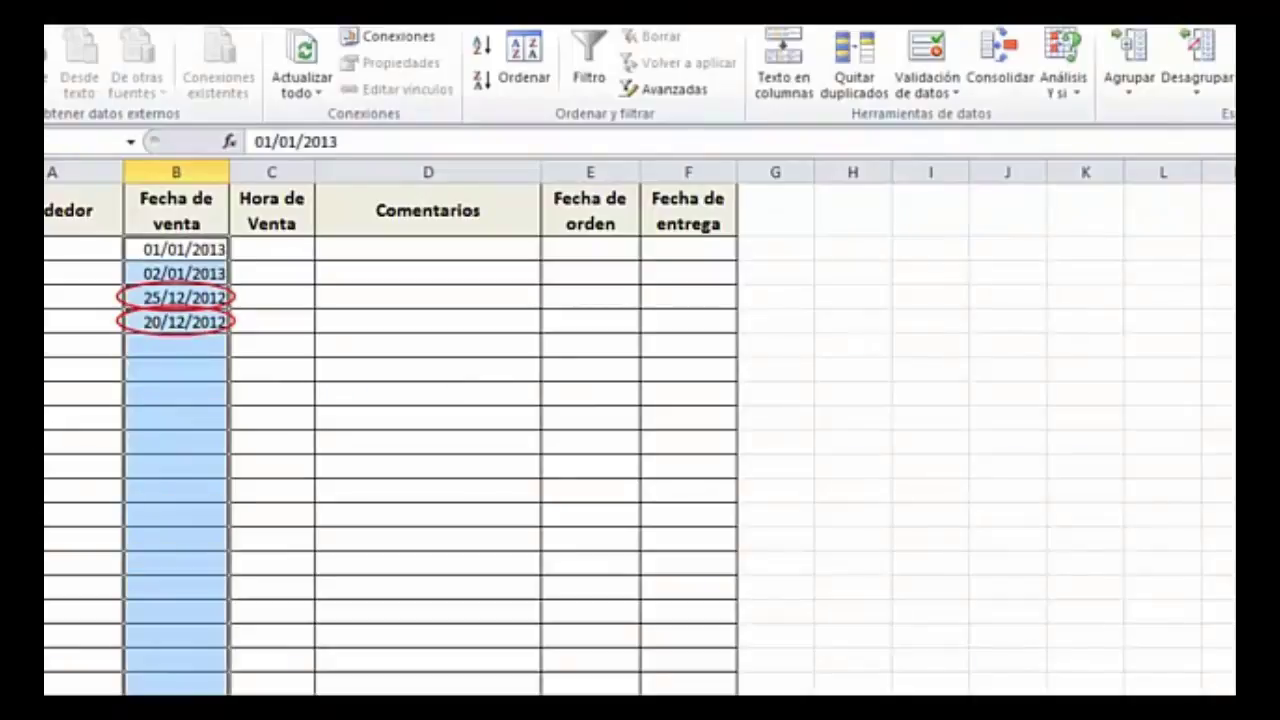
left_click(938, 88)
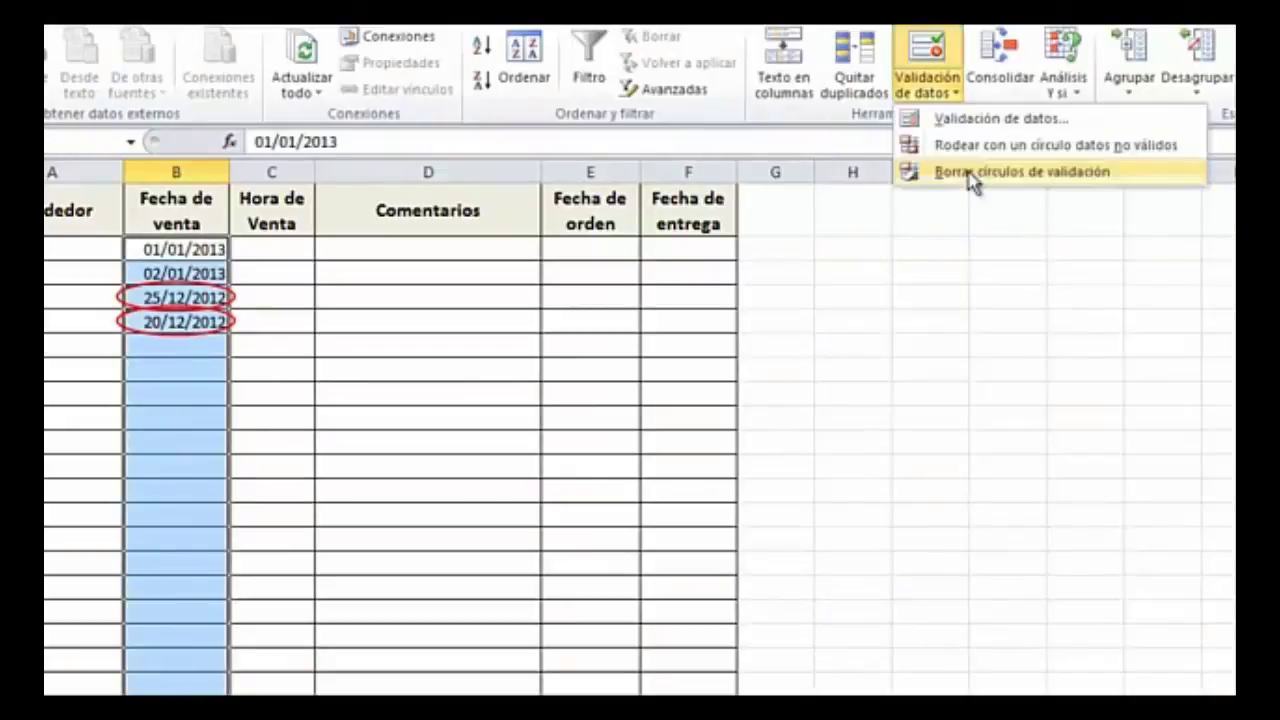
left_click(969, 178)
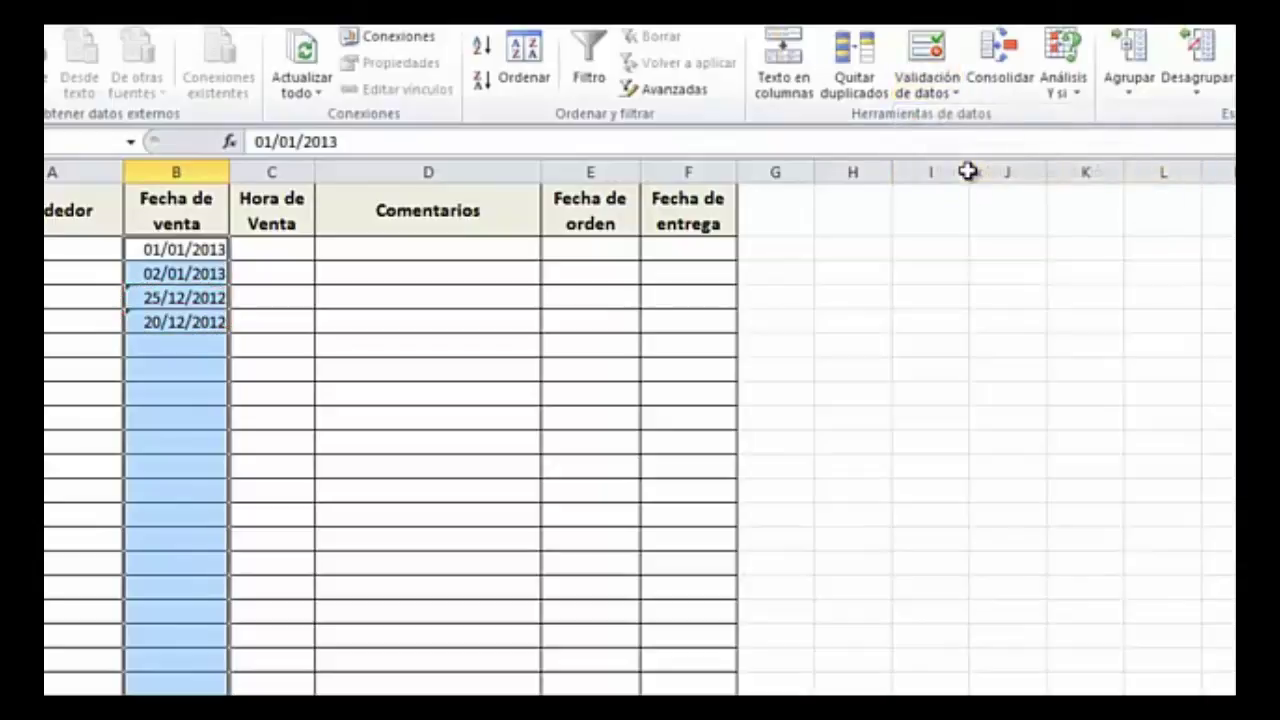
Step: Clear the contents of all Fecha de venta cells below the header
left_click(222, 321)
left_click_drag(203, 251, 184, 686)
right_click(184, 686)
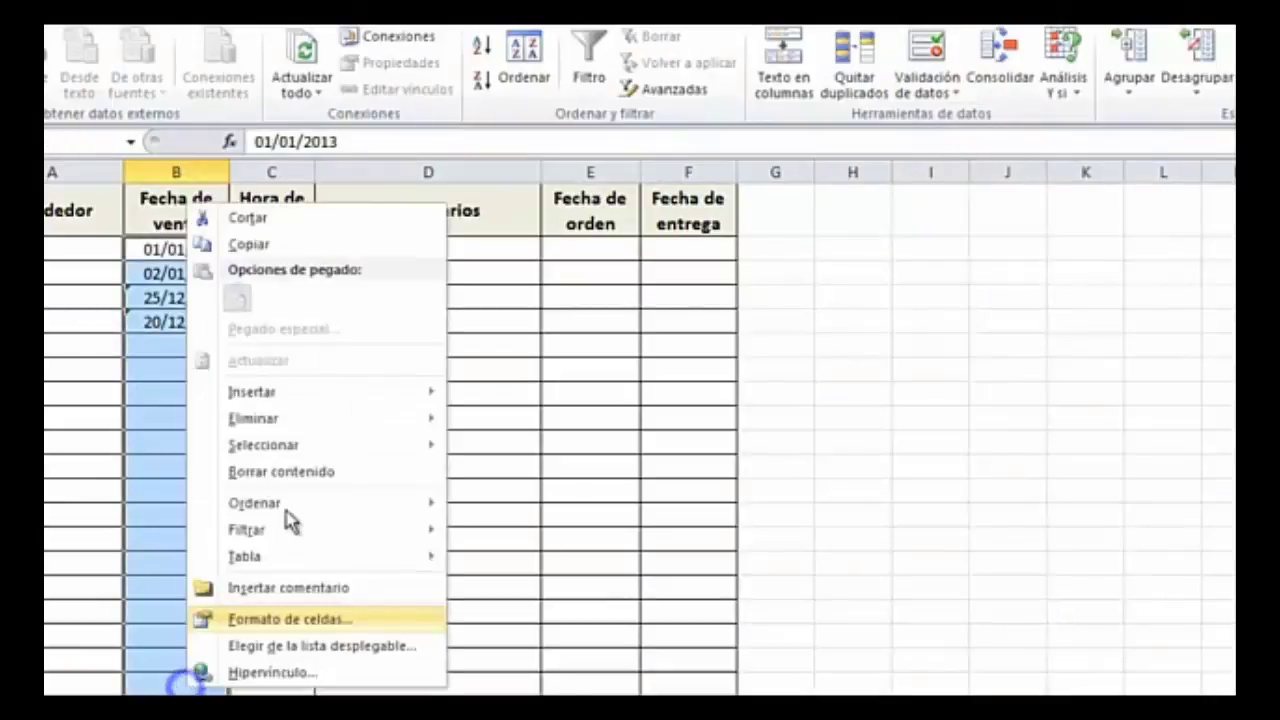
left_click(330, 467)
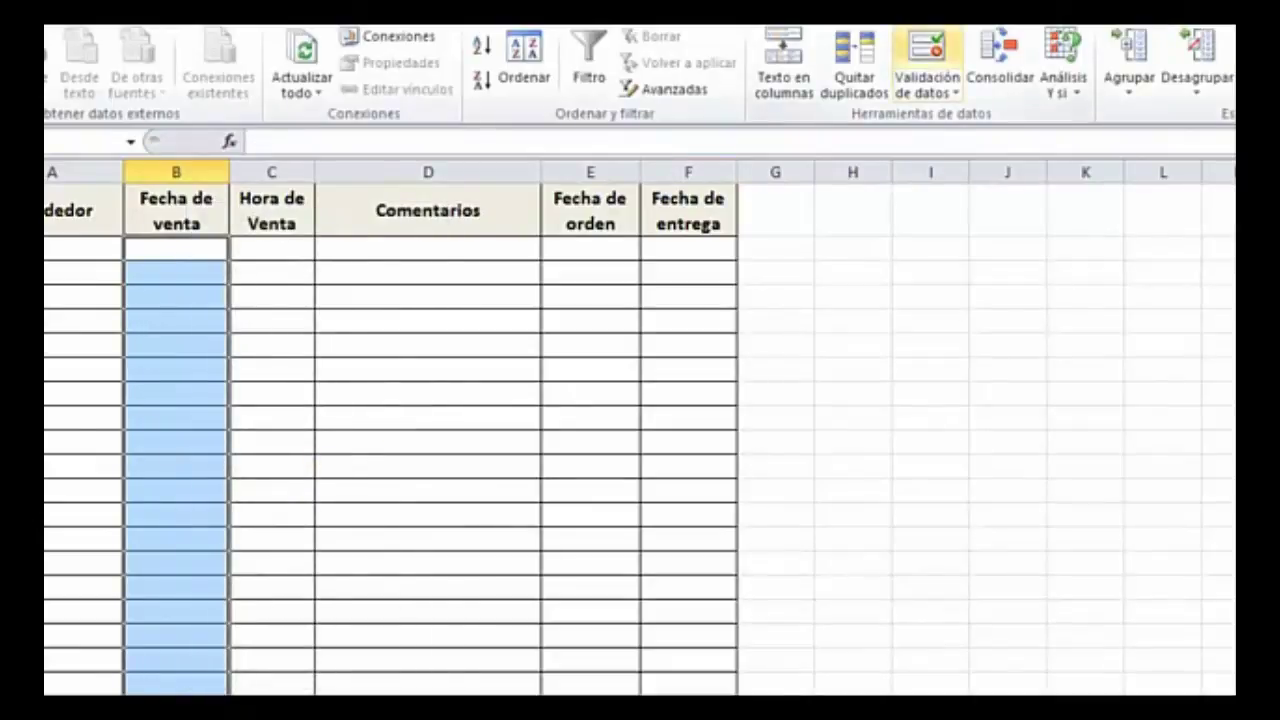
Step: Set the error alert style of the Fecha de venta cells' data validation to Detener
left_click(927, 50)
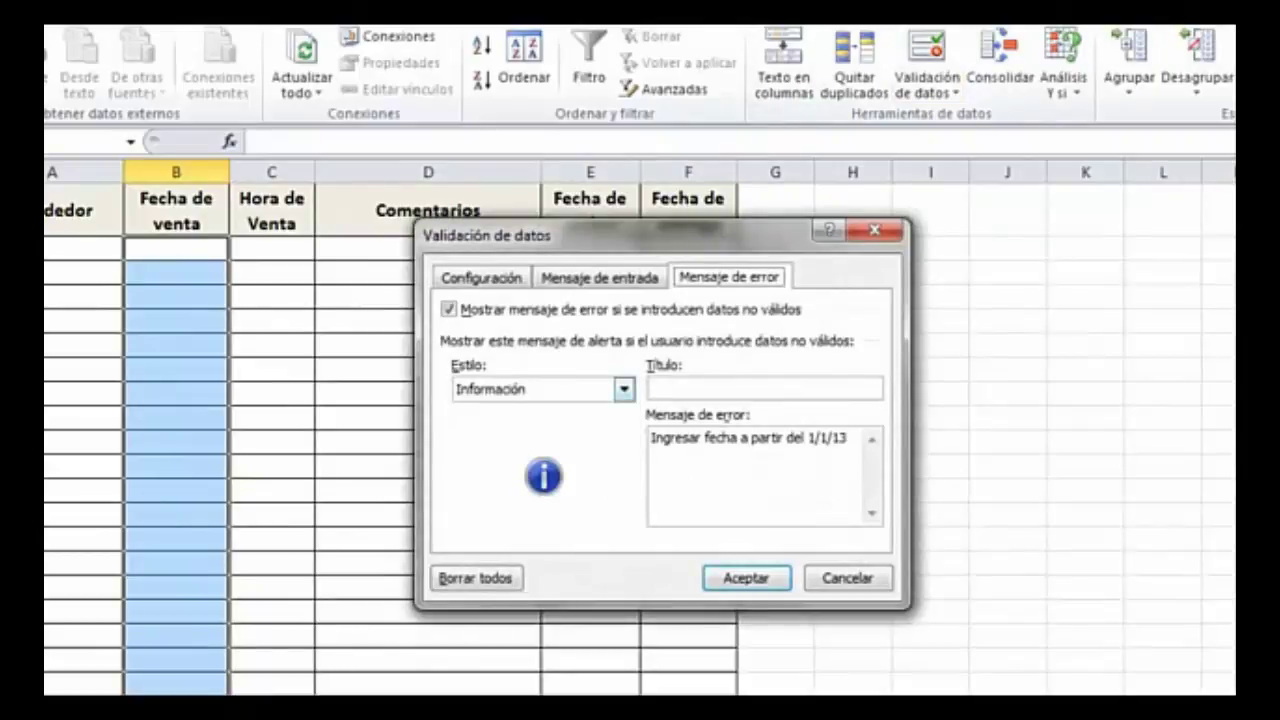
left_click(624, 389)
left_click(520, 411)
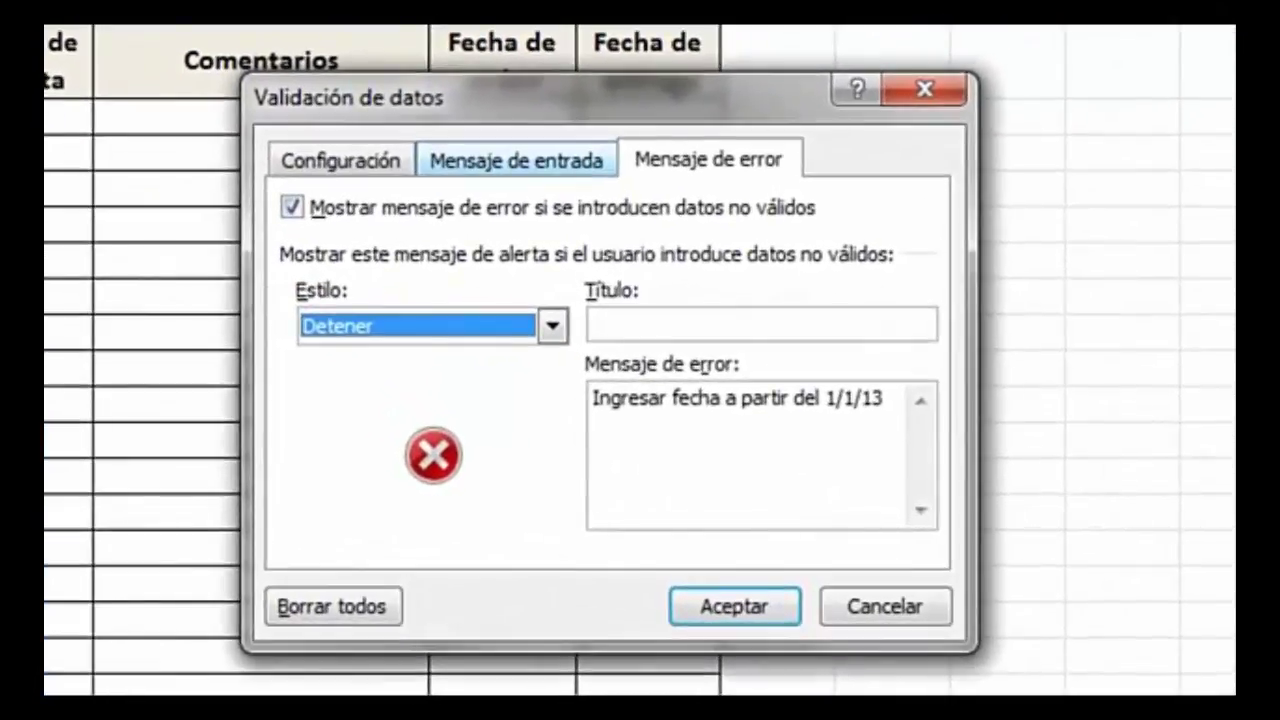
Step: Add an input message titled "Fecha" with the text "Ingresar fecha a partir del 1/1/13" to the validation and apply it
left_click(516, 160)
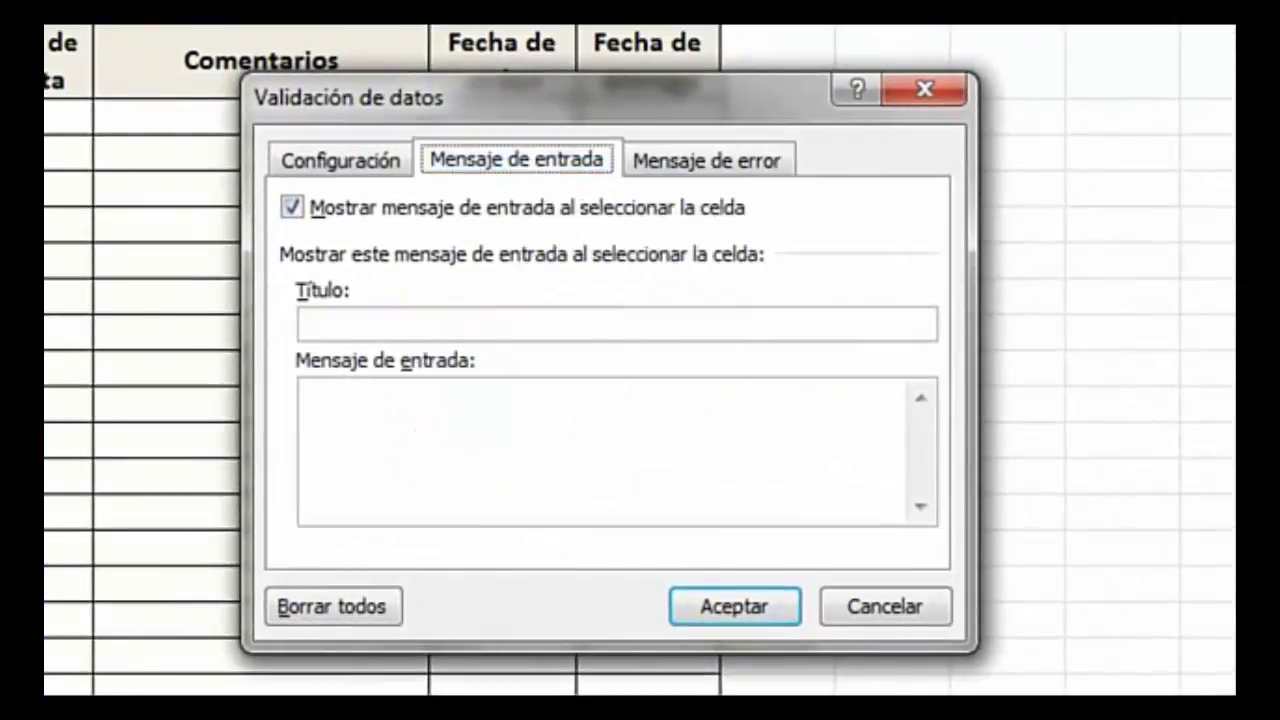
left_click(480, 324)
type("Fec")
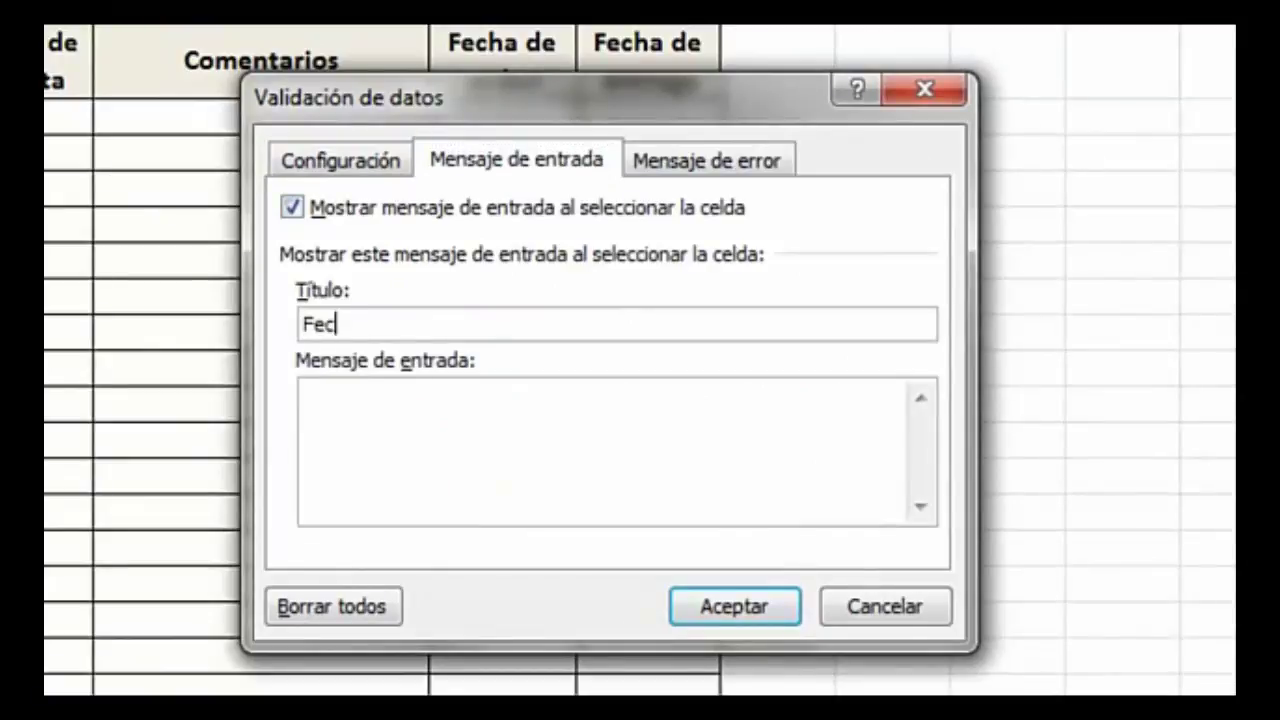
type("ha")
left_click(305, 394)
type("Ingre")
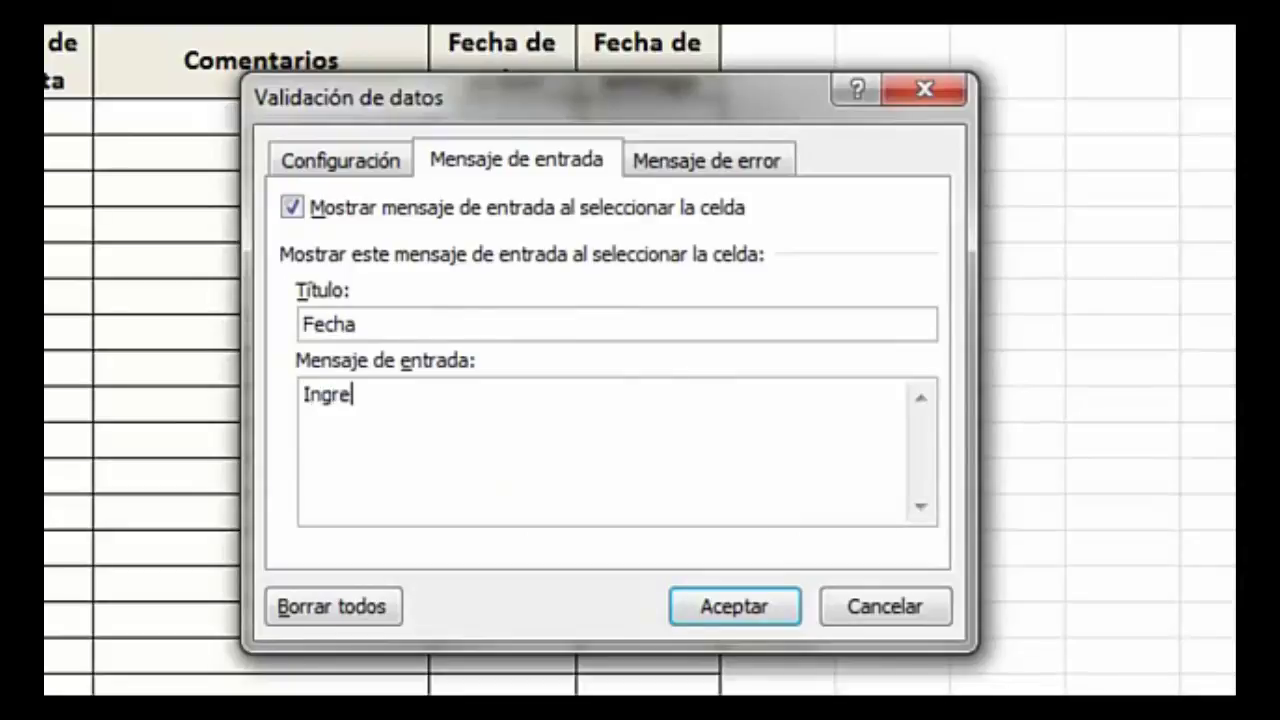
type("sar fecha")
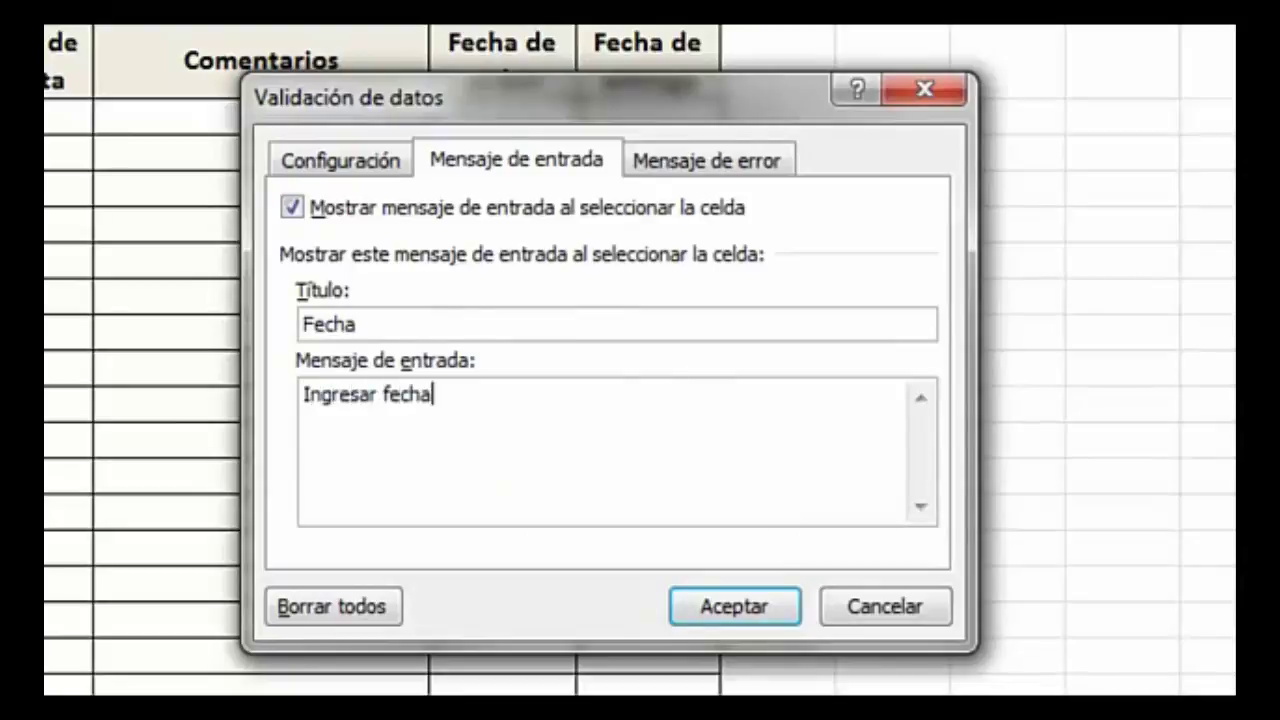
type(" a partir del 1")
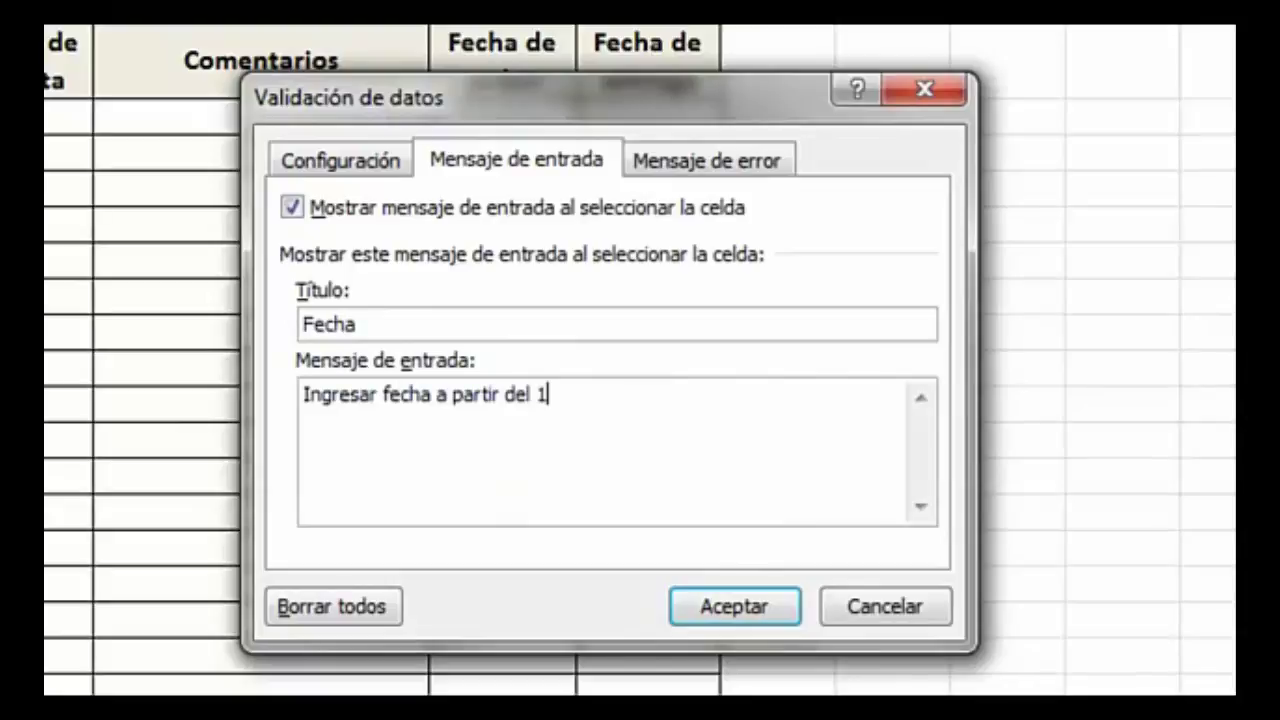
type("/1/13")
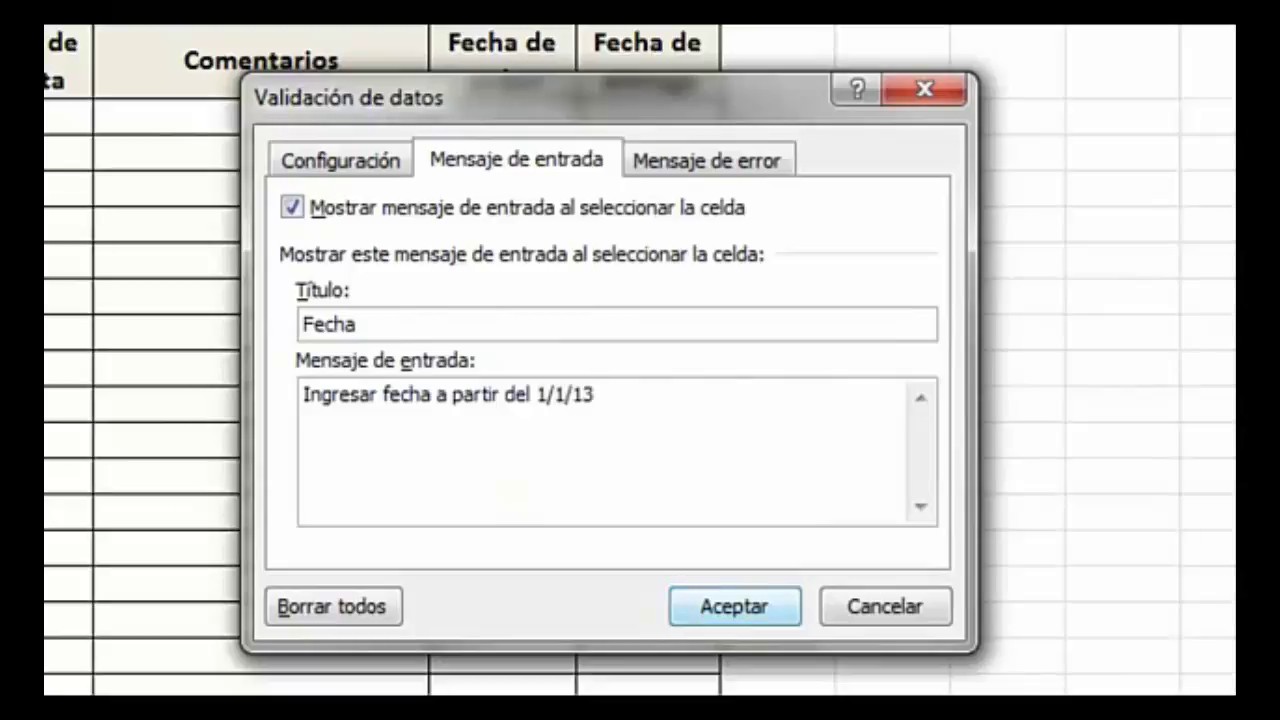
key("Return")
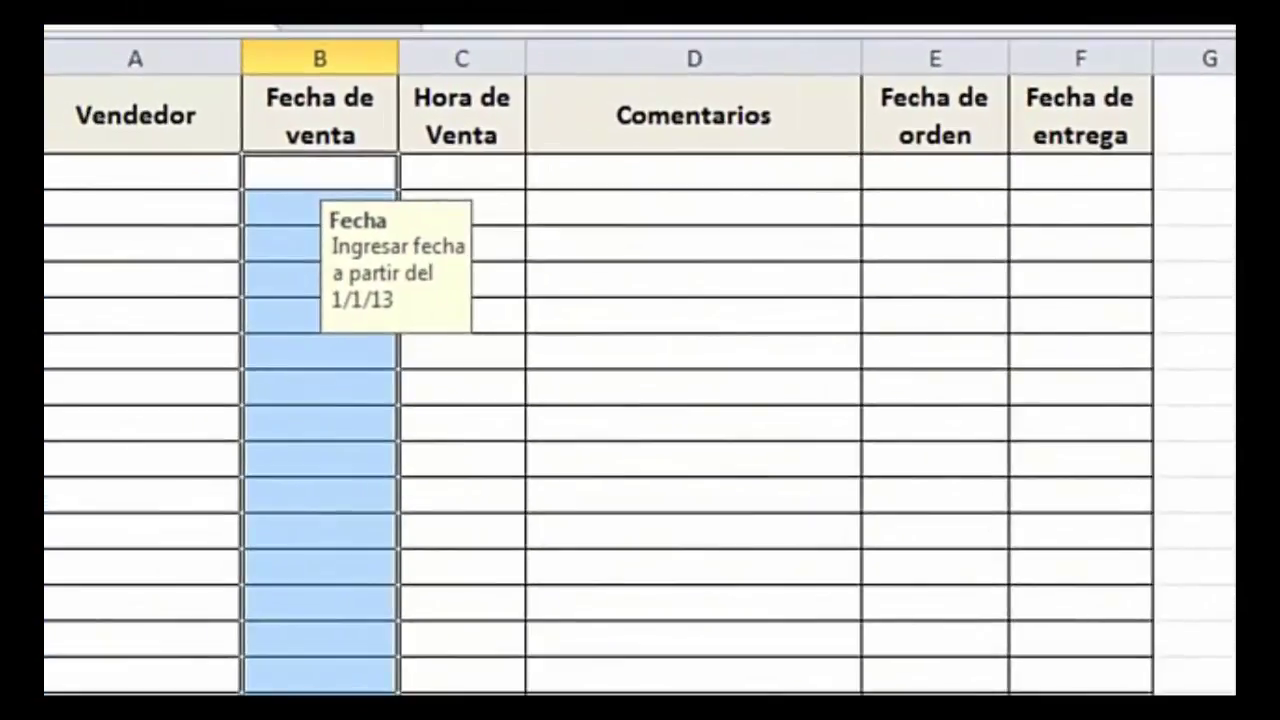
Step: Check the input message on successive Fecha de venta cells from B2 down to B9
left_click(320, 172)
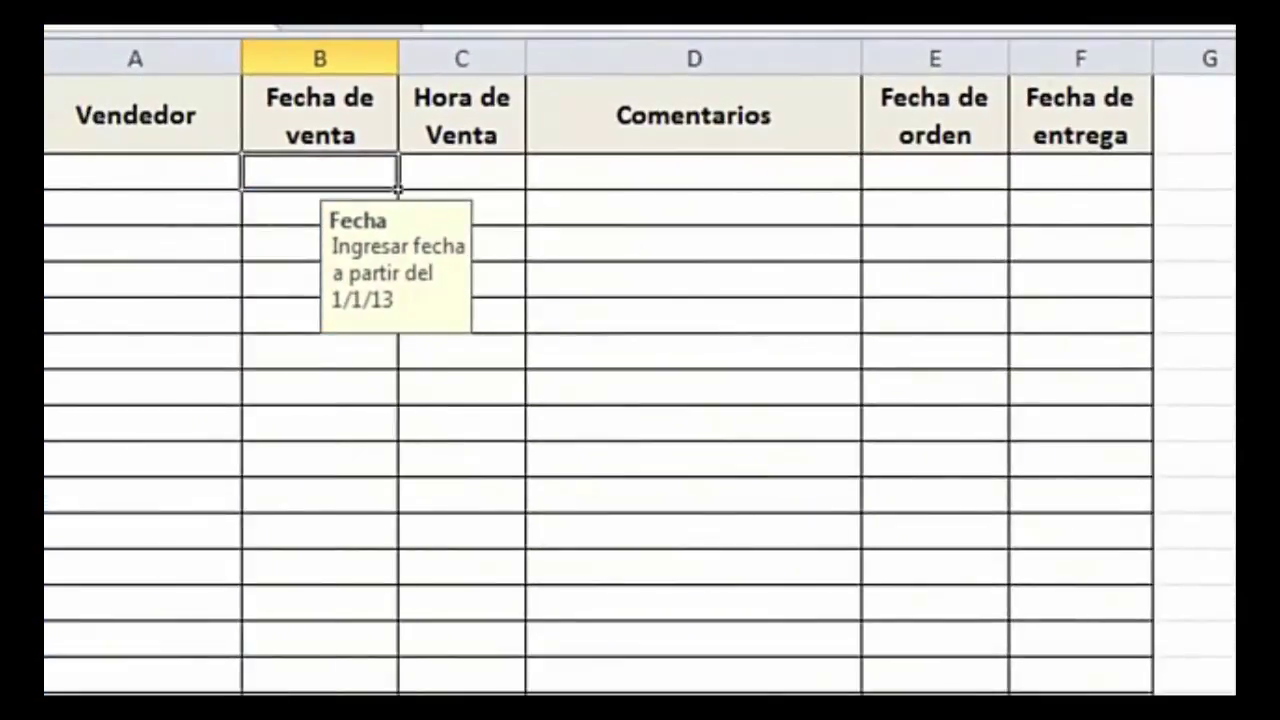
left_click(320, 208)
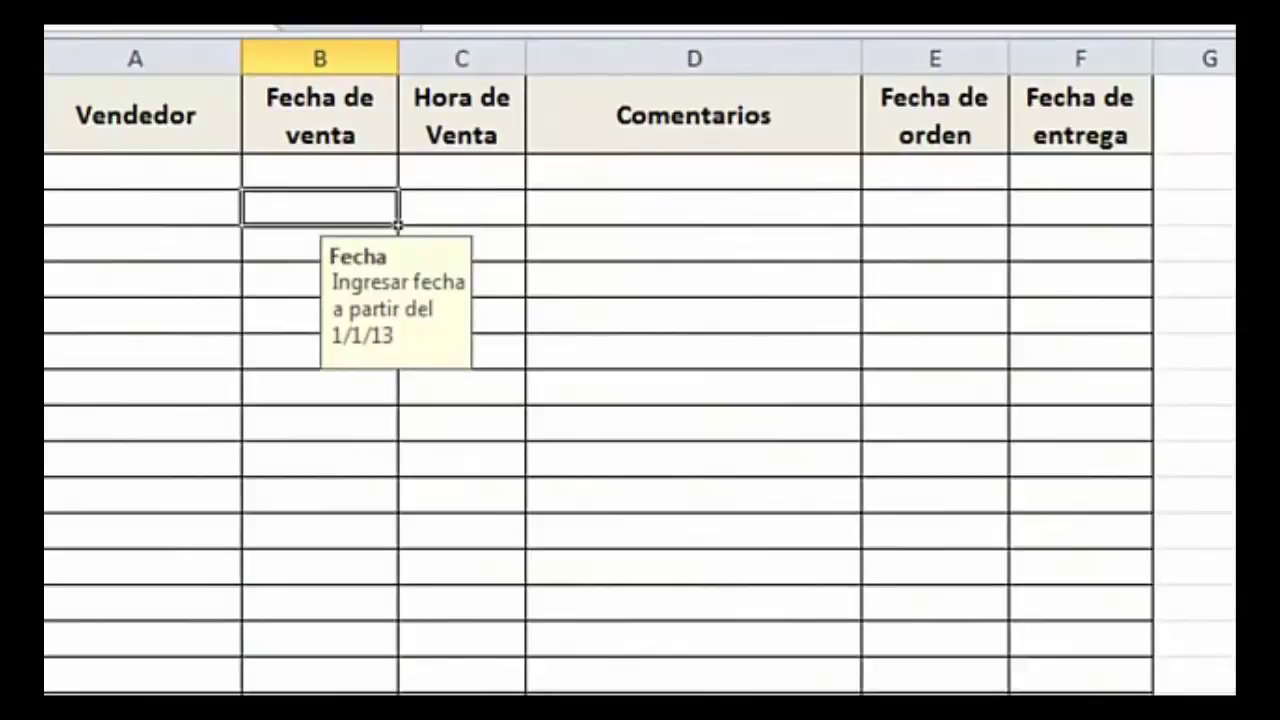
left_click(320, 244)
left_click(320, 280)
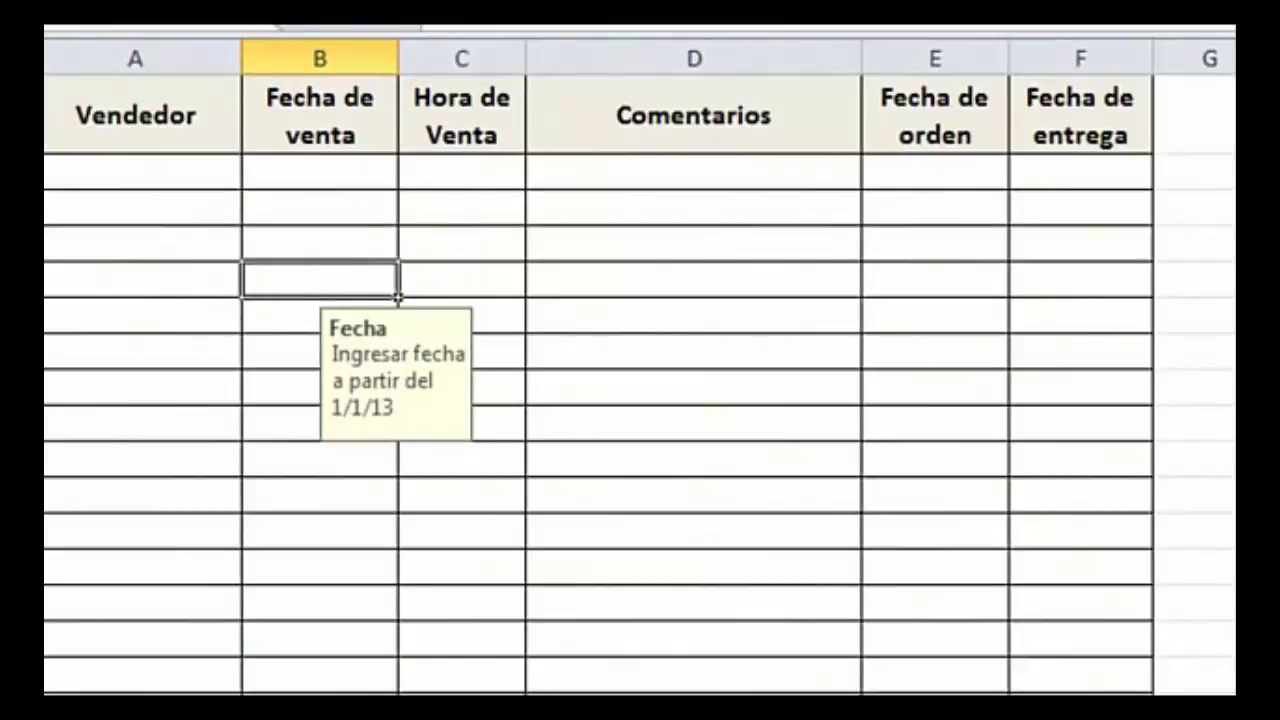
left_click(320, 315)
left_click(320, 351)
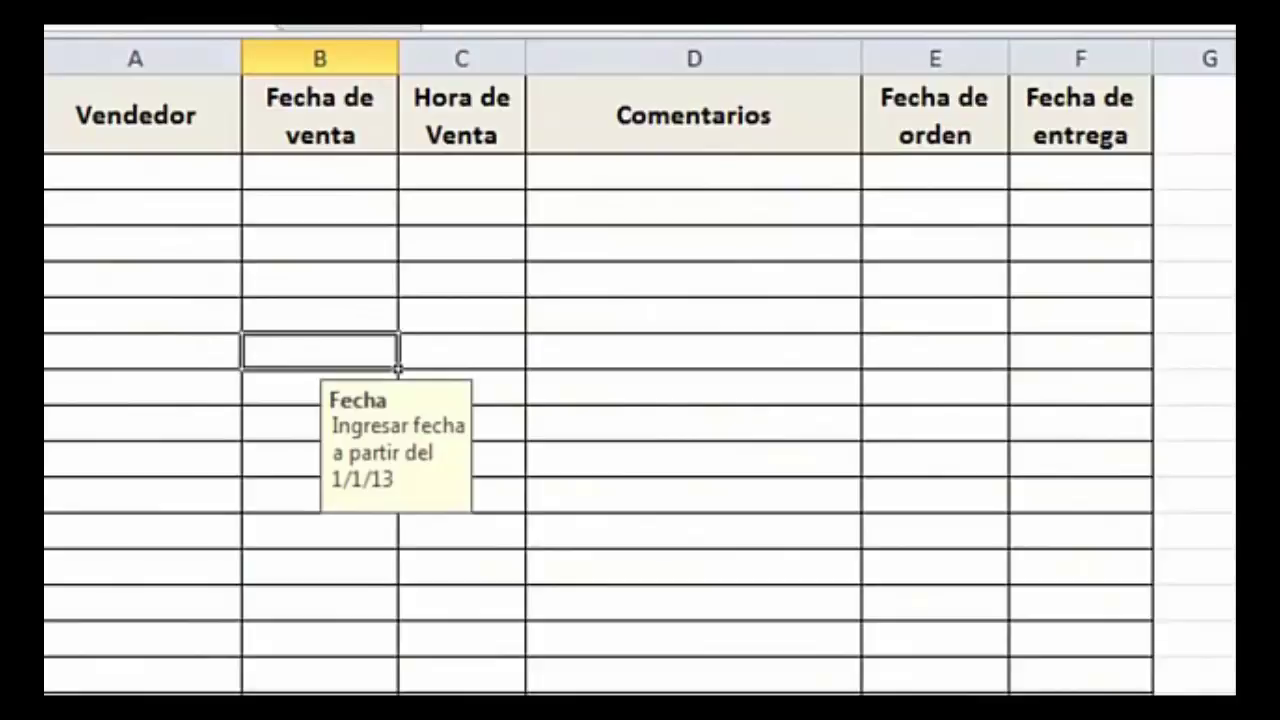
left_click(320, 387)
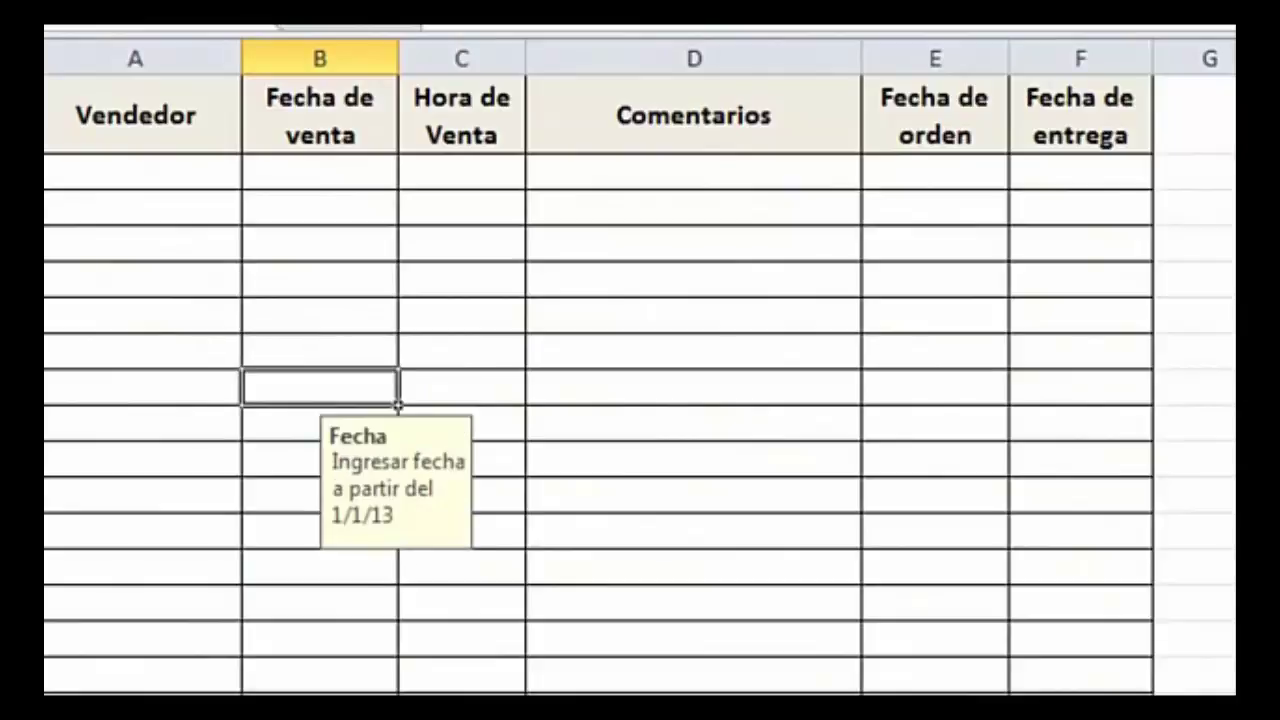
left_click(320, 423)
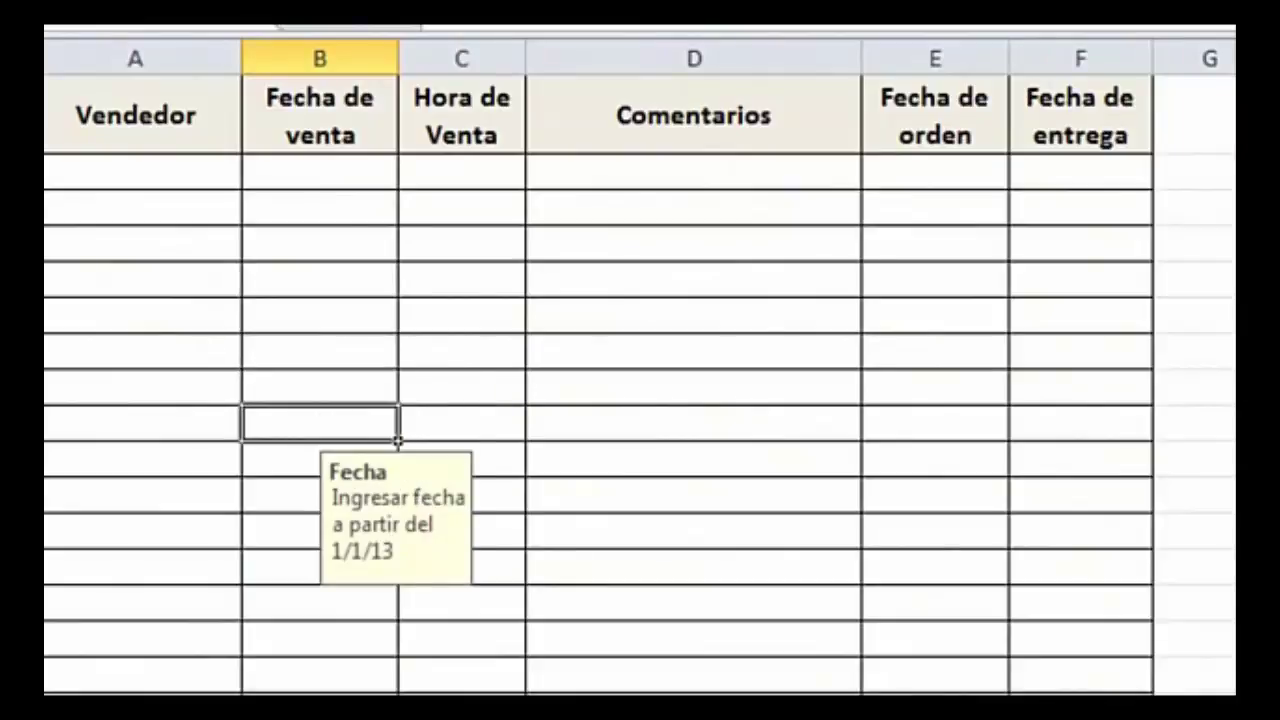
Step: Try to enter the date 25/12 in cell B2 and choose to retry at the error alert
left_click(320, 171)
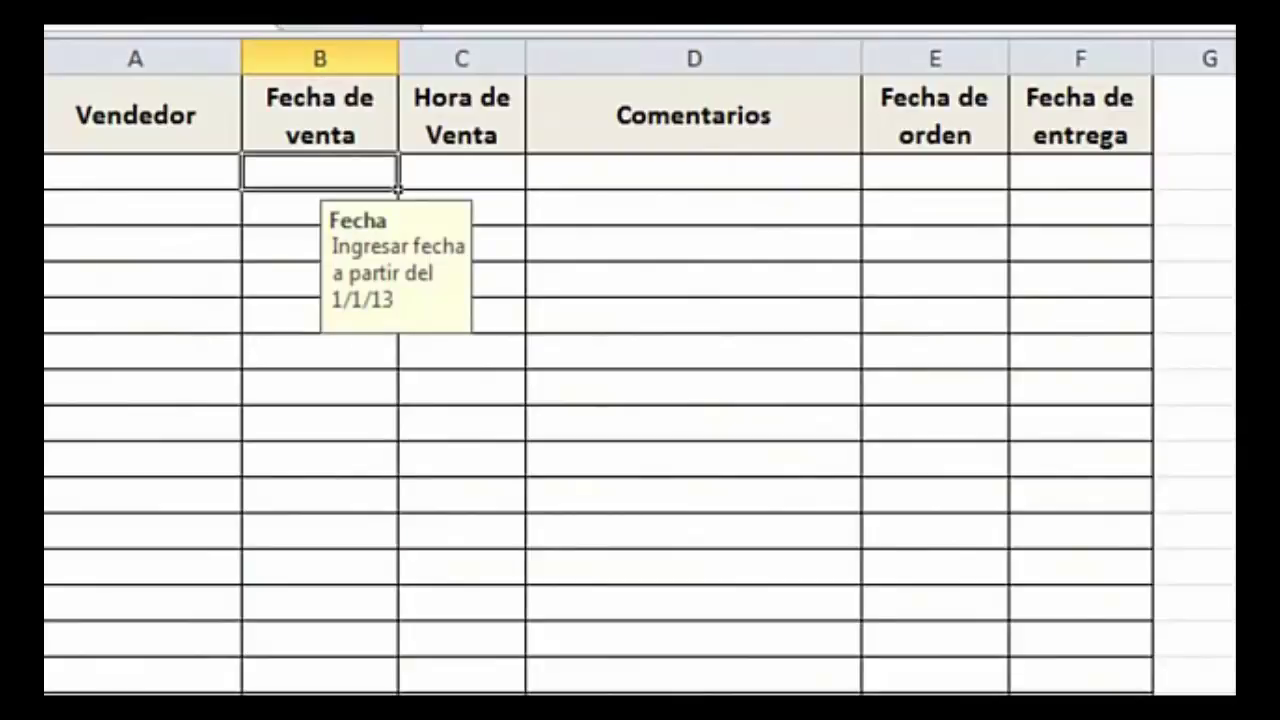
type("25/12")
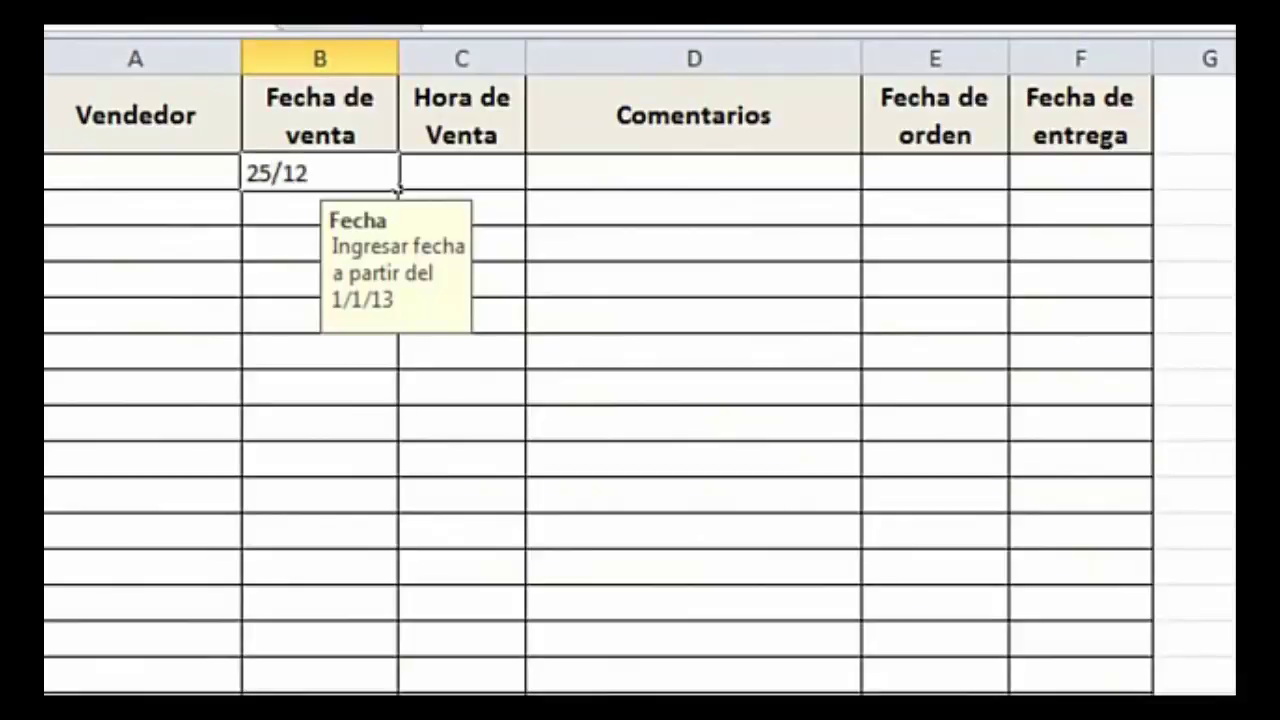
key("Return")
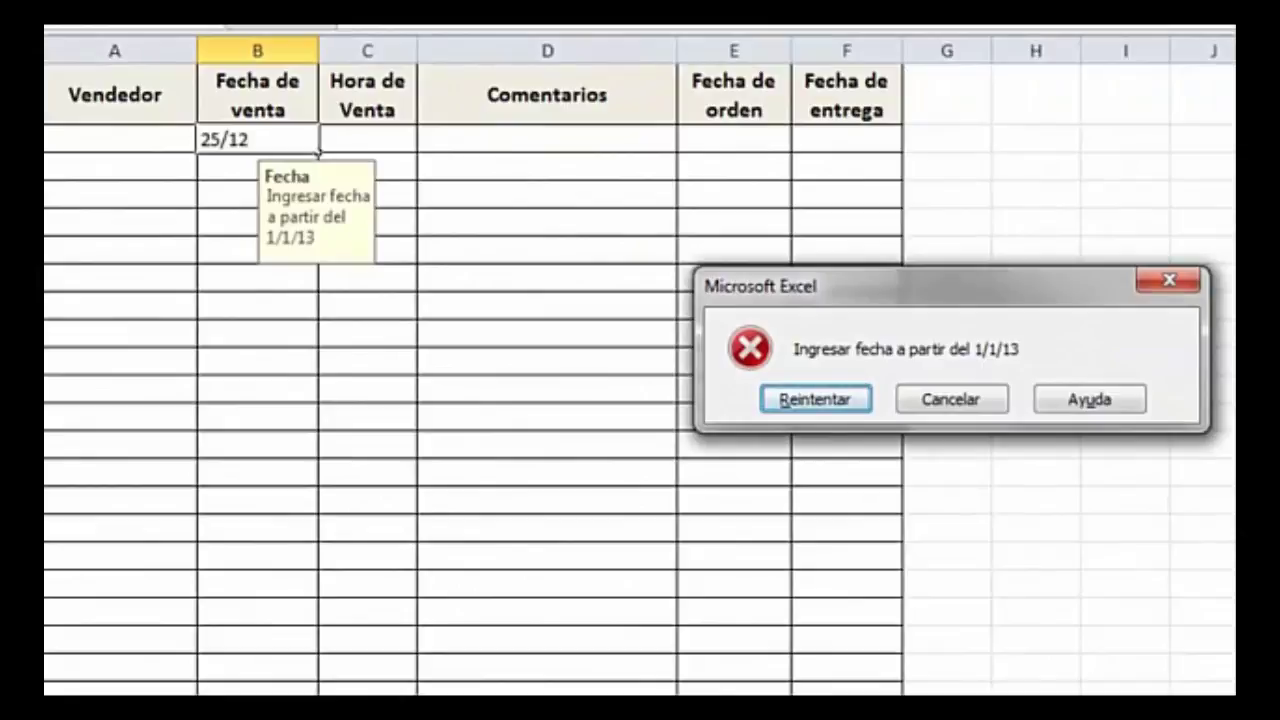
key("Return")
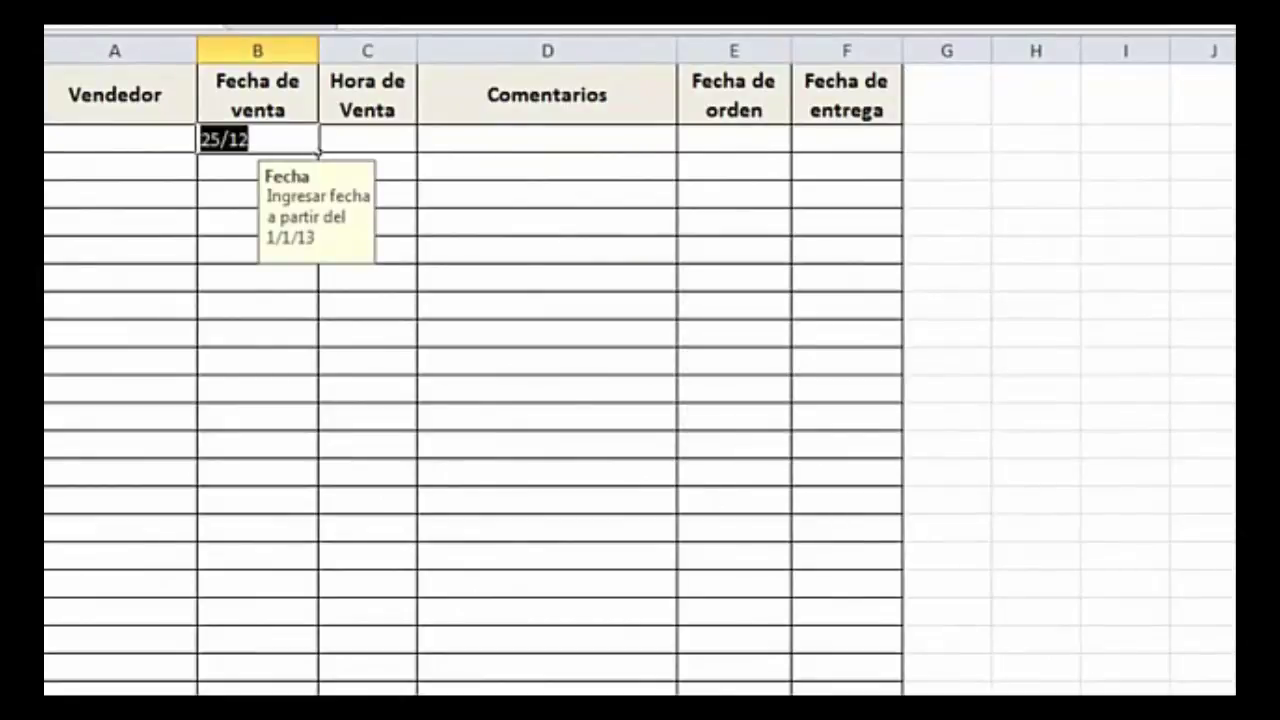
Step: Replace the entry in cell B2 with the date 1/1/13
type("1/1")
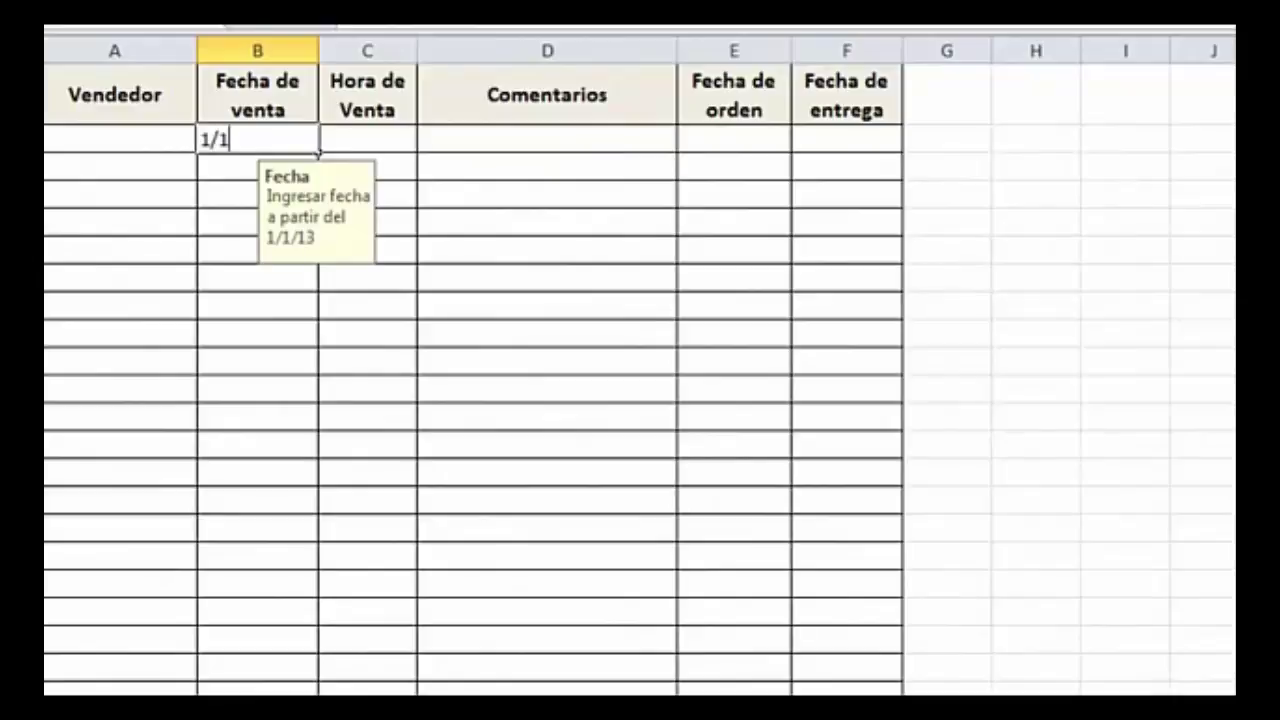
type("/16")
key("BackSpace")
type("3")
key("Return")
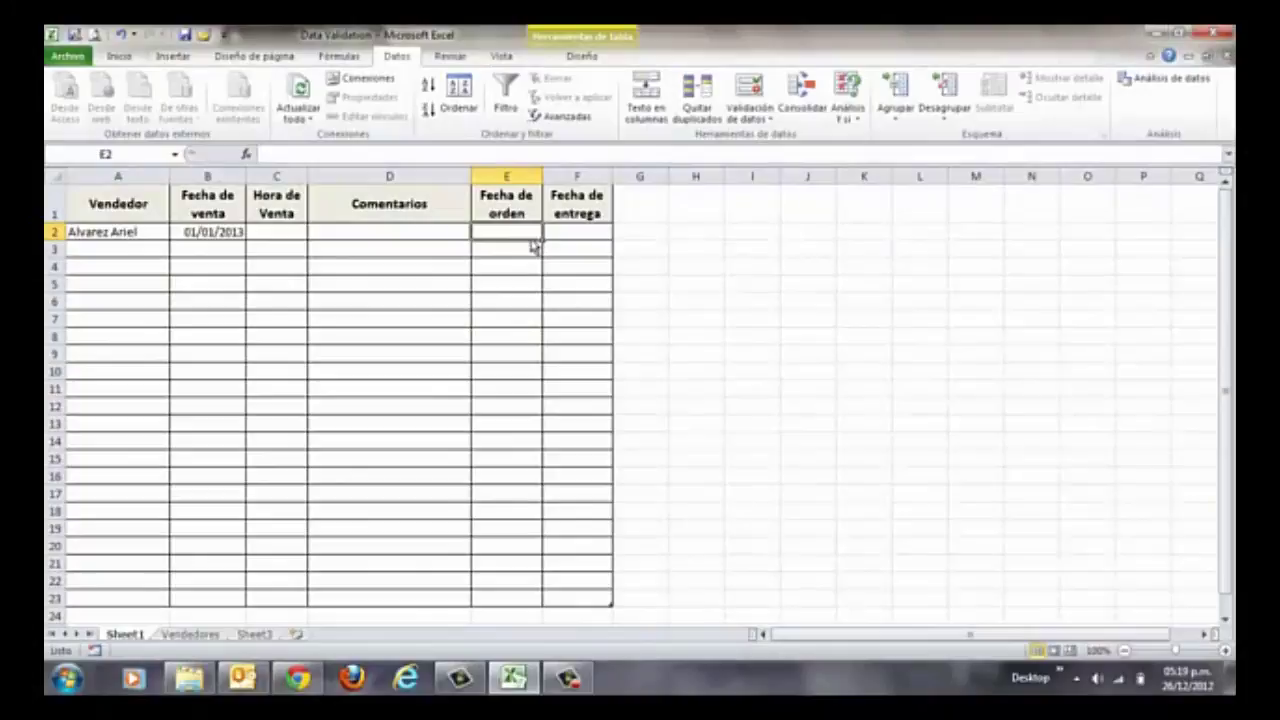
Step: Start data validation on the Fecha de orden cells from E2 down to row 23 and allow only Fecha values
key("ctrl+shift+Down")
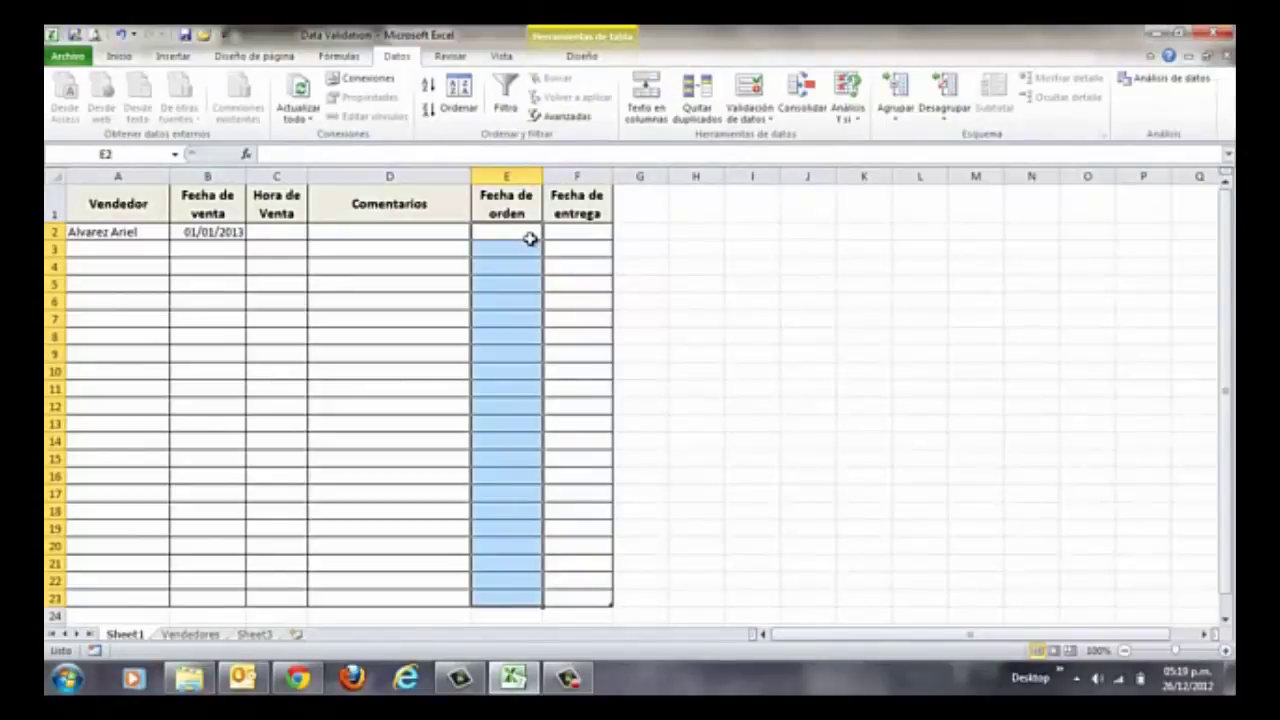
left_click(750, 88)
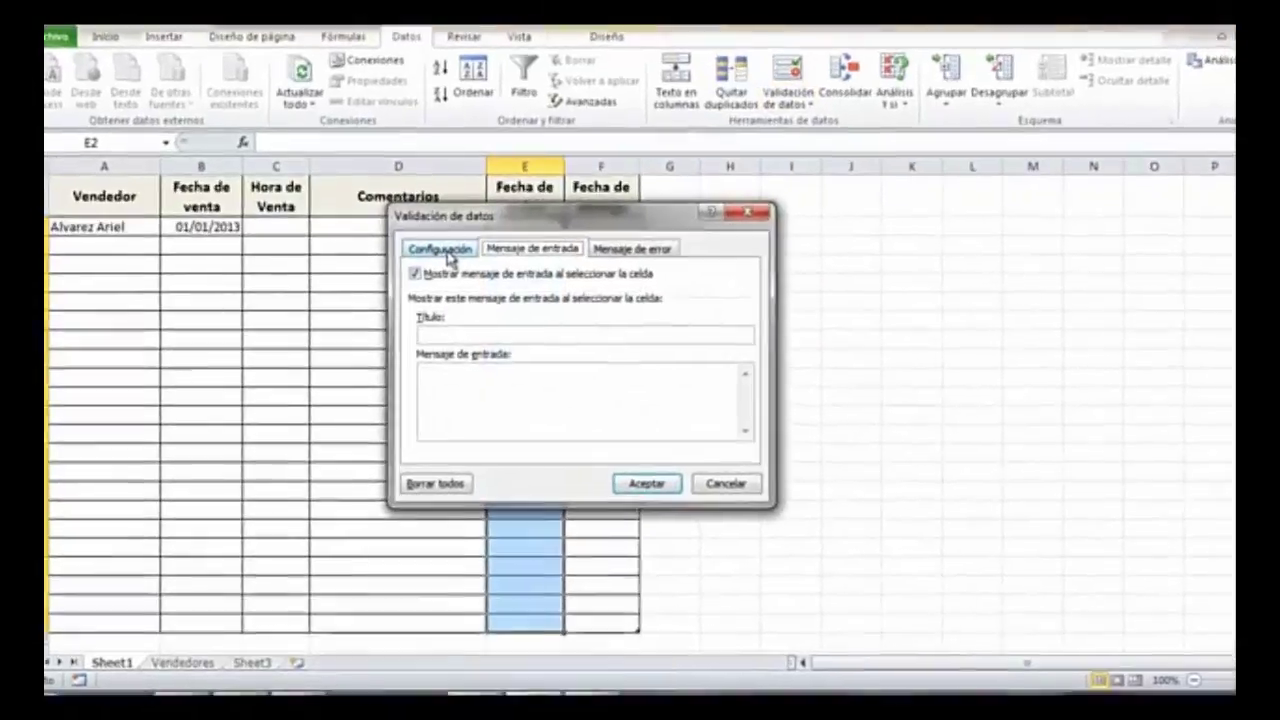
left_click(428, 252)
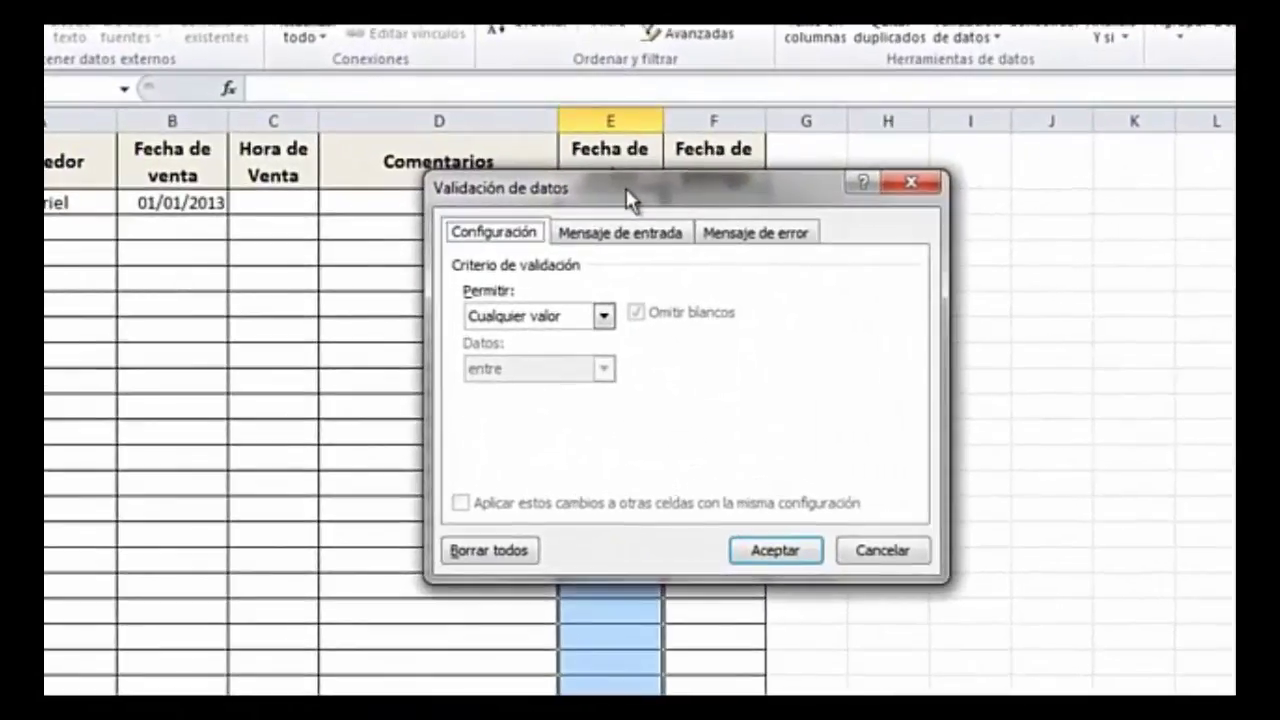
left_click_drag(630, 197, 871, 219)
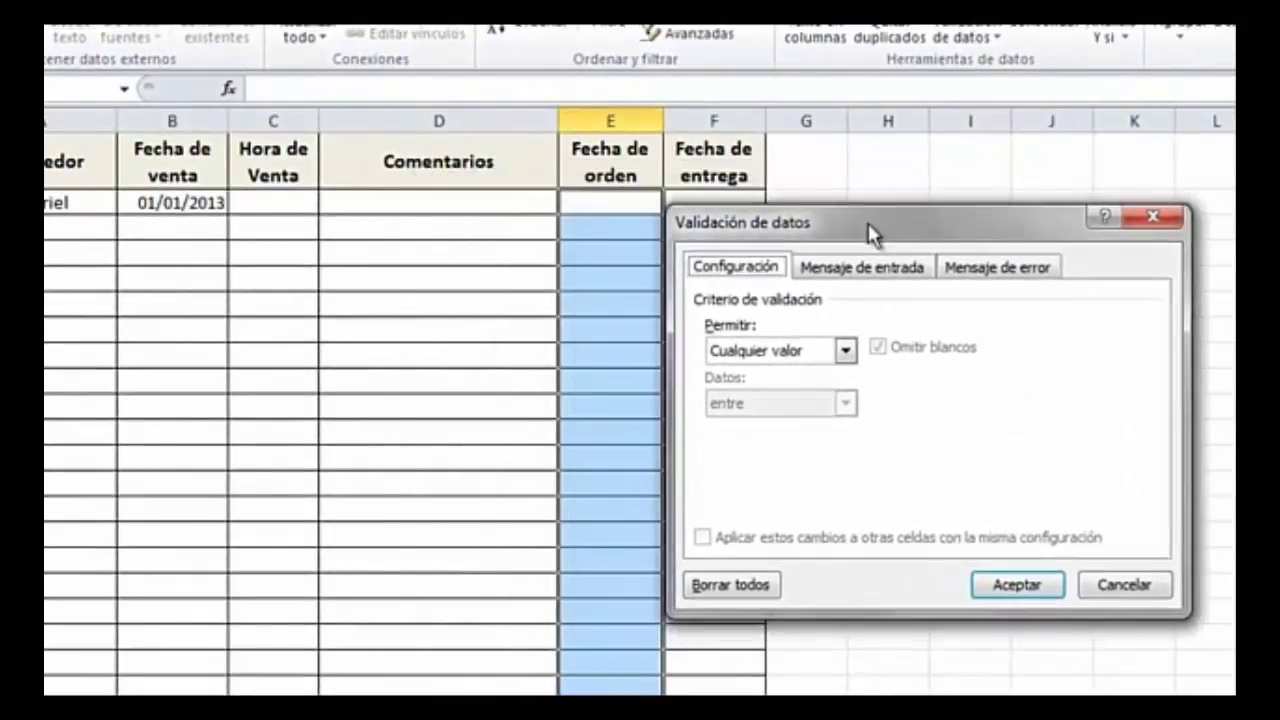
left_click(846, 350)
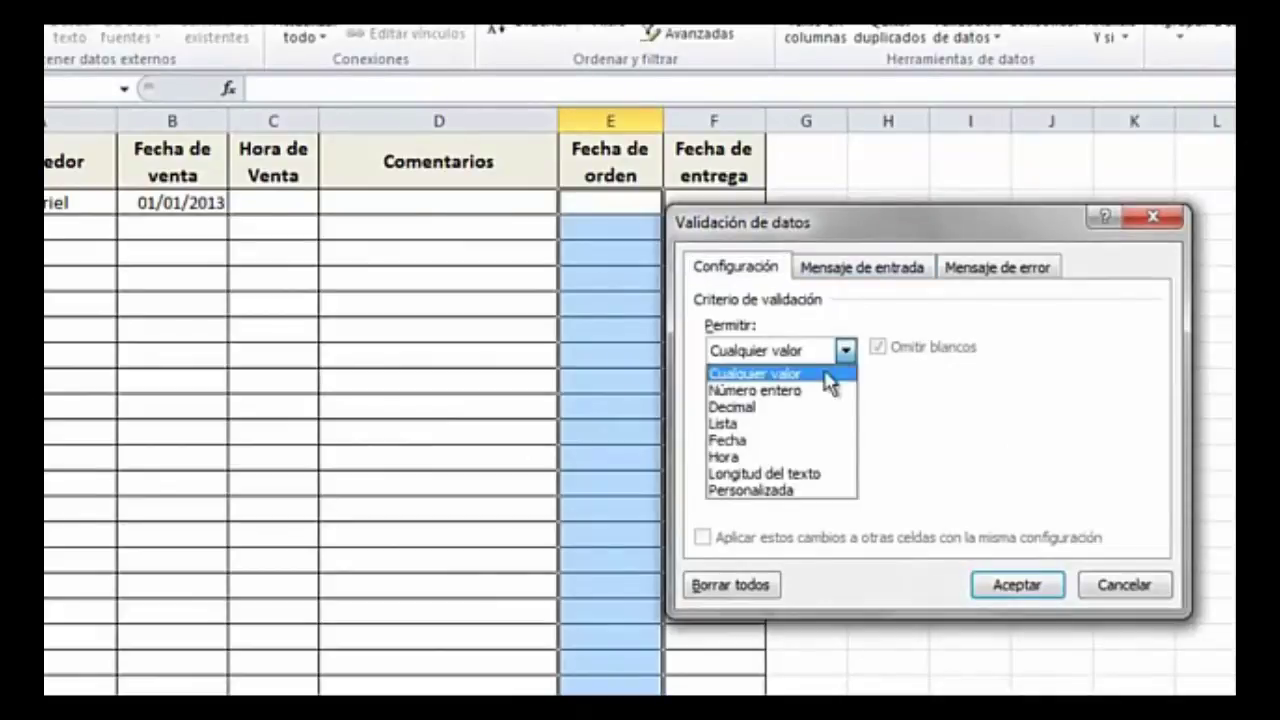
left_click(745, 441)
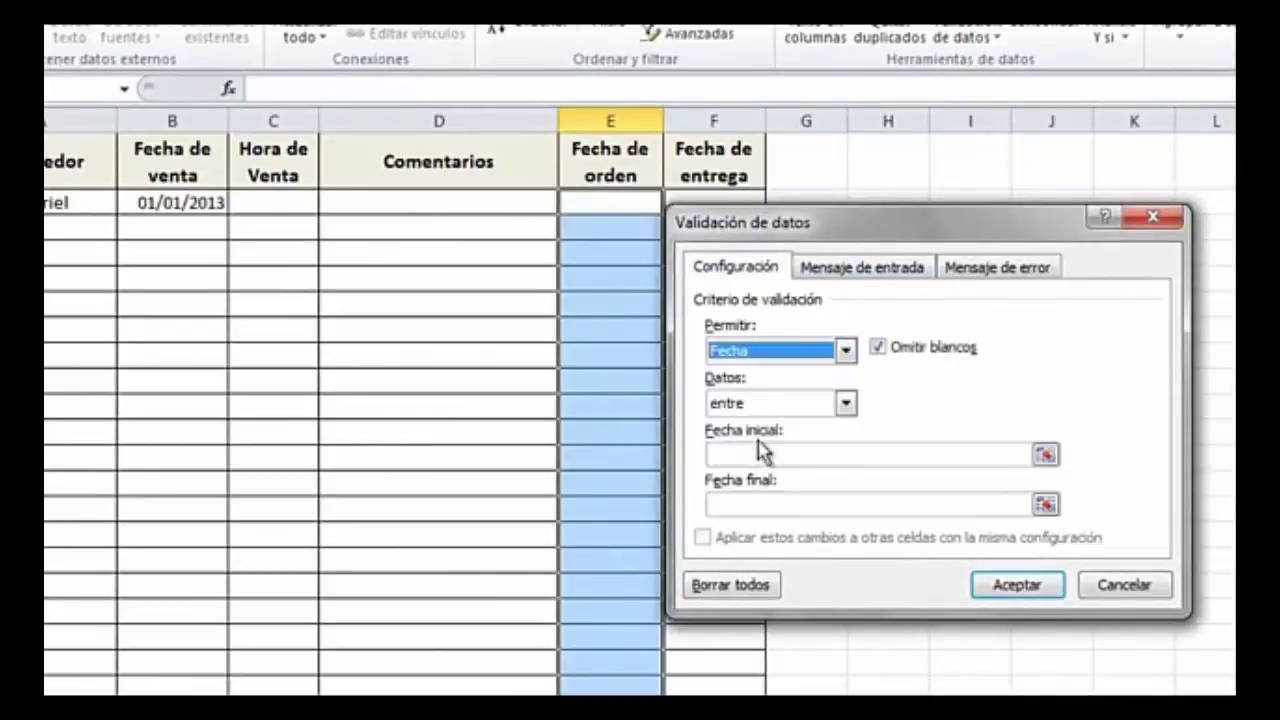
Step: Require the order date to be "mayor que" the sale date with =B2 as Fecha inicial, and apply the validation
left_click(847, 404)
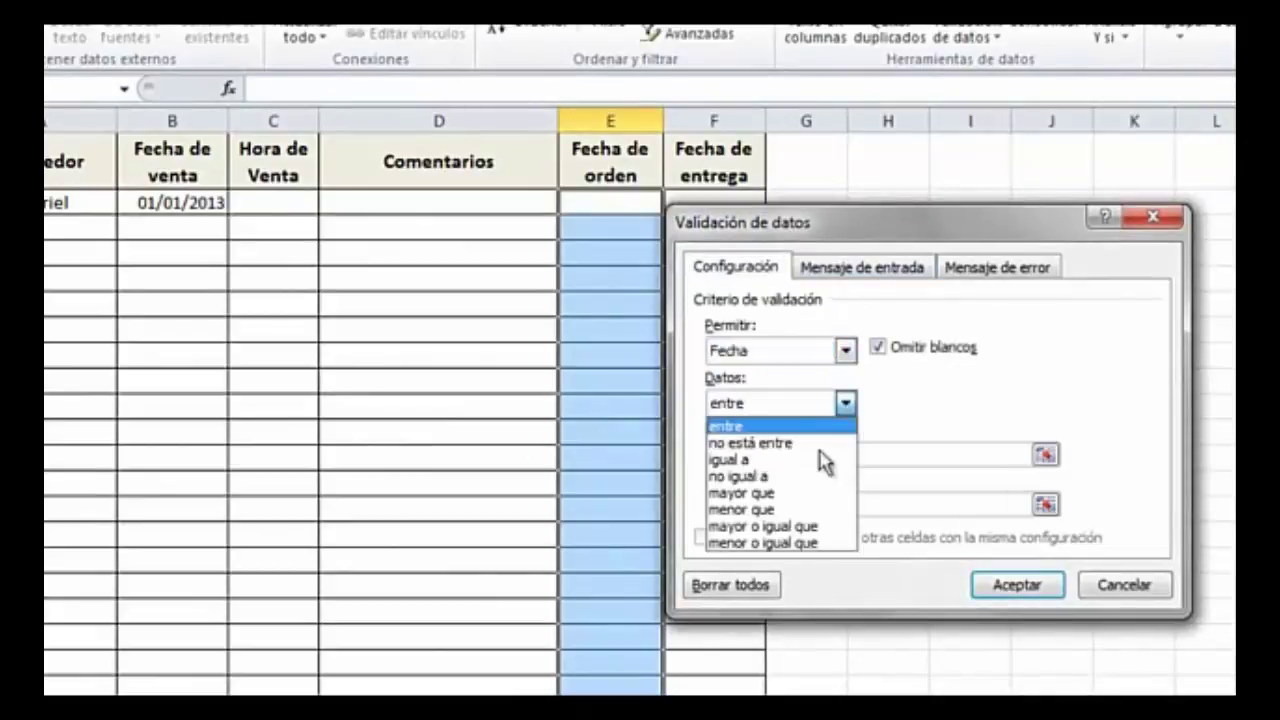
left_click(805, 494)
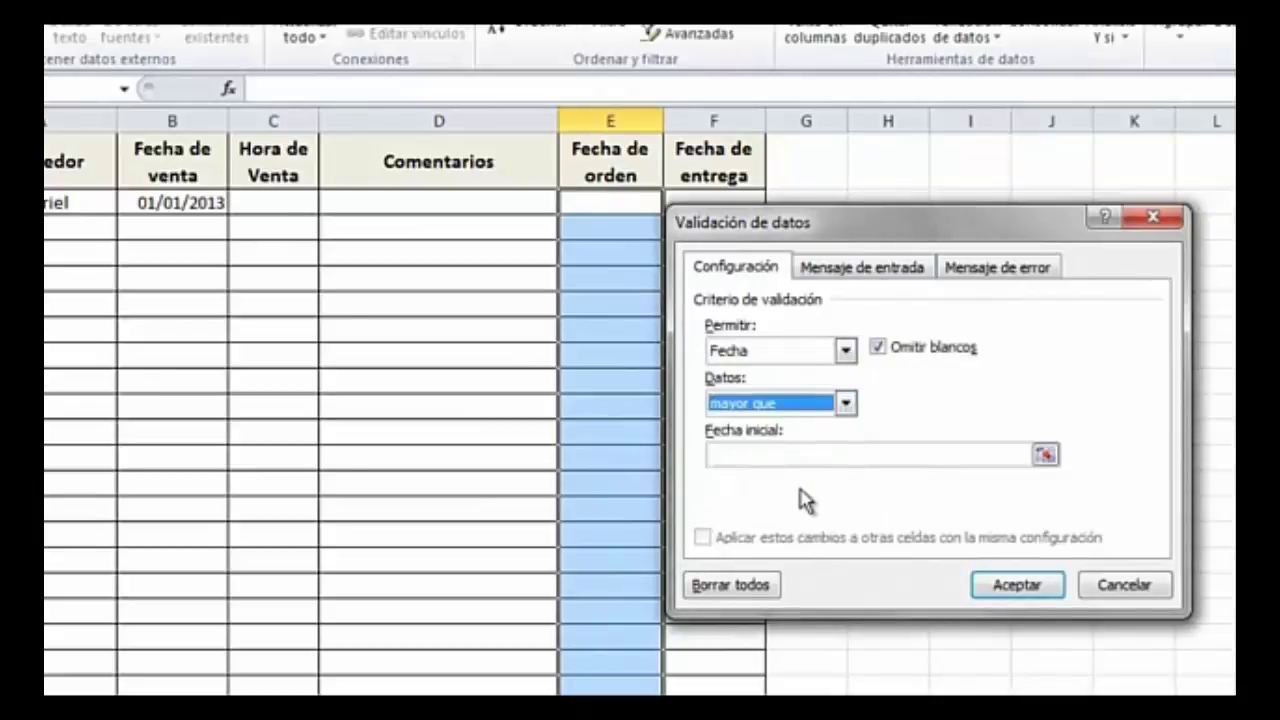
left_click(750, 454)
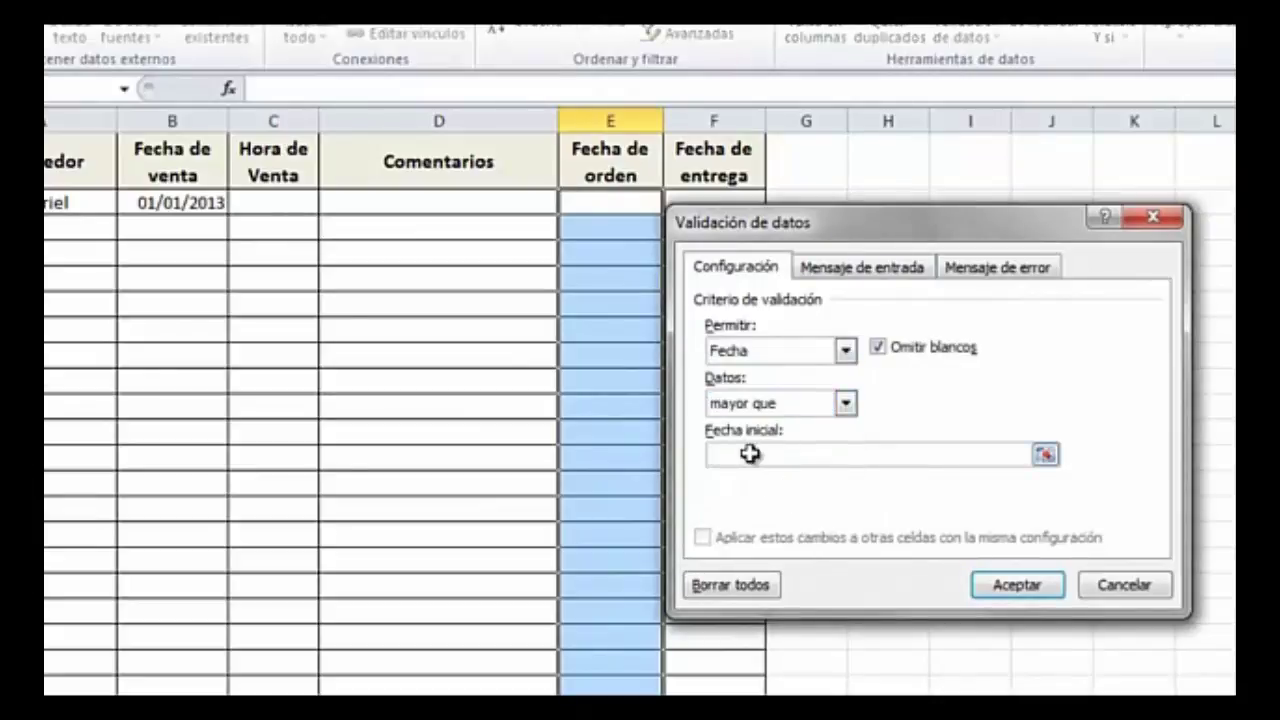
type("=")
left_click(174, 200)
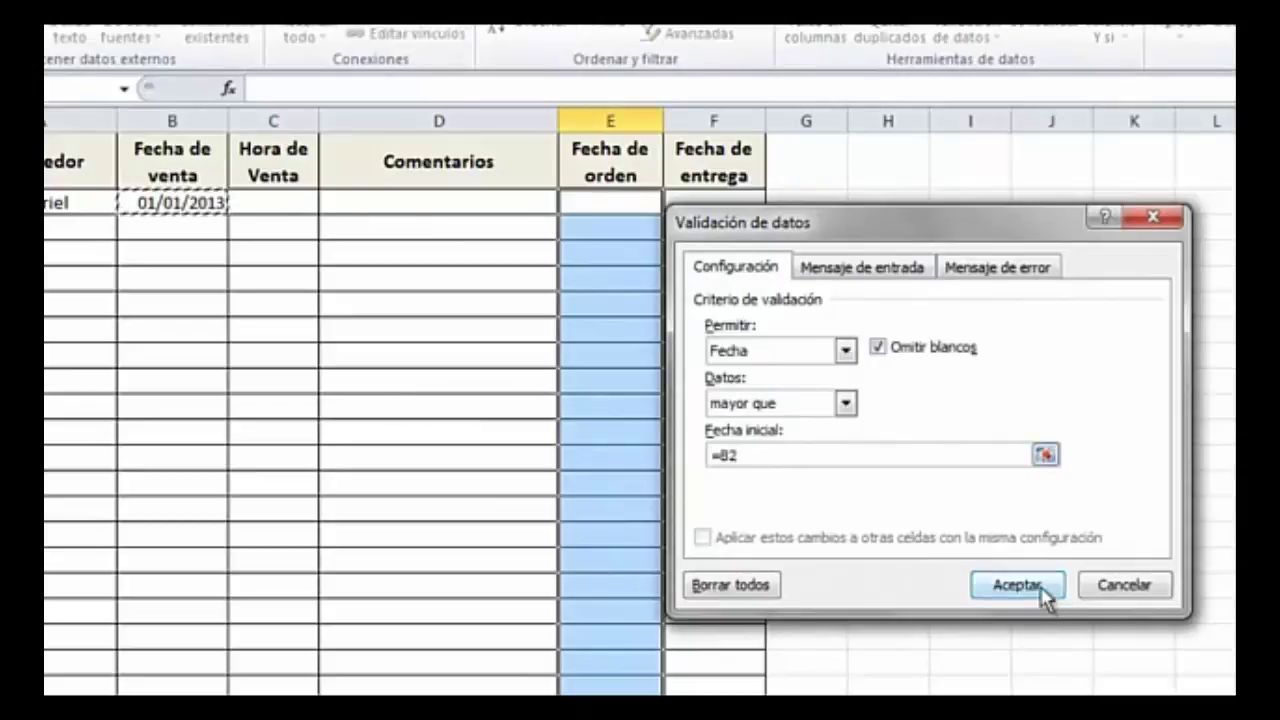
left_click(1040, 592)
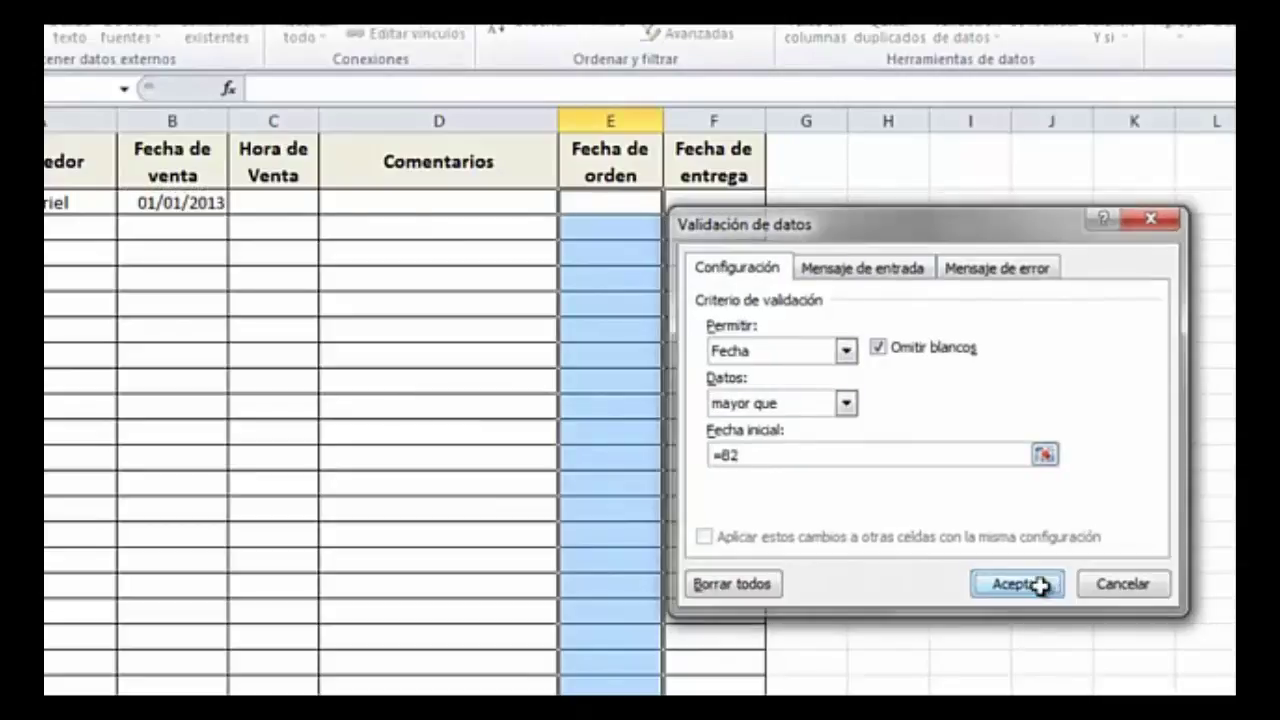
Step: Try the date 1/1 in cell E2, cancel at the error alert, and enter 2/1/13 instead
left_click(622, 203)
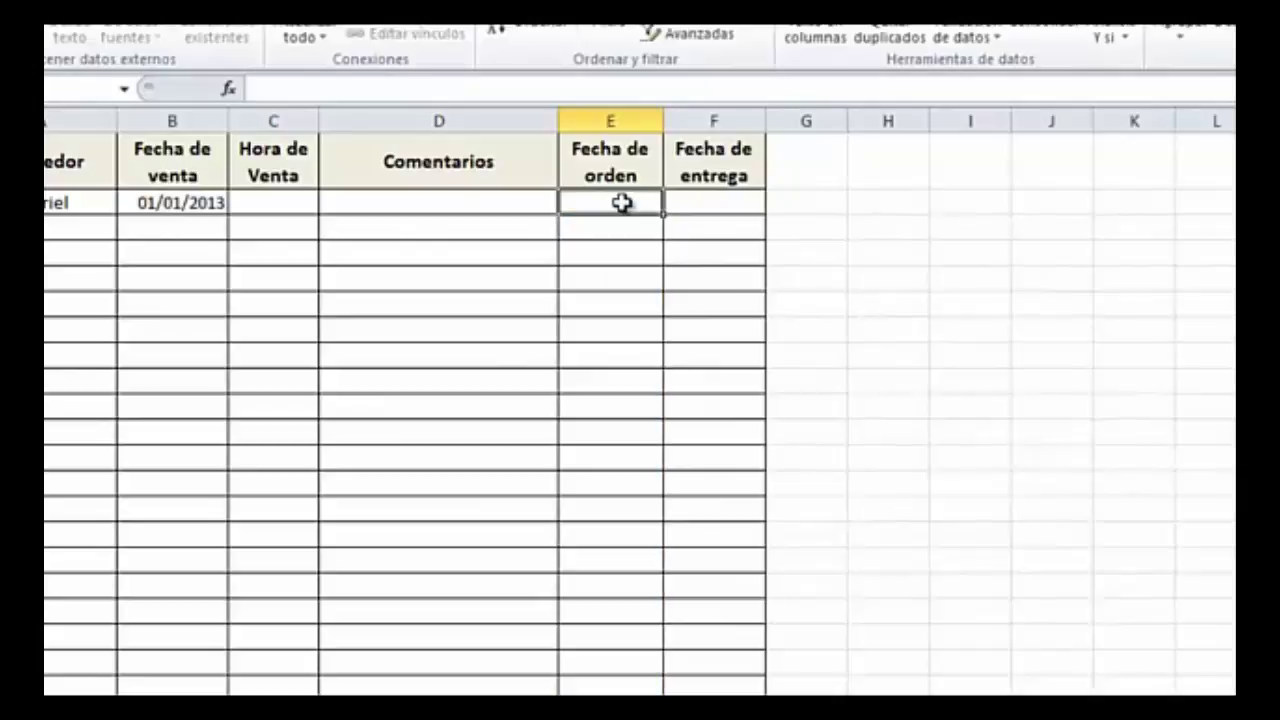
type("1/1")
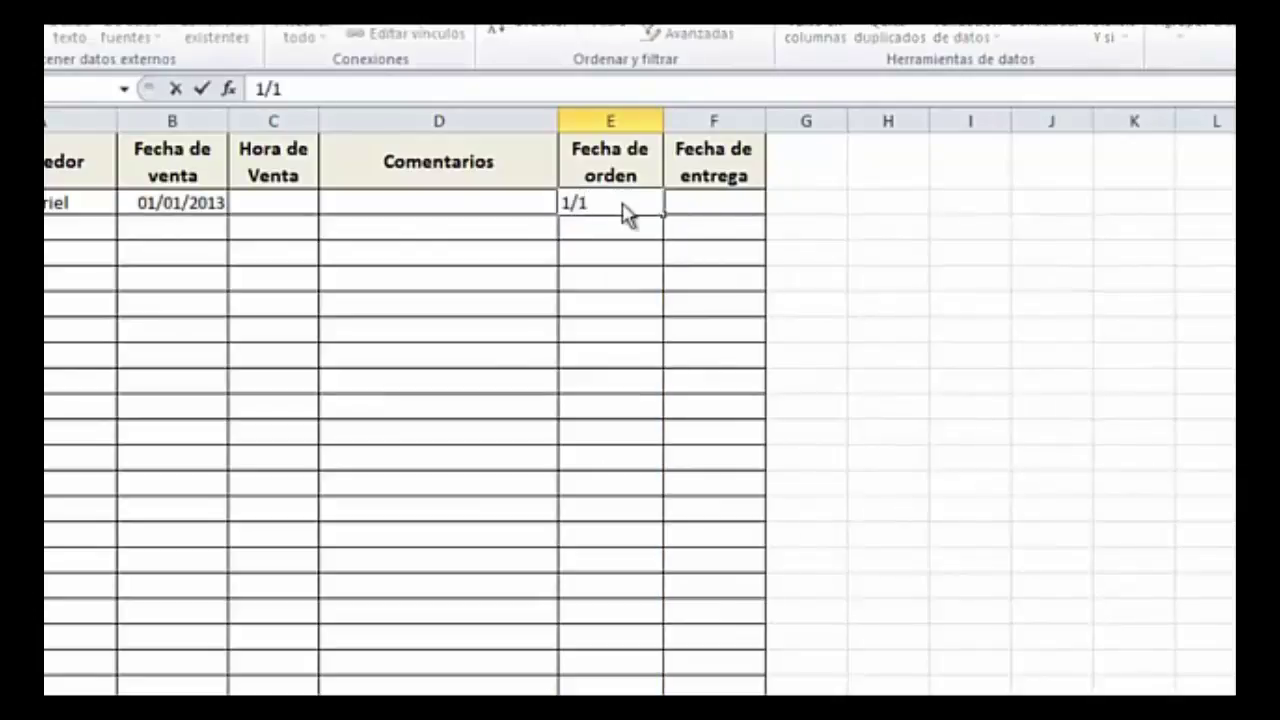
key("Return")
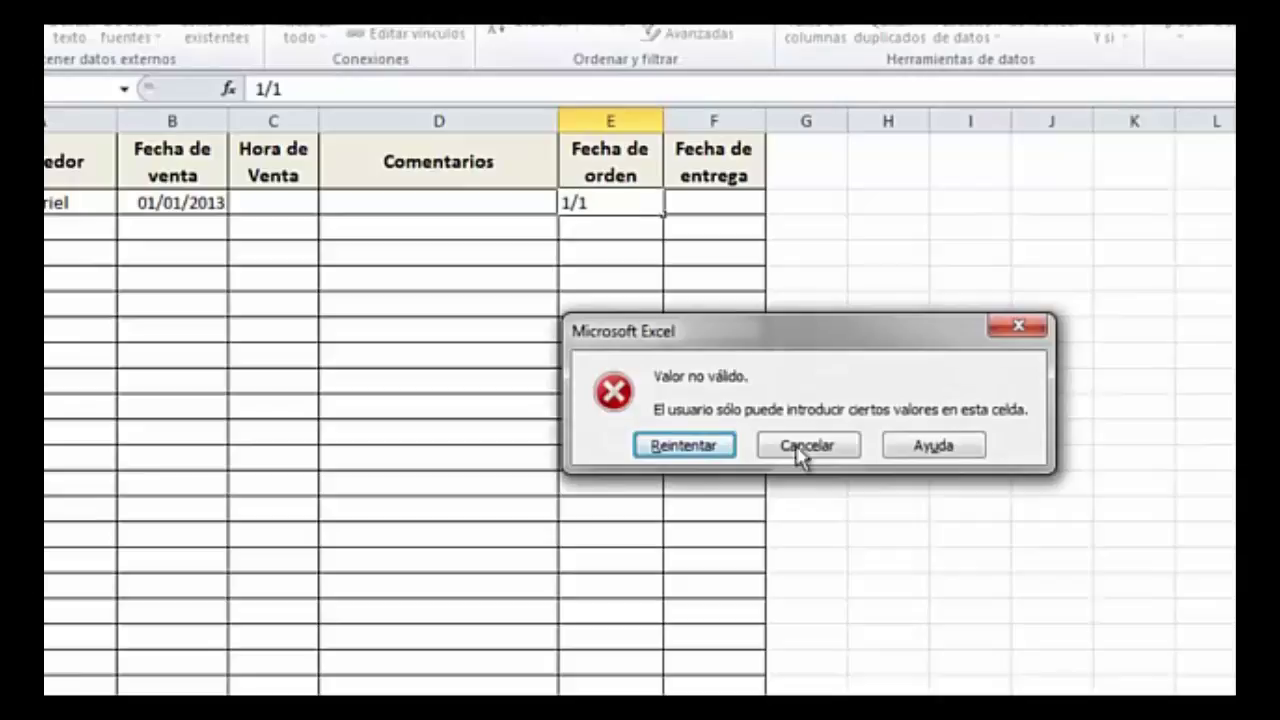
left_click(808, 445)
type("2/1/13")
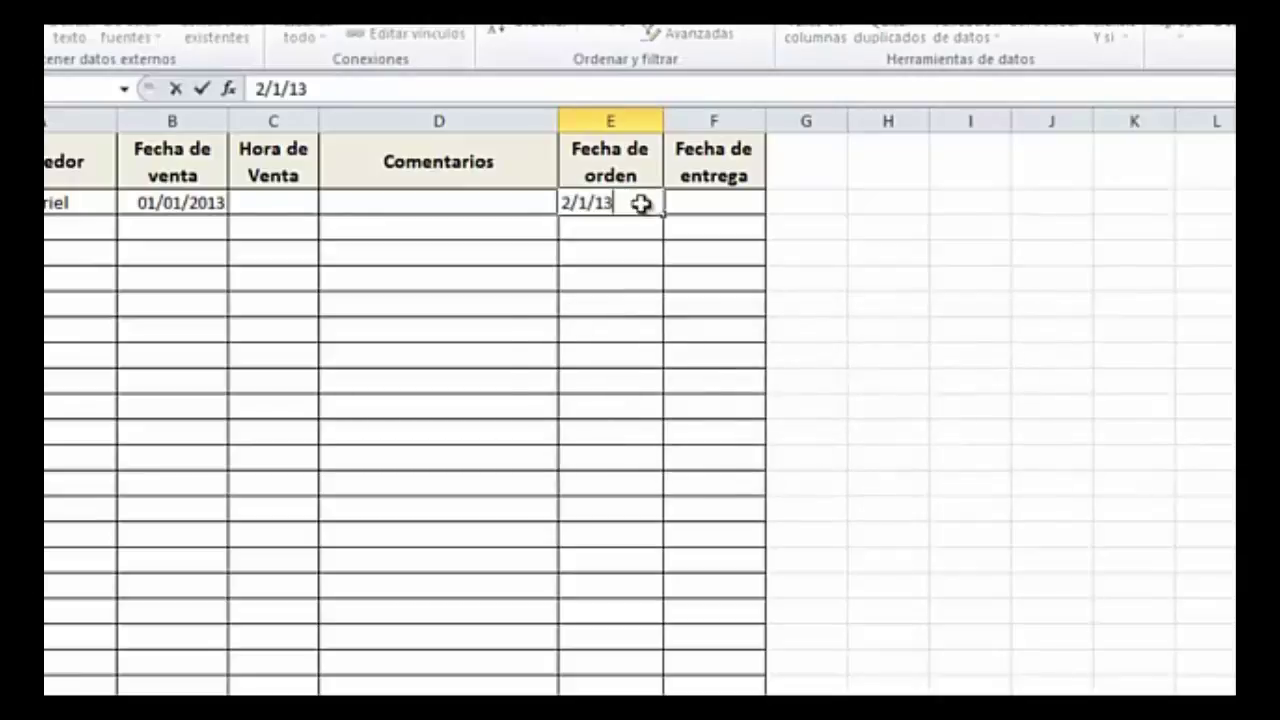
key("Return")
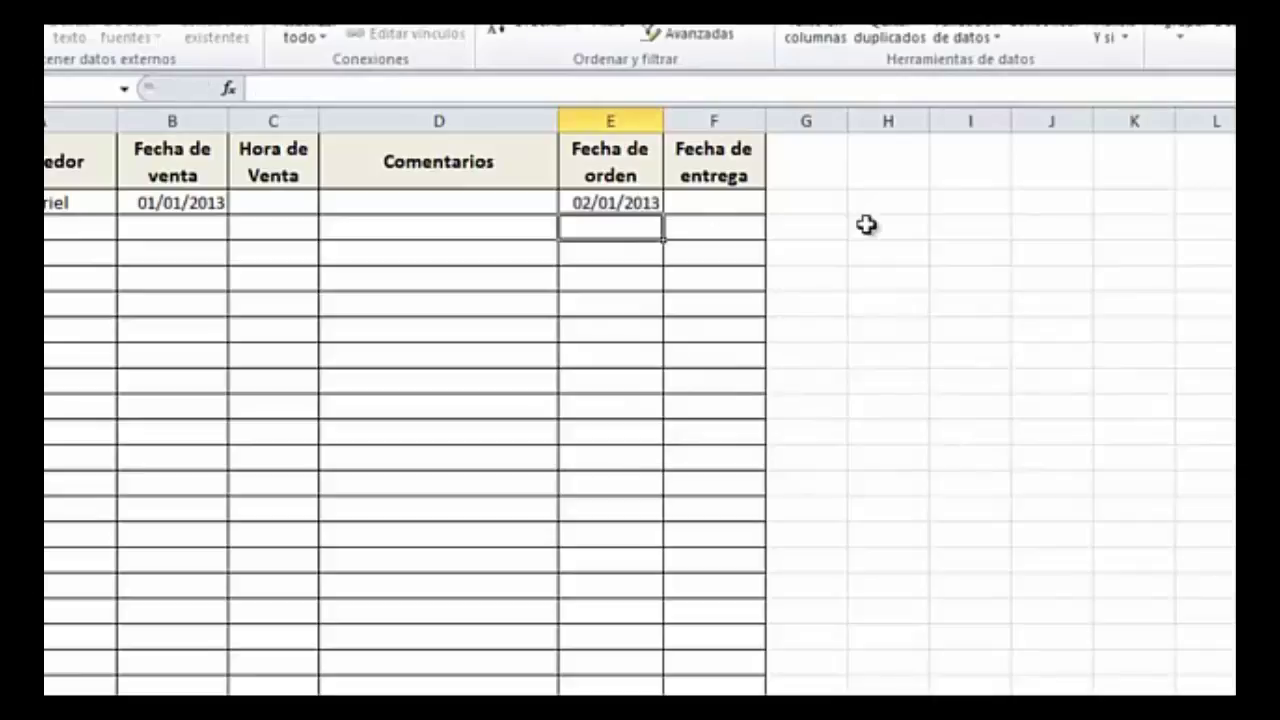
Step: Apply data validation to the Hora de Venta cells from C2 down, allowing only Hora values between 9:00 and 18:00
left_click(303, 203)
key("ctrl+shift+Down")
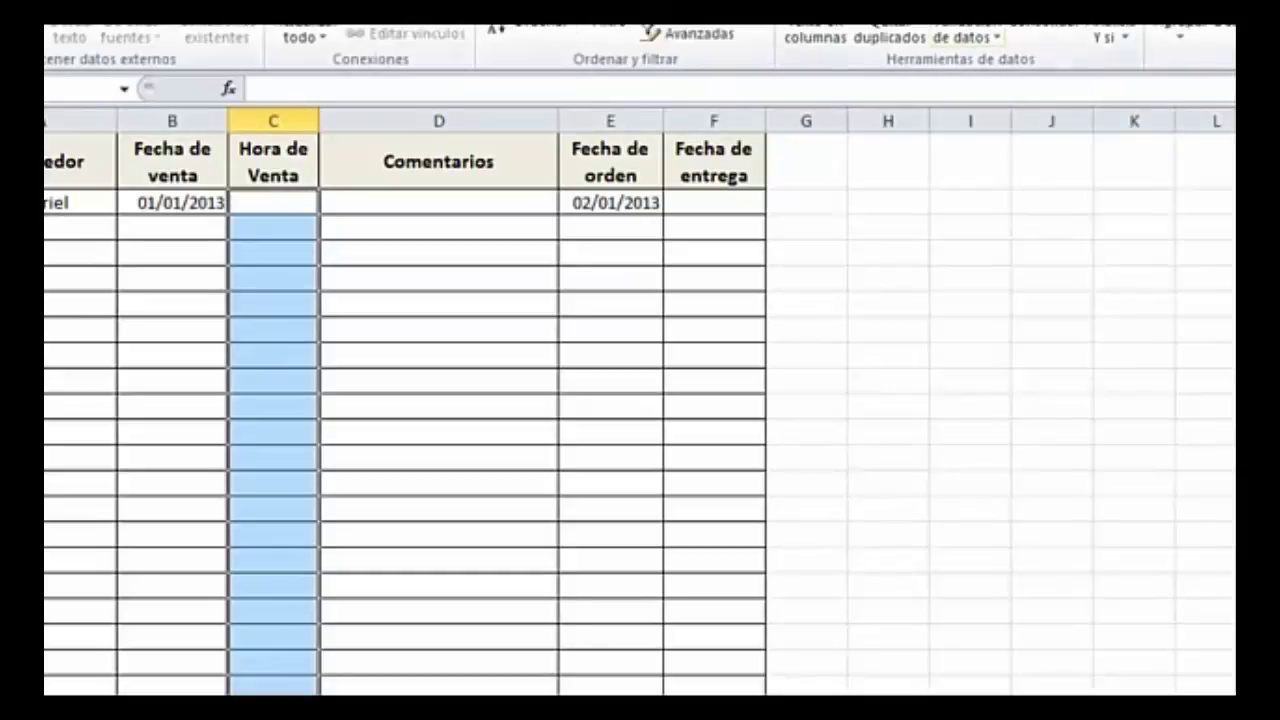
left_click(965, 25)
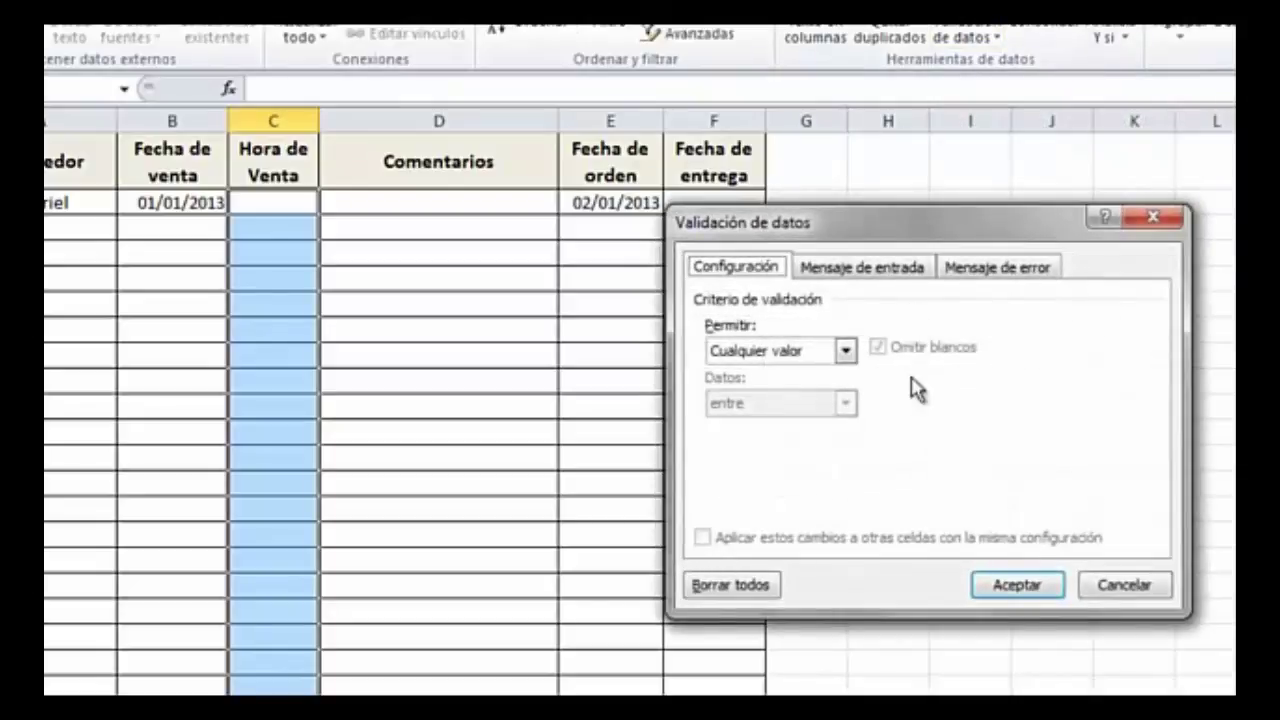
left_click(846, 350)
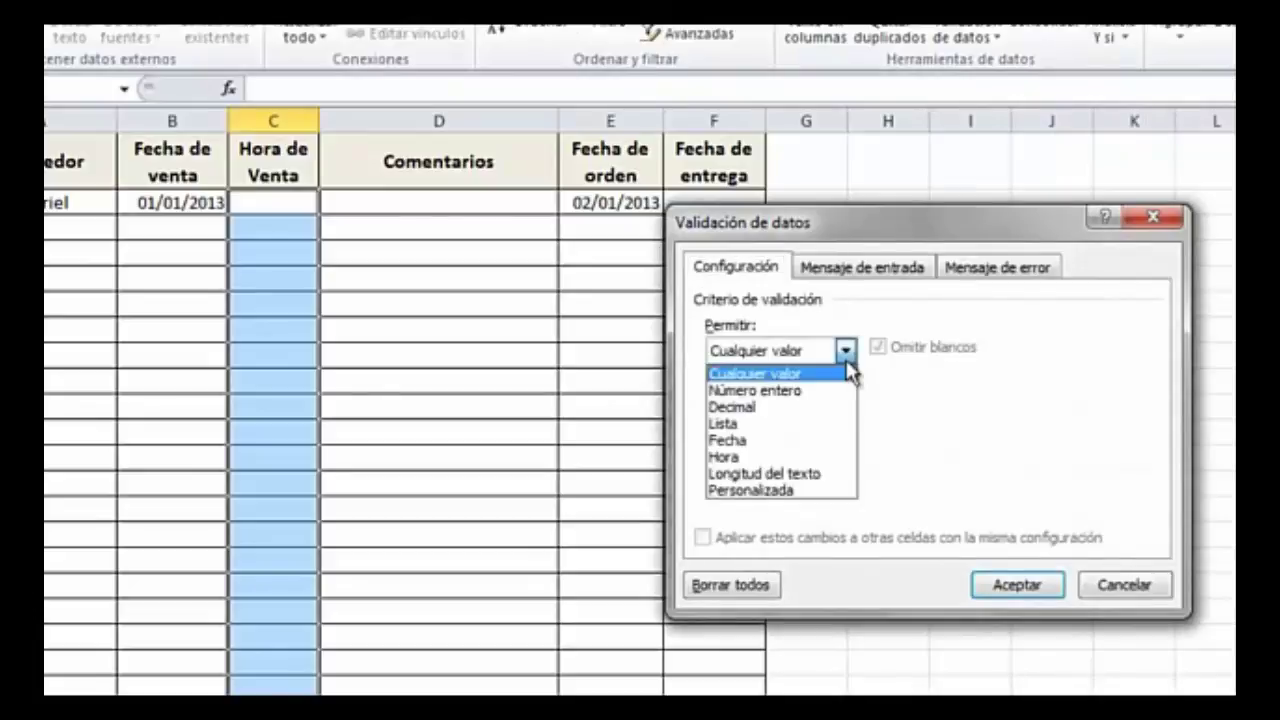
key("Return")
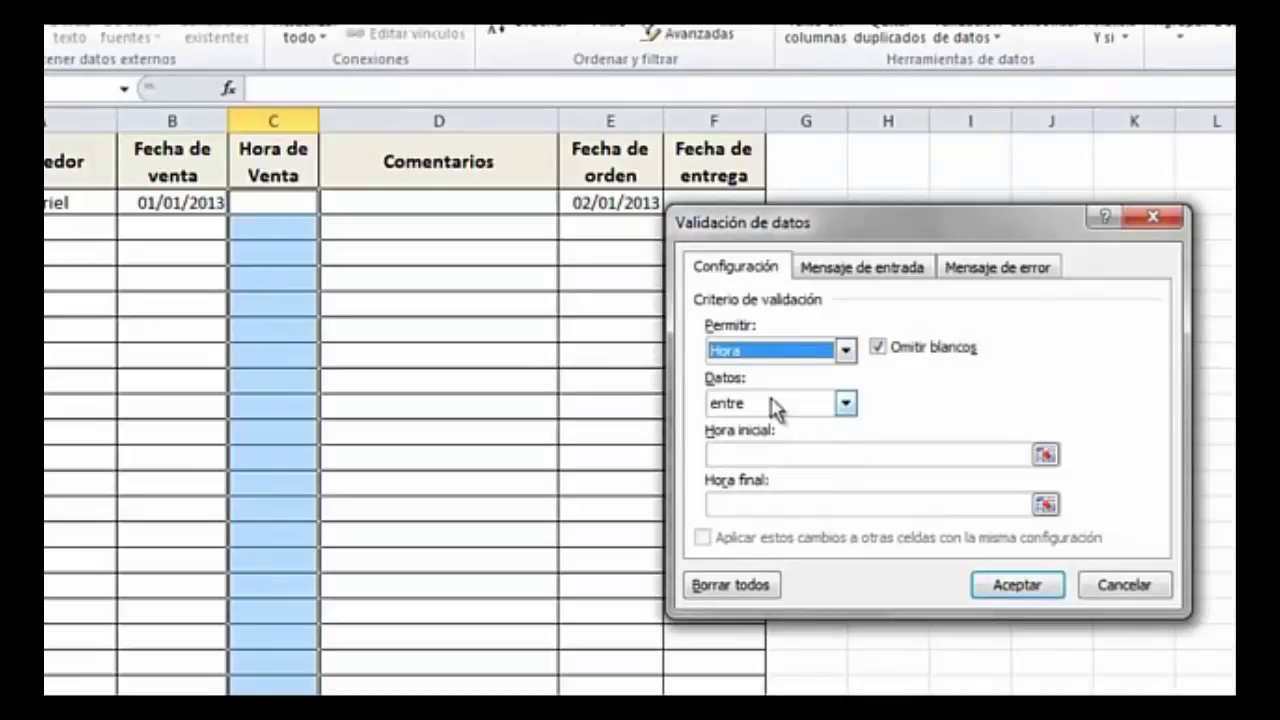
left_click(780, 454)
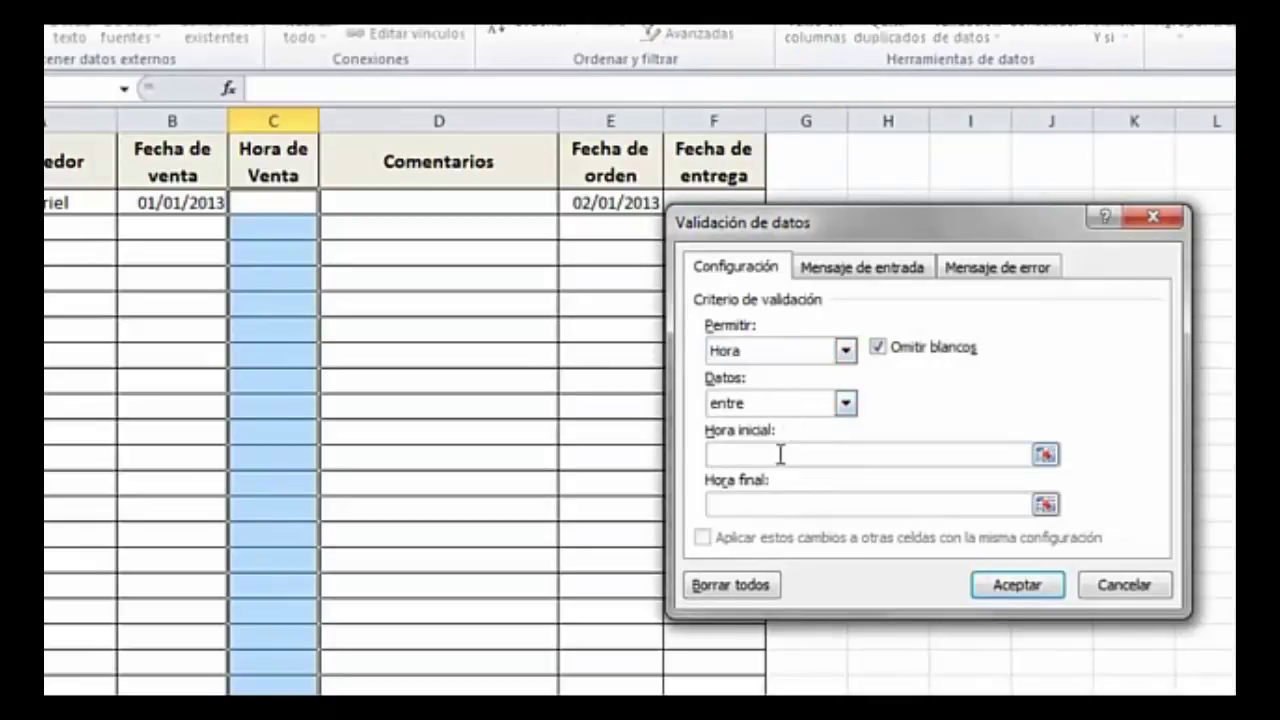
type("9:00")
left_click(788, 497)
type("18:00")
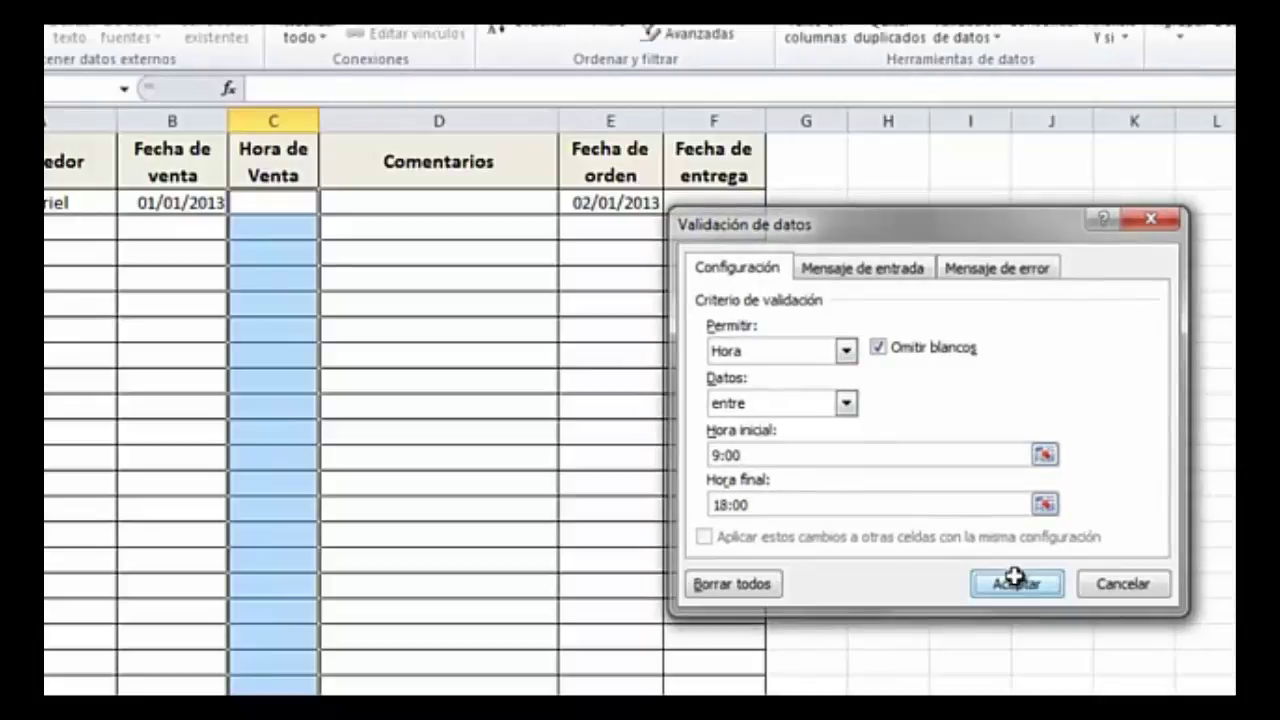
left_click(1014, 579)
Step: Enter the time 9:05 in cell C2 under Hora de Venta and reselect the cell
left_click(308, 203)
type("9")
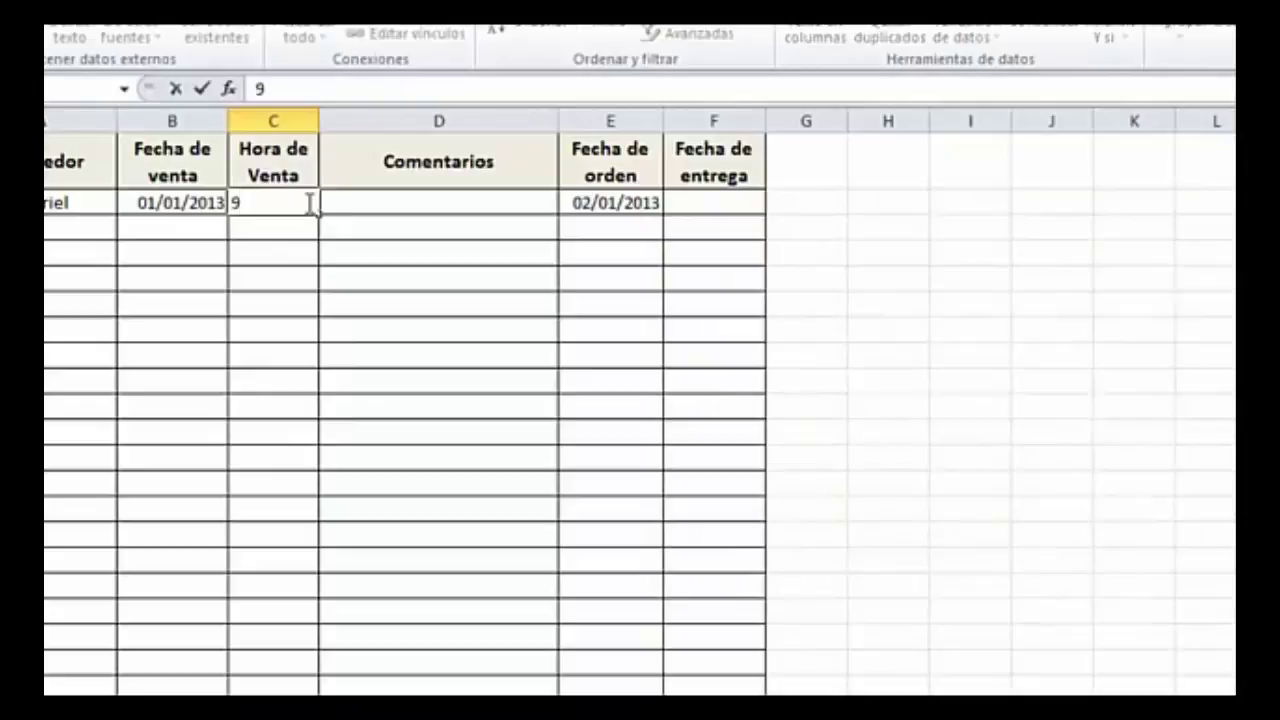
type(":05")
key("Return")
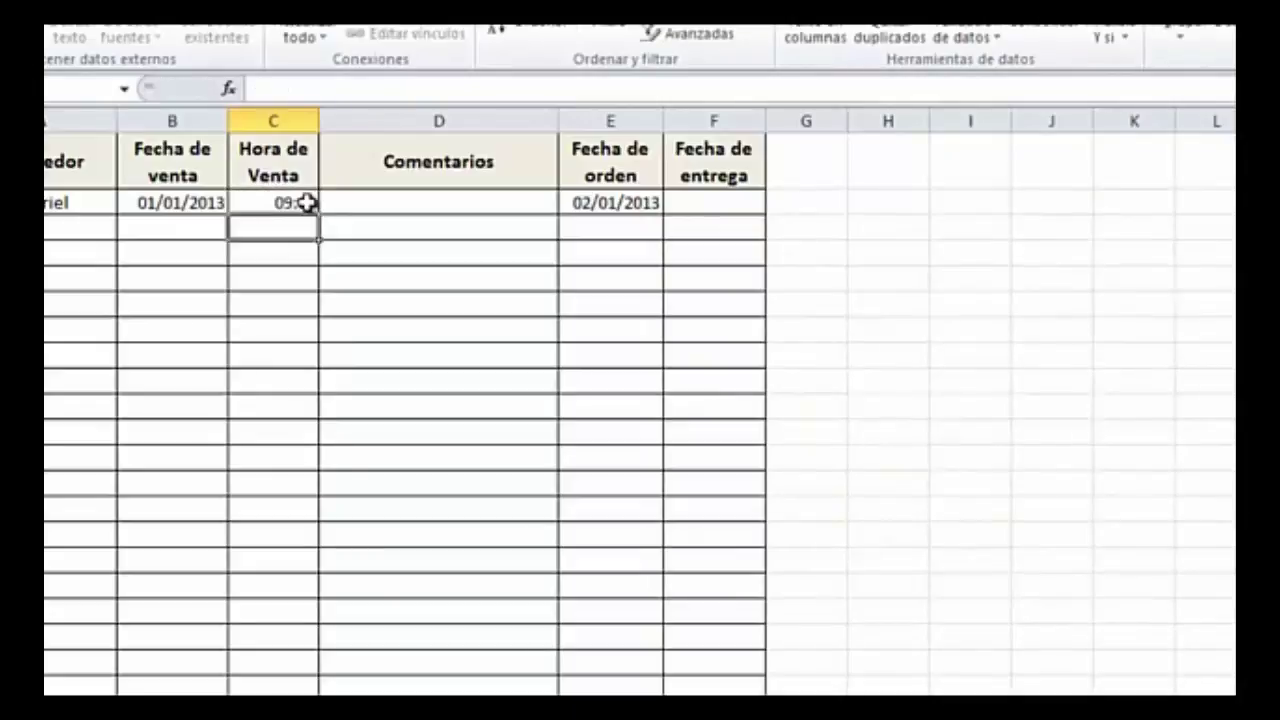
left_click(308, 203)
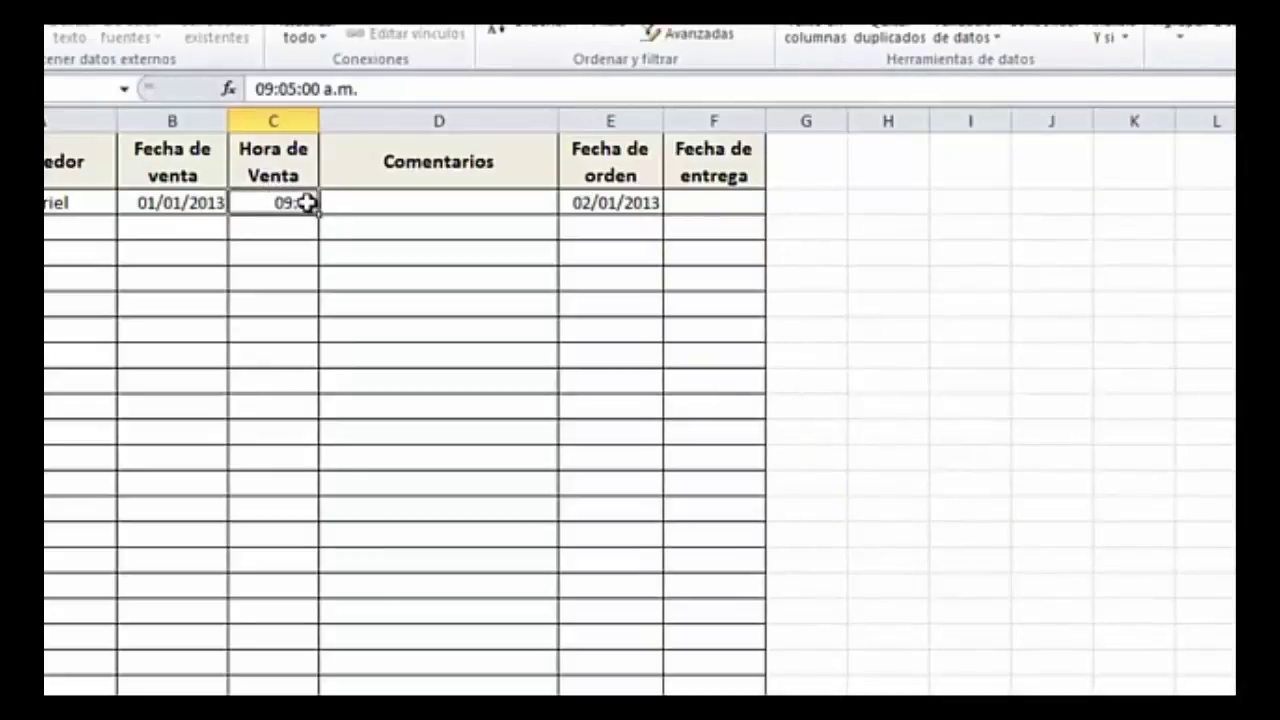
Step: Try to enter the time 18:15 in cell C3 and cancel at the error alert
left_click(303, 222)
type("18")
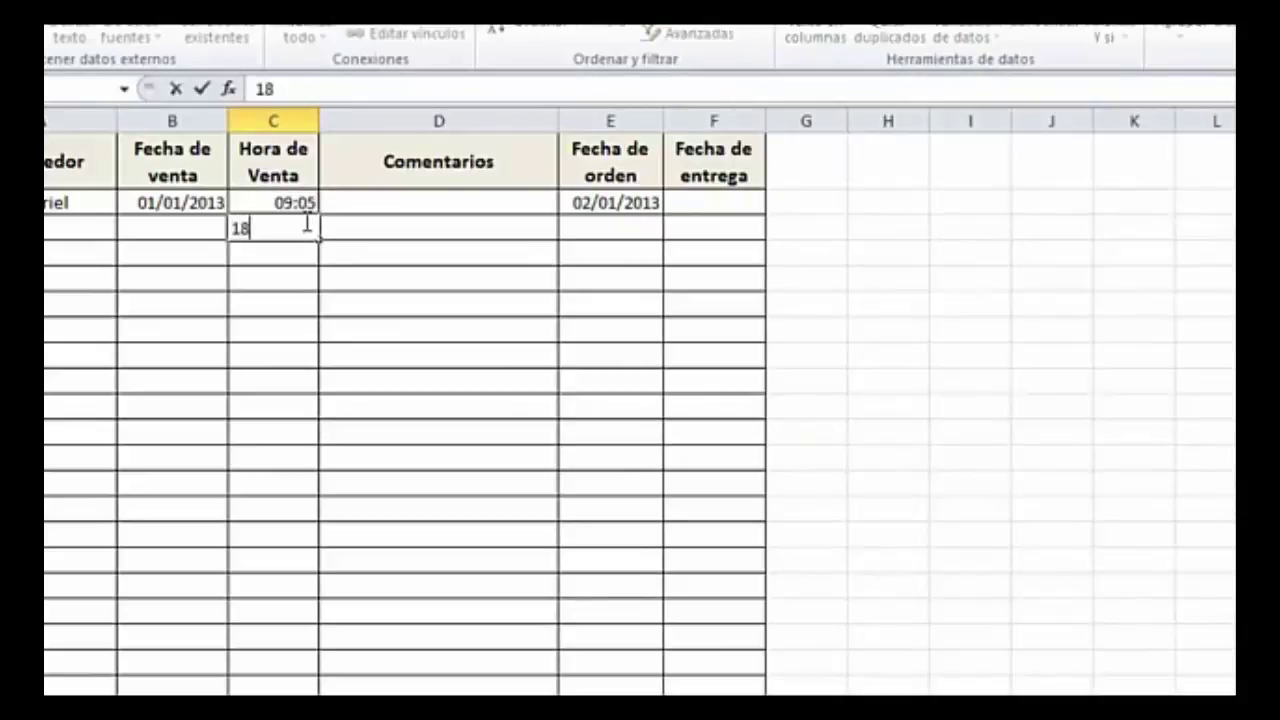
type(":15")
key("Return")
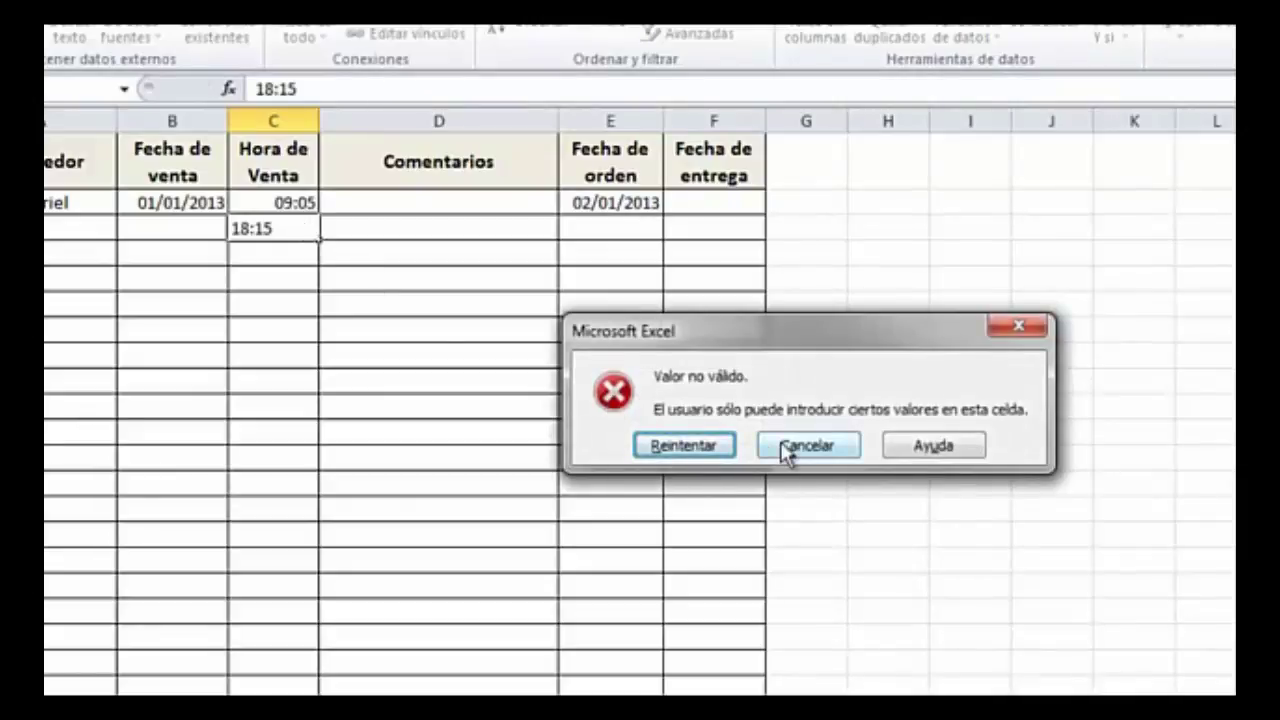
left_click(785, 448)
Step: Apply data validation to the Comentarios cells from D2 down, limiting Longitud del texto to between 3 and 10 characters
left_click(494, 204)
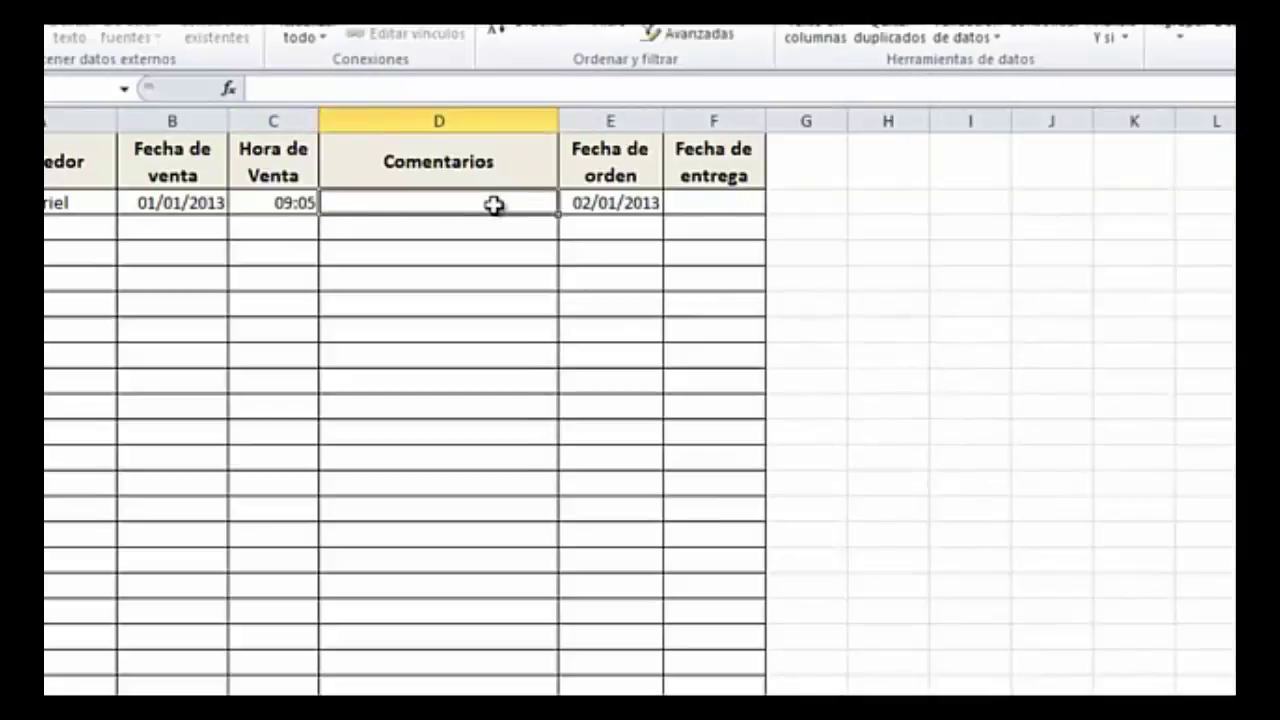
key("ctrl+shift+Down")
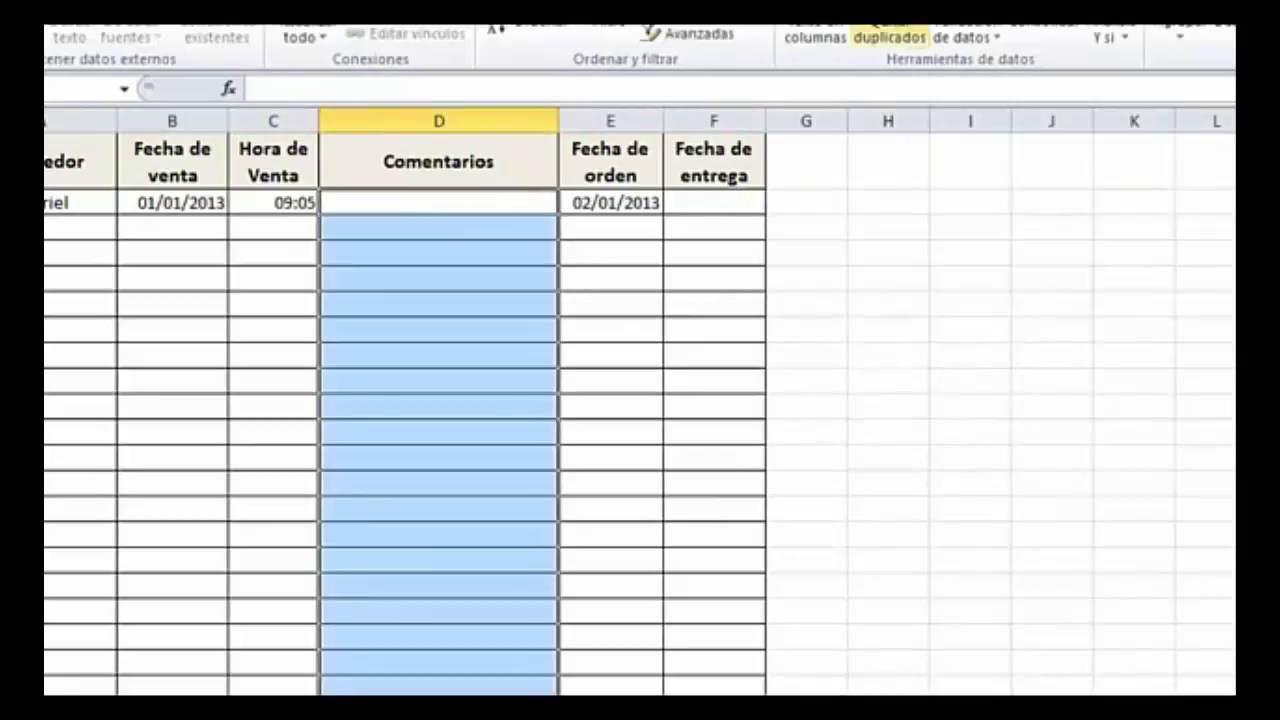
left_click(975, 30)
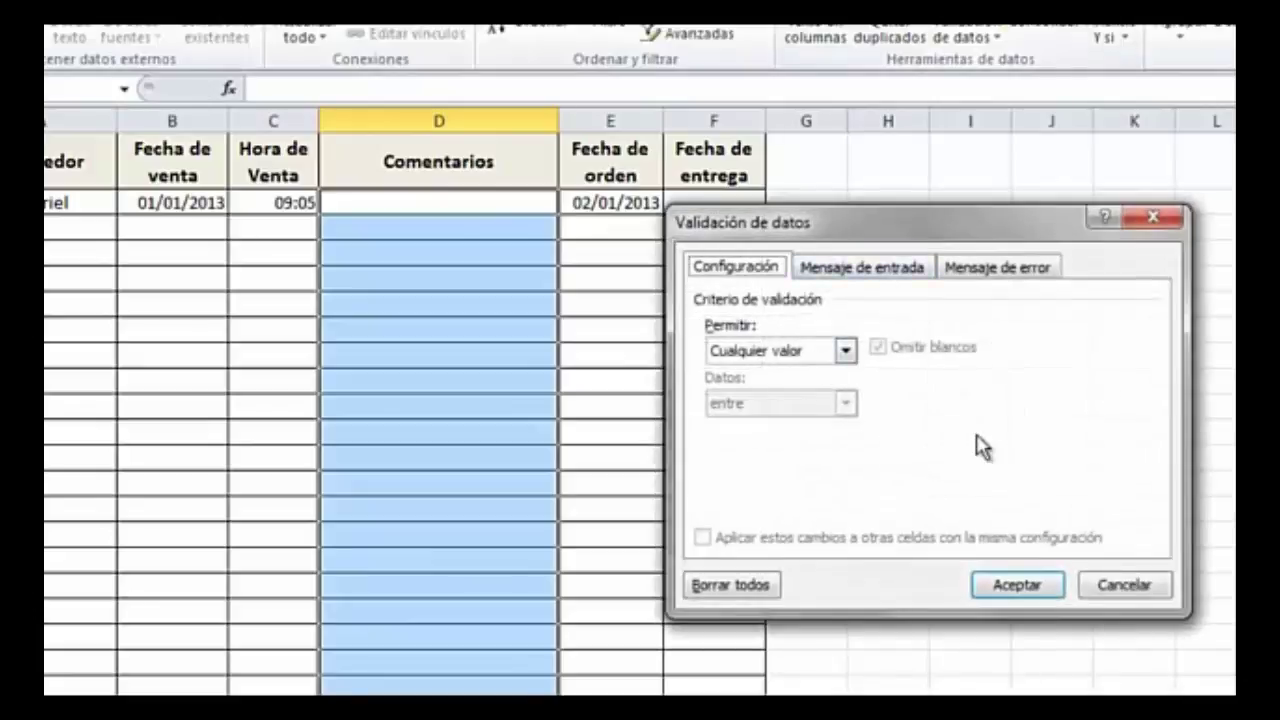
left_click(845, 352)
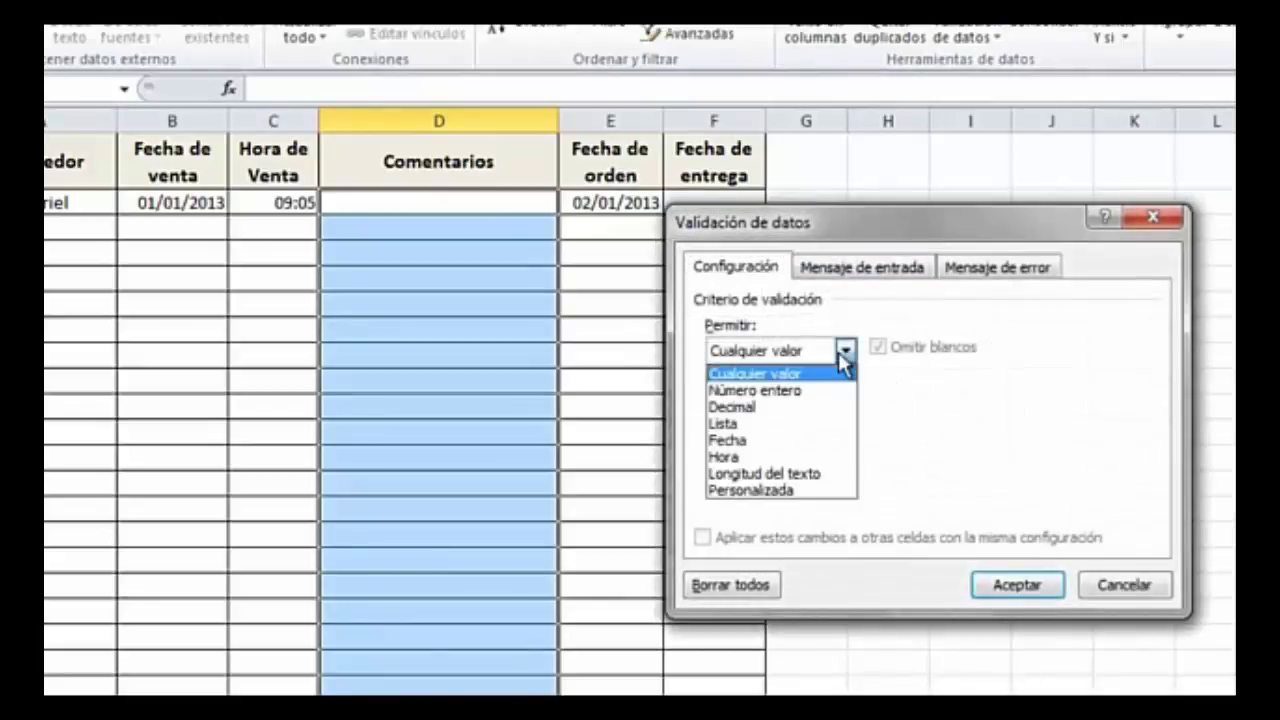
left_click(807, 475)
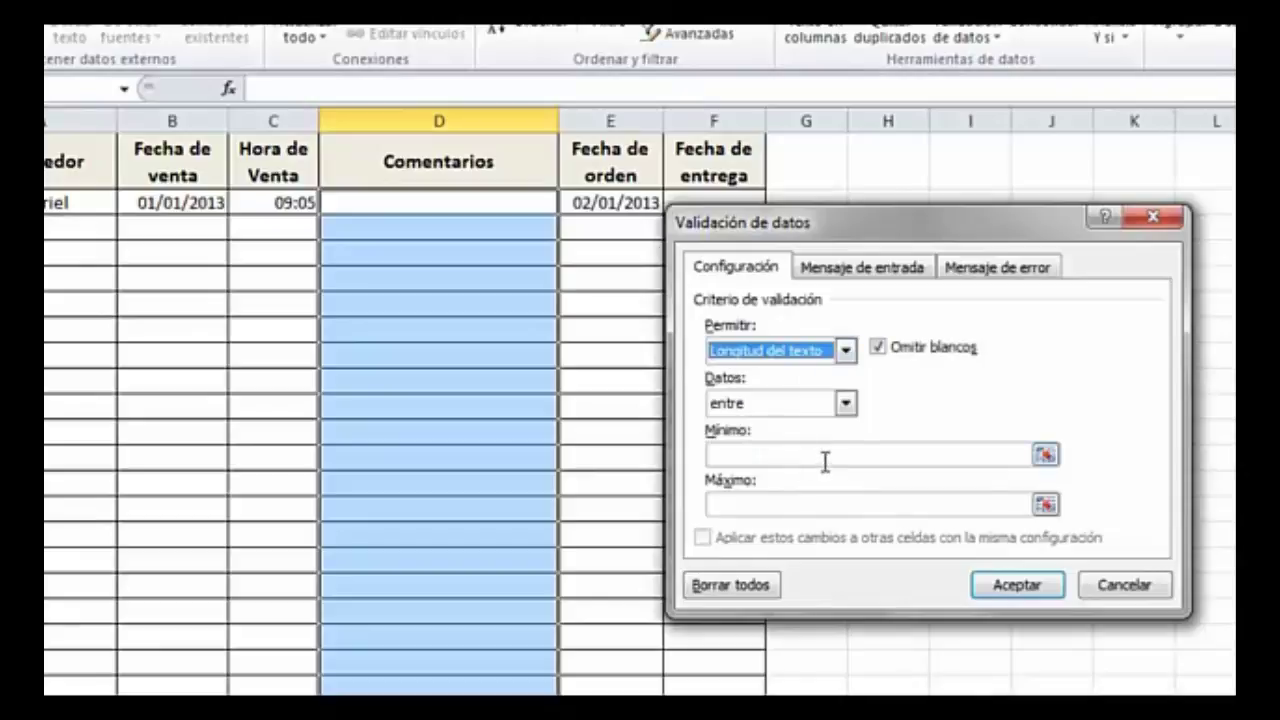
left_click(825, 461)
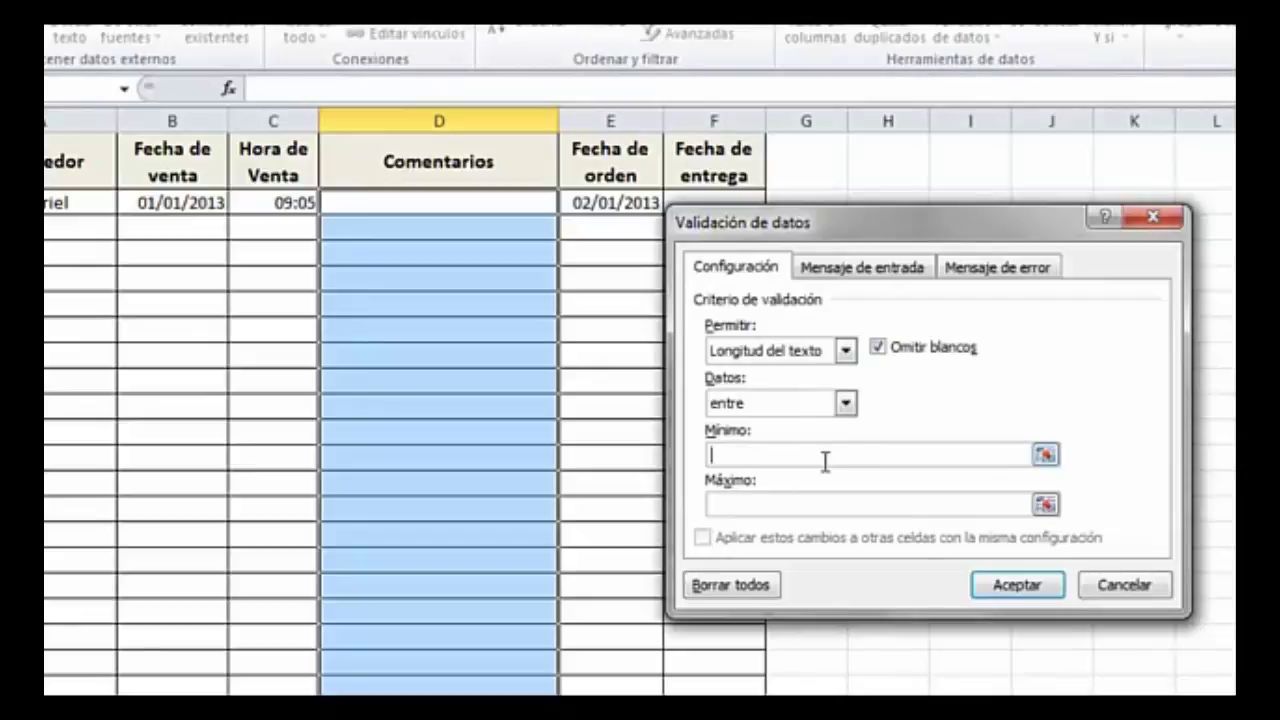
type("3")
left_click(825, 502)
type("10")
key("Return")
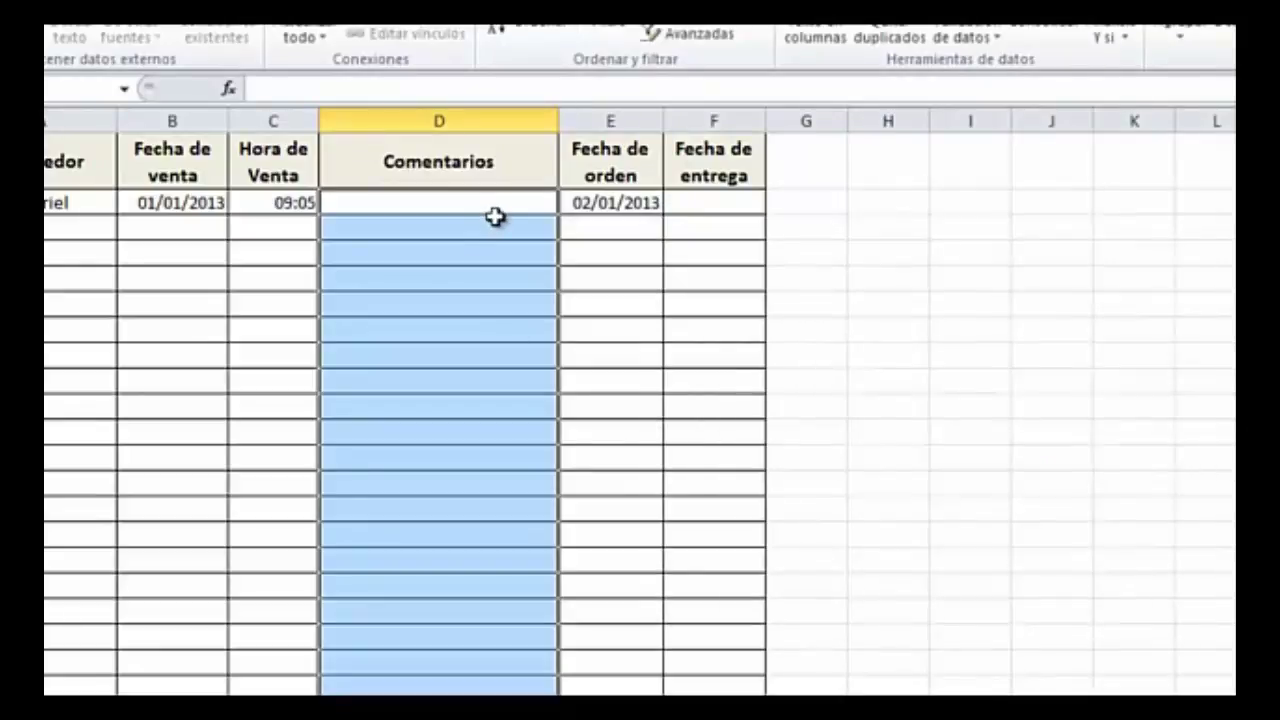
left_click(483, 202)
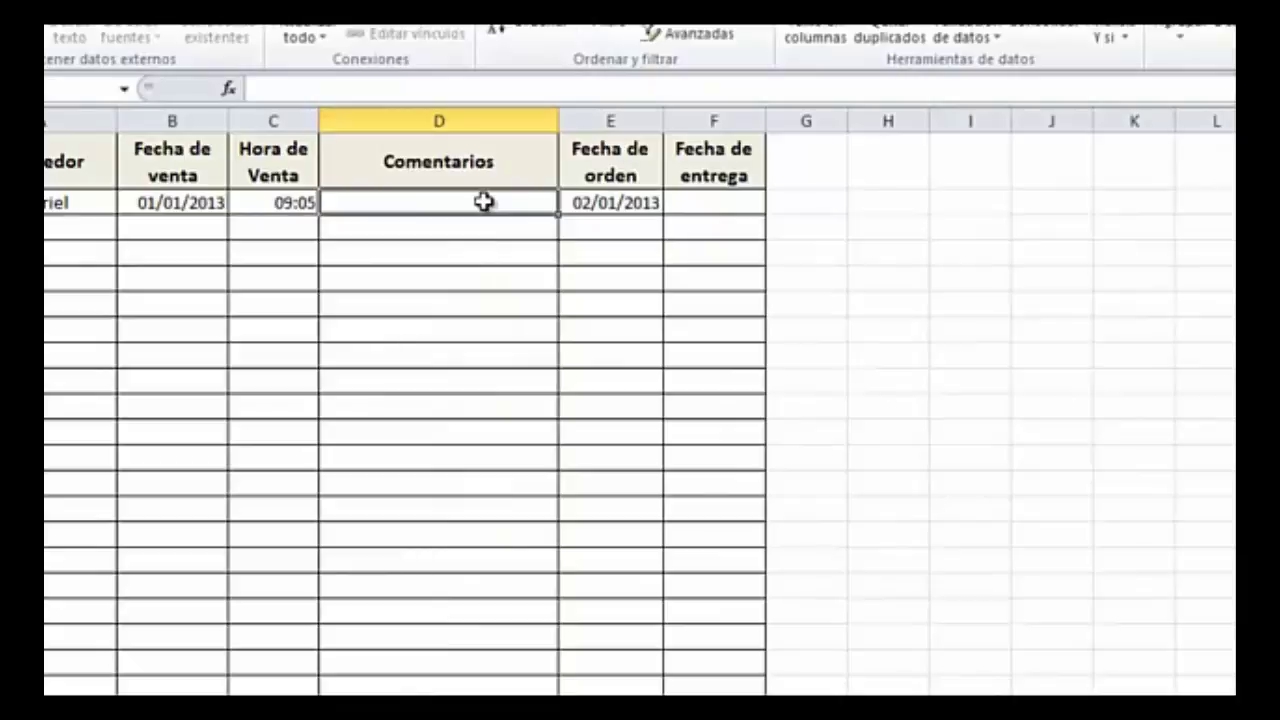
Step: Try to enter the comment "ok" in cell D2 under Comentarios and cancel at the error alert
type("ok")
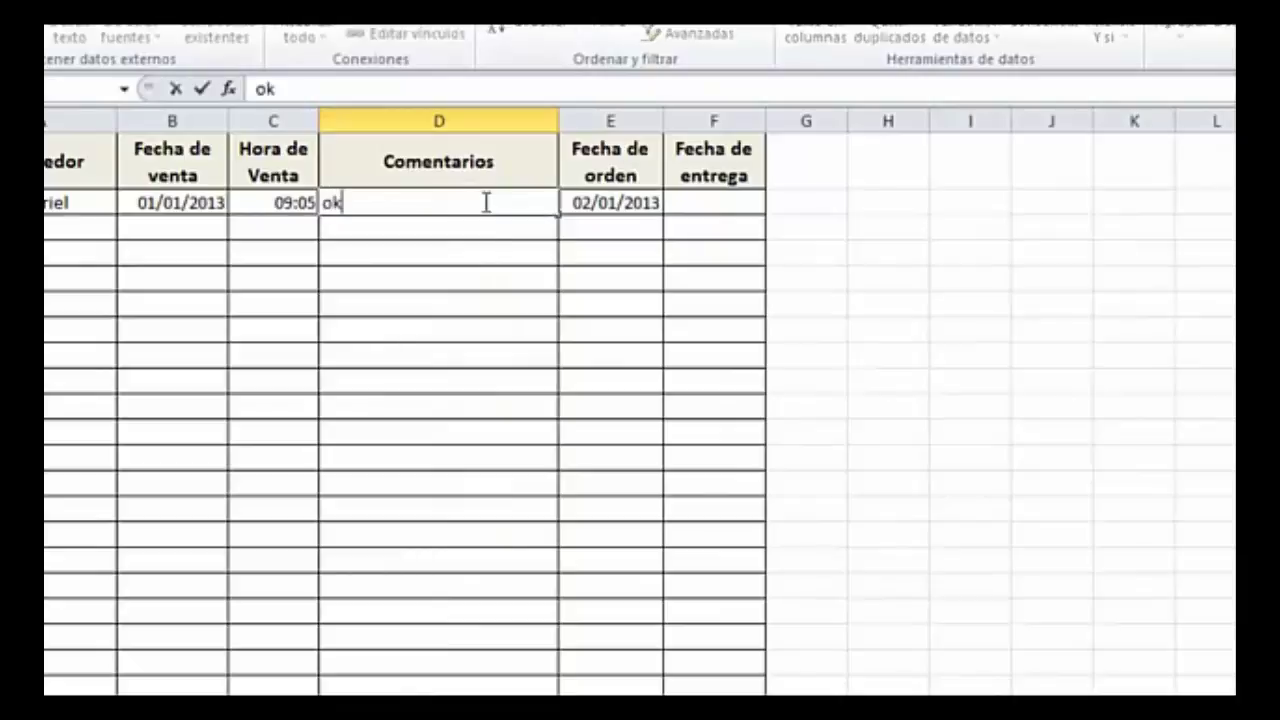
key("Return")
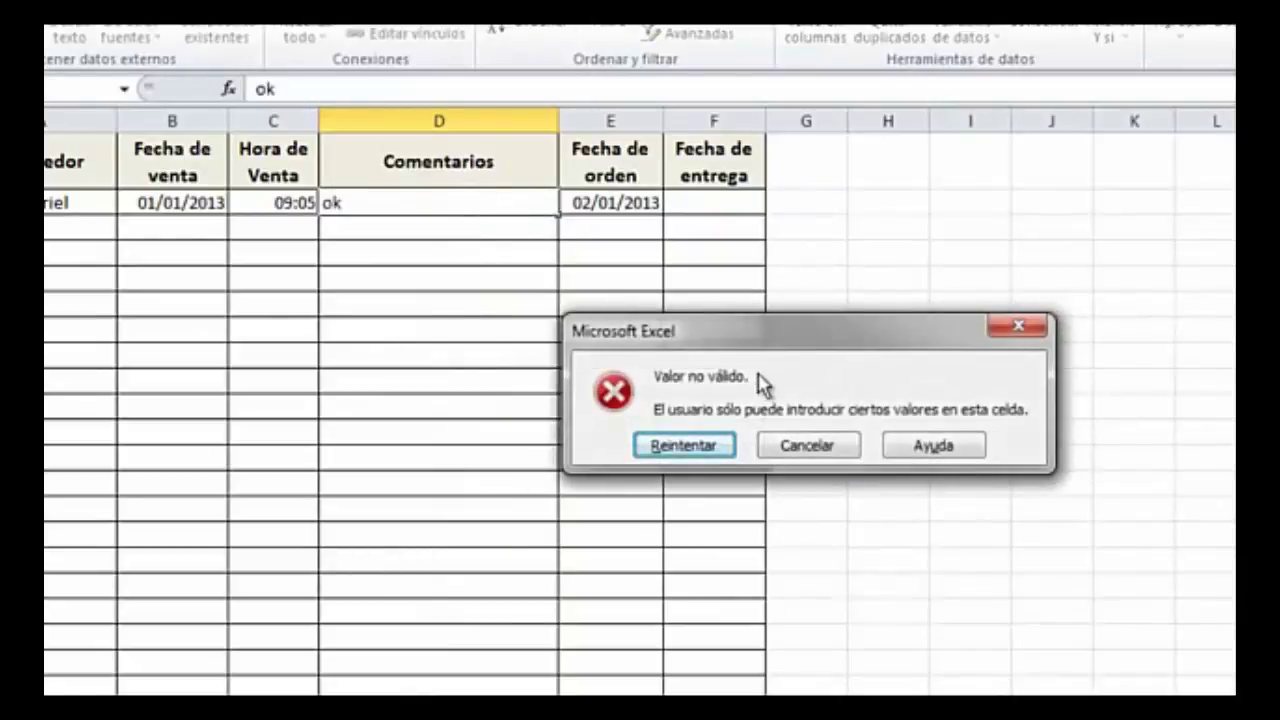
left_click(797, 447)
Step: Try to enter the comment "La clienta muy satisfecha" in cell D2 under Comentarios
type("La")
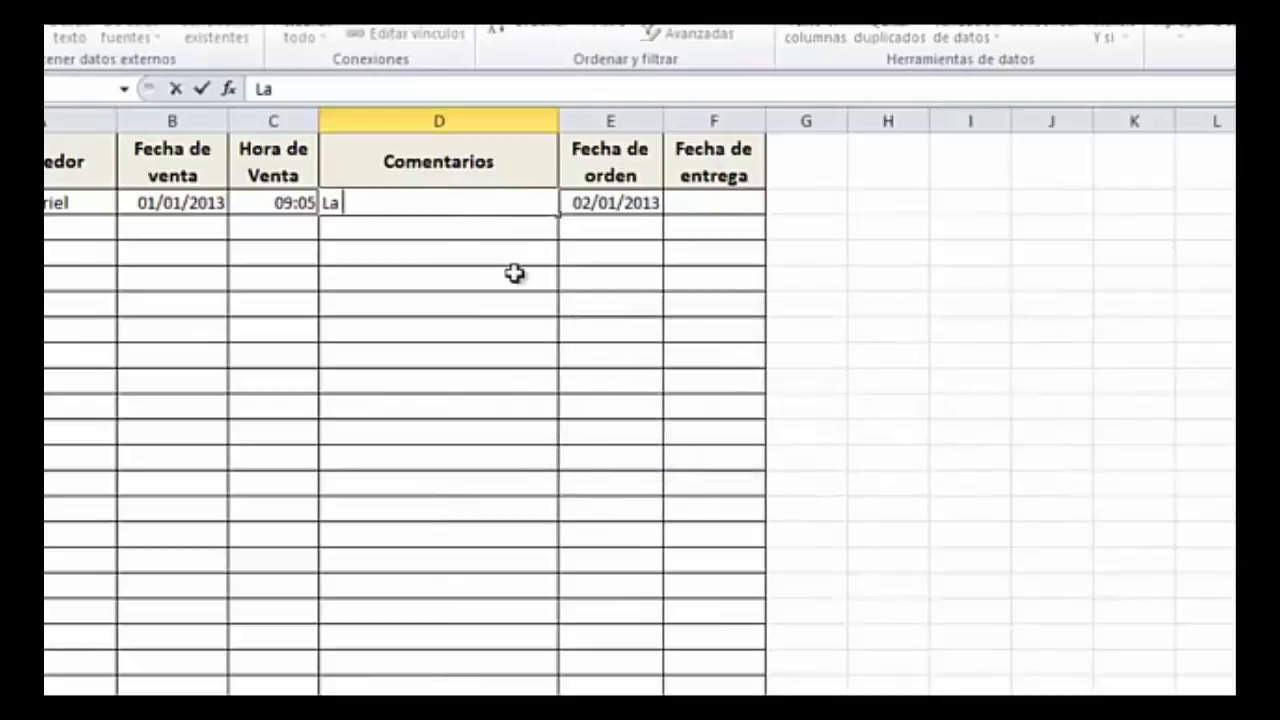
type(" clienta ")
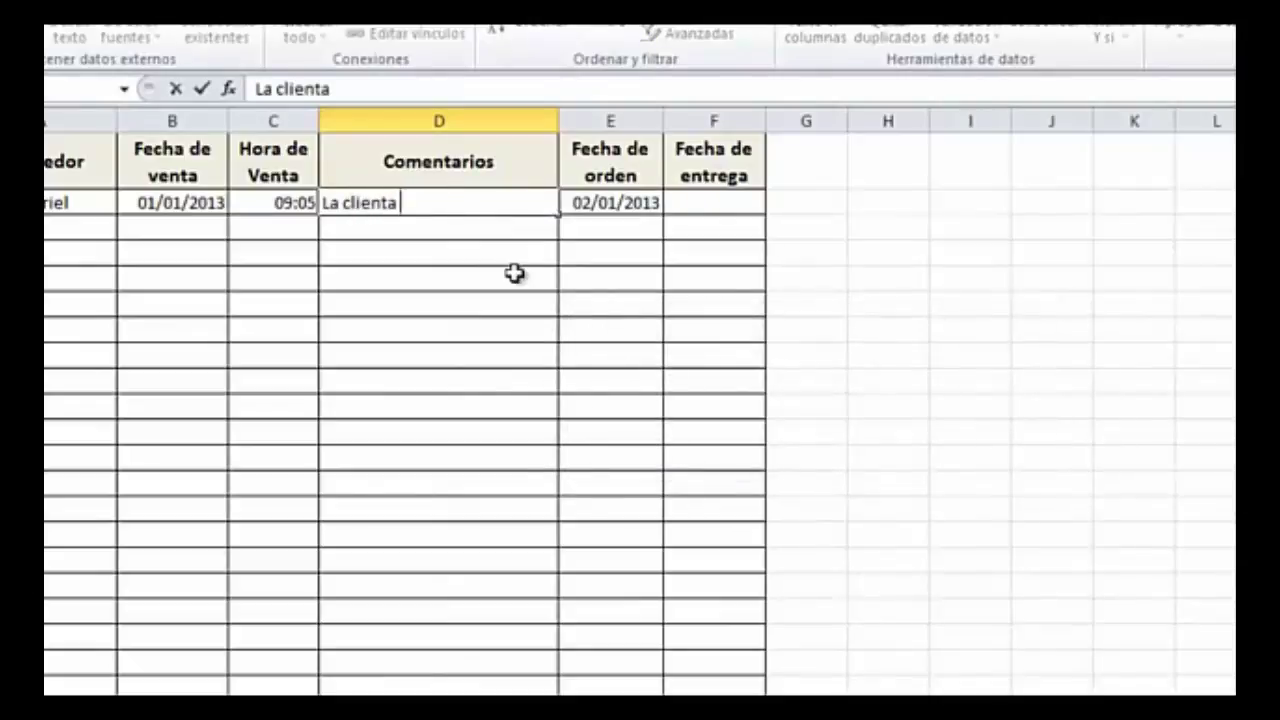
type("muy satis")
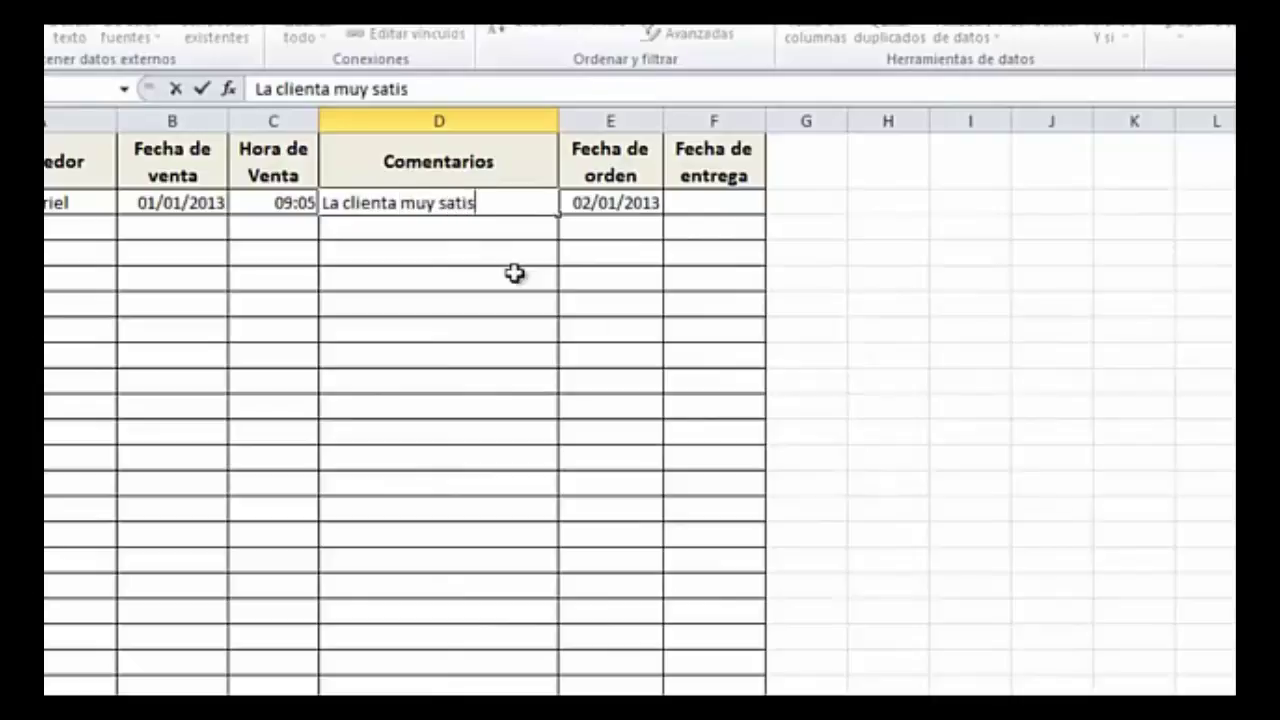
type("fecha")
key("Return")
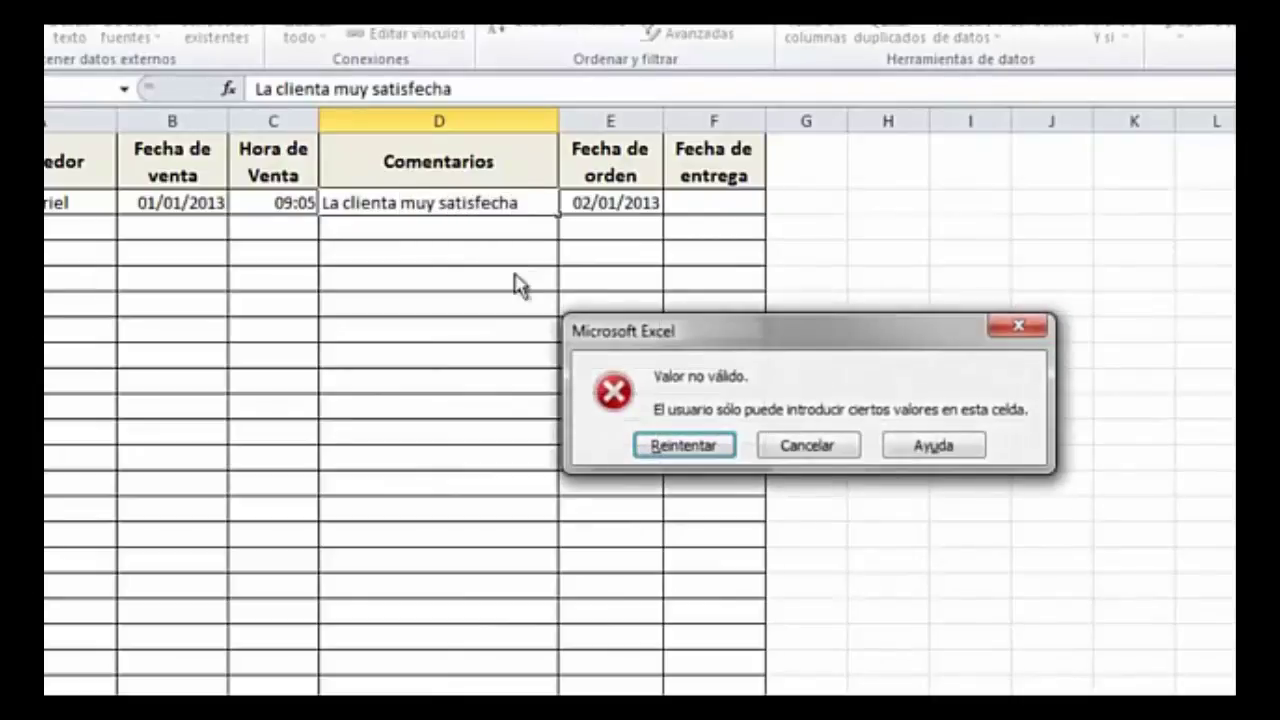